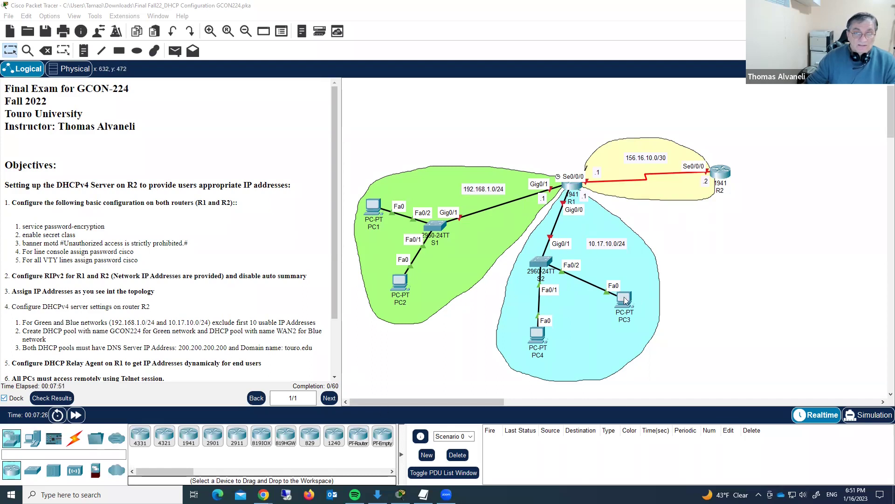
- Open R1's command-line console and get a router prompt
{"action": "left_click", "coordinate": [568, 187]}
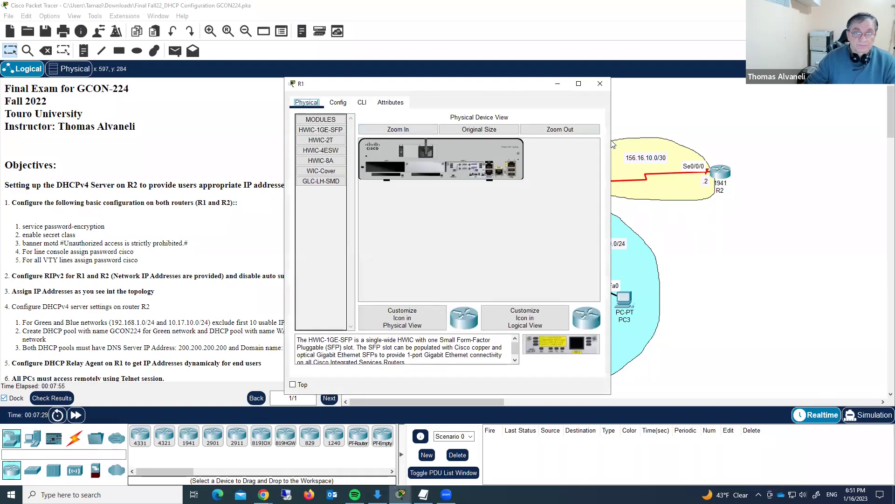
{"action": "left_click_drag", "start_coordinate": [434, 88], "coordinate": [649, 85]}
{"action": "left_click", "coordinate": [577, 100]}
{"action": "left_click", "coordinate": [598, 337]}
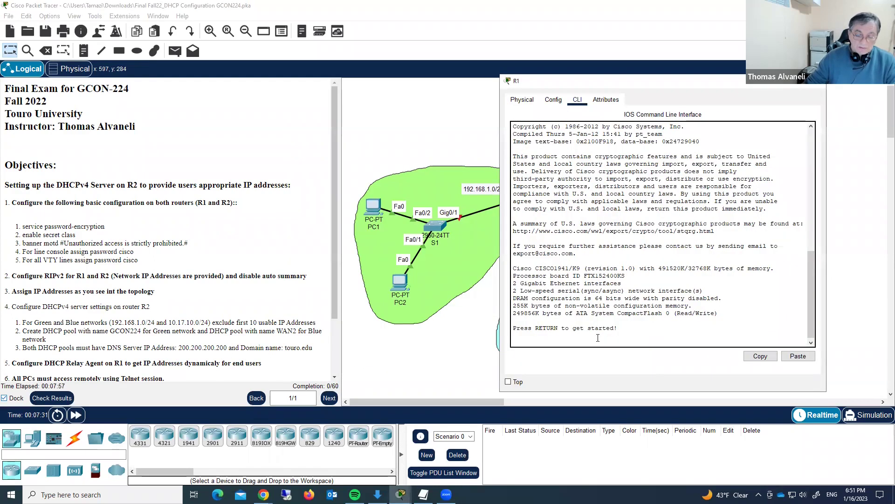
{"action": "key", "text": "Return"}
{"action": "key", "text": "Return"}
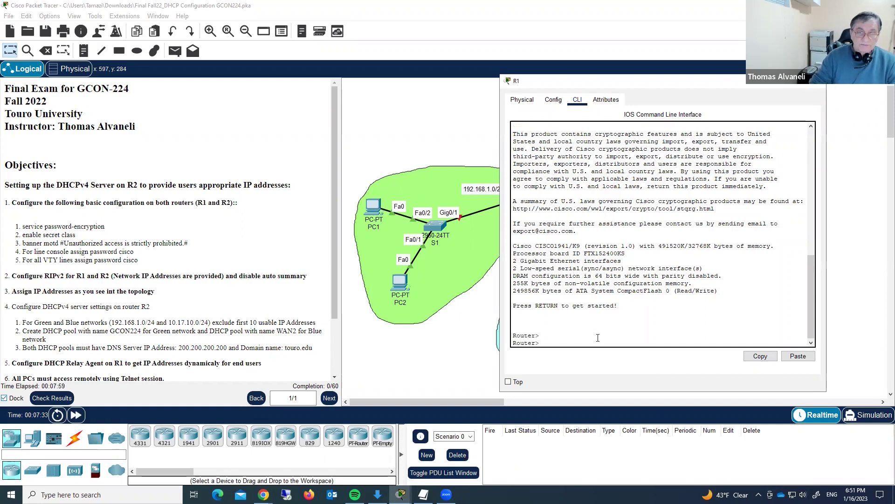
- Enter privileged and global configuration mode on R1 and set the hostname to R1
{"action": "type", "text": "en"}
{"action": "key", "text": "Return"}
{"action": "type", "text": "conf t"}
{"action": "key", "text": "Return"}
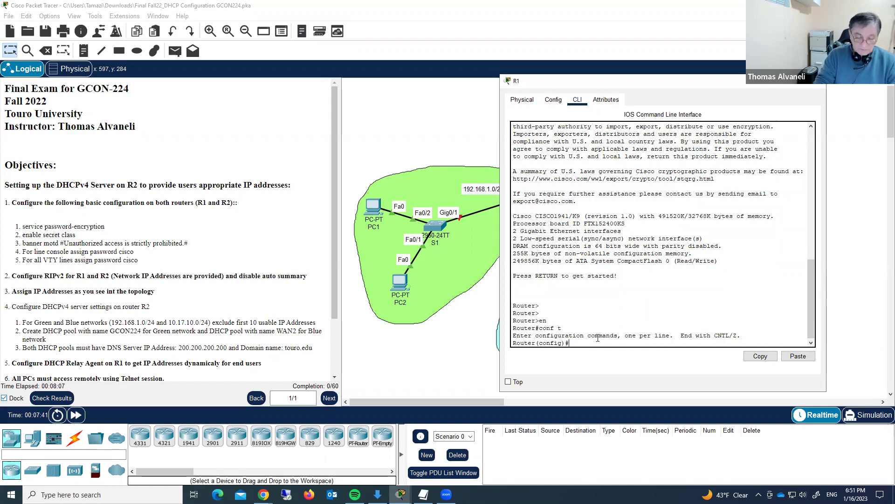
{"action": "type", "text": "host"}
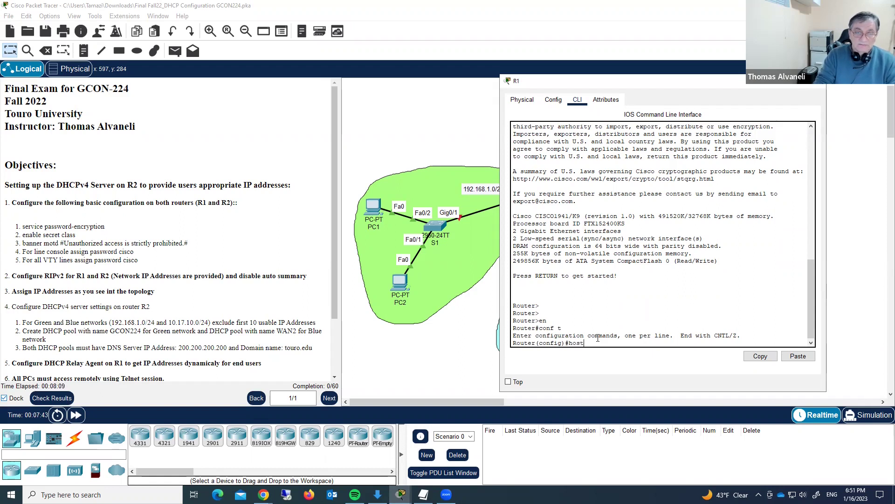
{"action": "type", "text": " R1"}
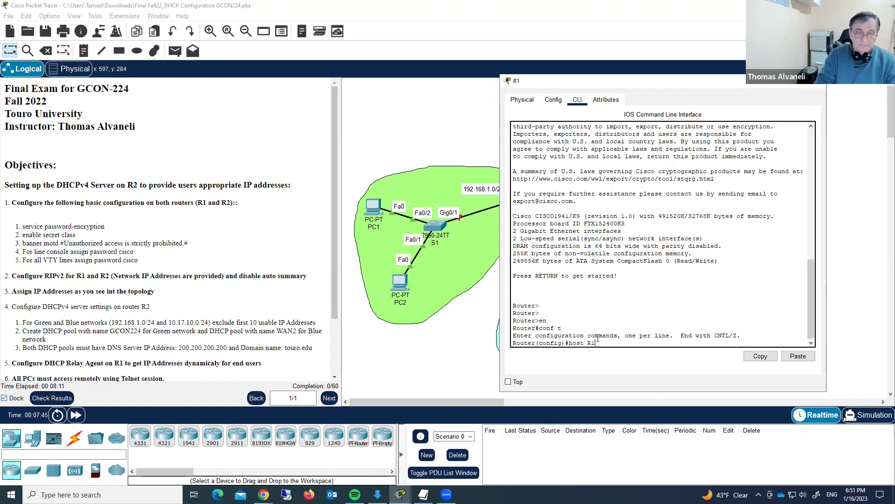
{"action": "key", "text": "Return"}
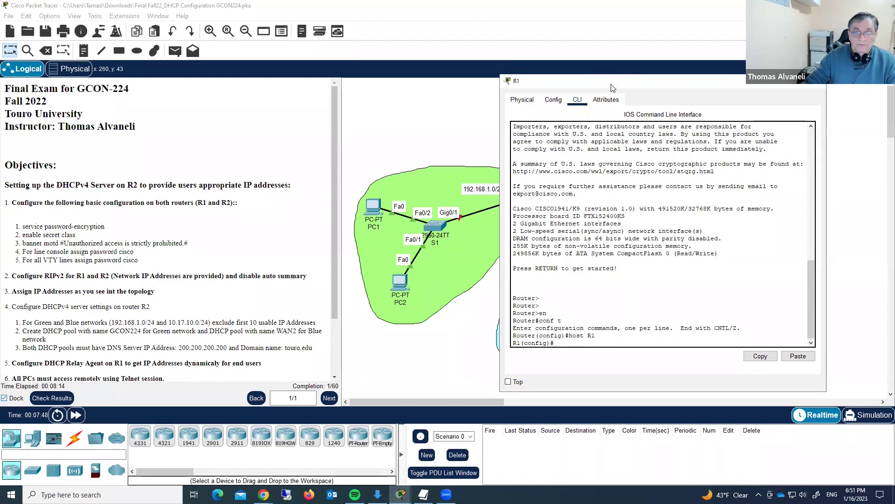
{"action": "left_click_drag", "start_coordinate": [612, 88], "coordinate": [688, 73]}
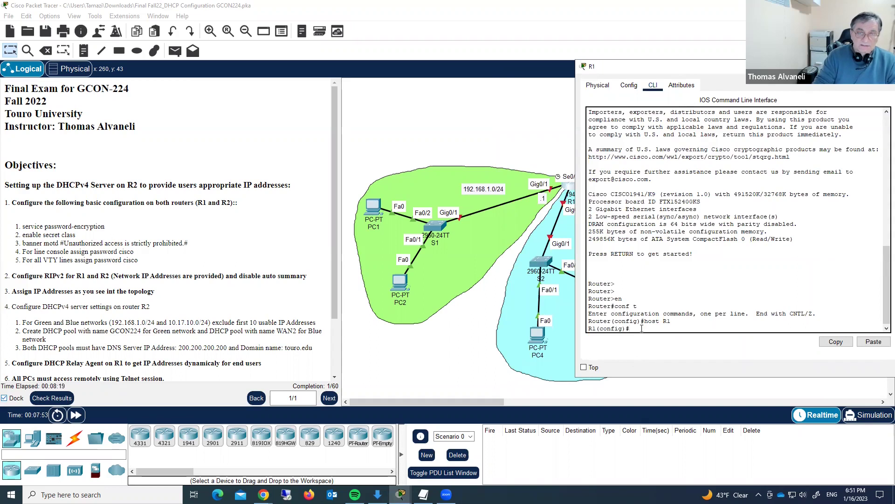
- Configure Gig0/1 with 192.168.1.1 255.255.255.0 and enable it with no shut
{"action": "type", "text": "int"}
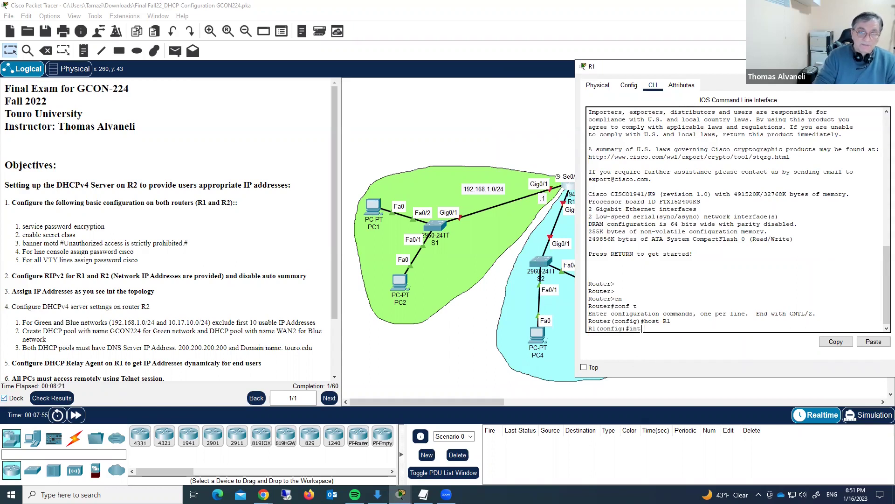
{"action": "type", "text": " gig0"}
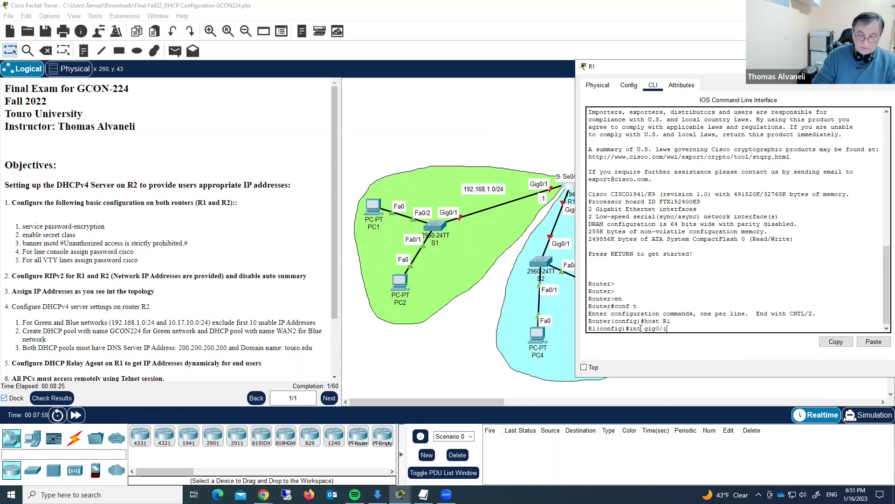
{"action": "type", "text": "/1"}
{"action": "key", "text": "Return"}
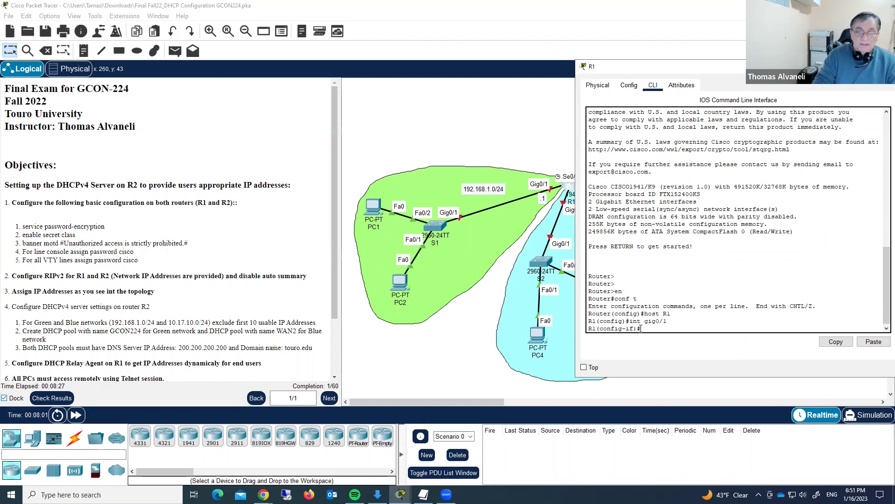
{"action": "type", "text": "ip add"}
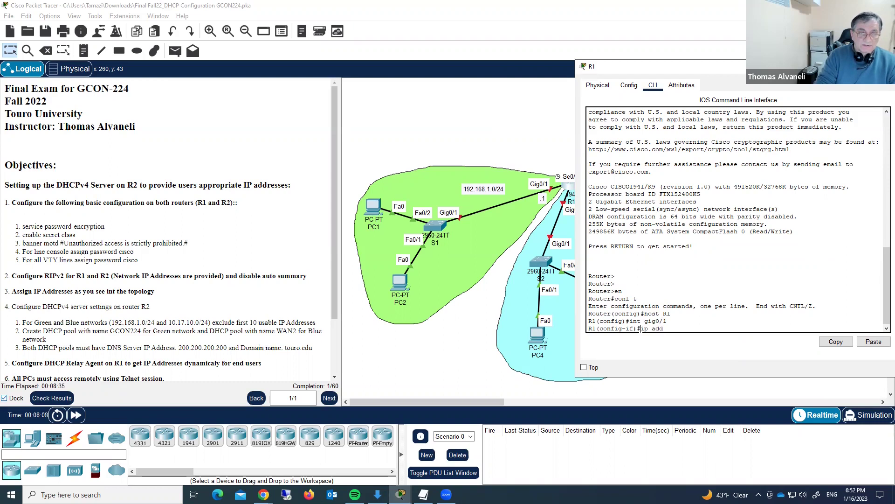
{"action": "type", "text": "1"}
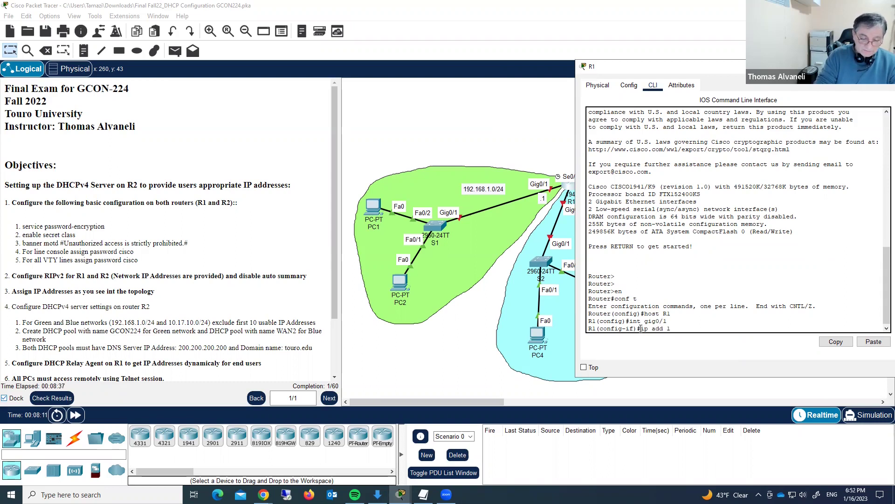
{"action": "type", "text": "92.168.1.1 255.255.255."}
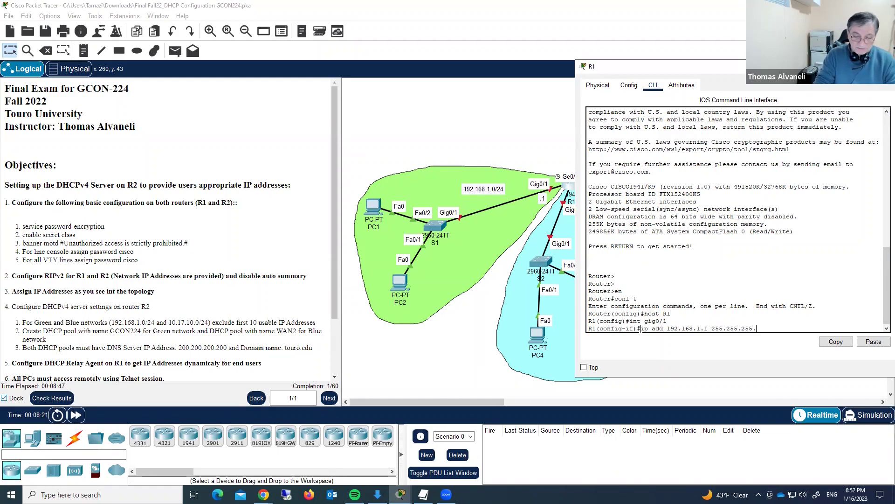
{"action": "key", "text": "Return"}
{"action": "type", "text": "no shut"}
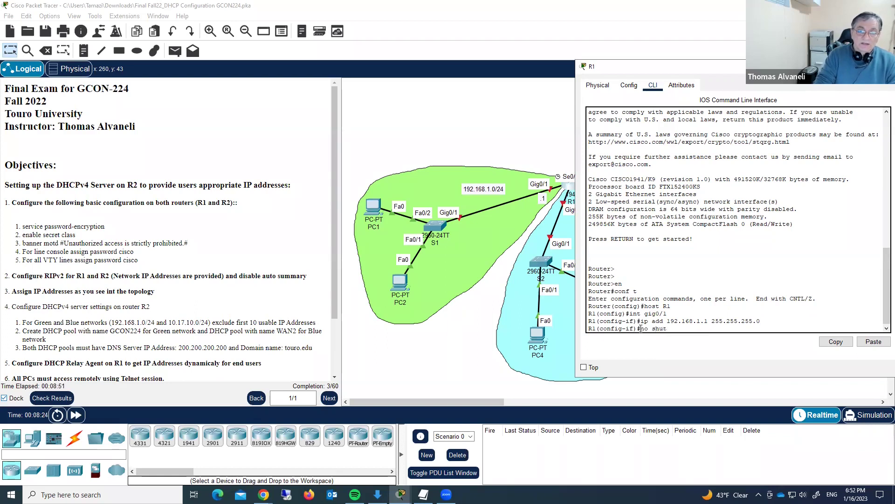
{"action": "key", "text": "Return"}
{"action": "key", "text": "Return"}
{"action": "key", "text": "Return"}
{"action": "key", "text": "Return"}
{"action": "key", "text": "Return"}
{"action": "key", "text": "Return"}
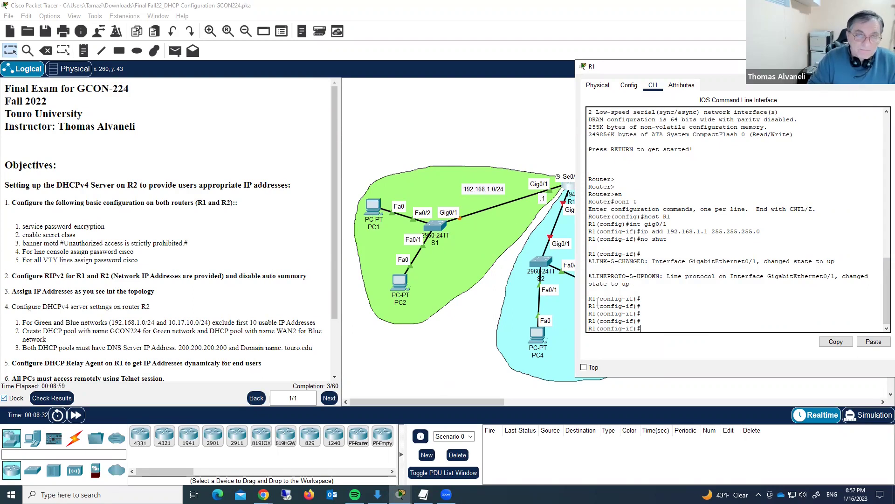
{"action": "key", "text": "Up"}
{"action": "key", "text": "Up"}
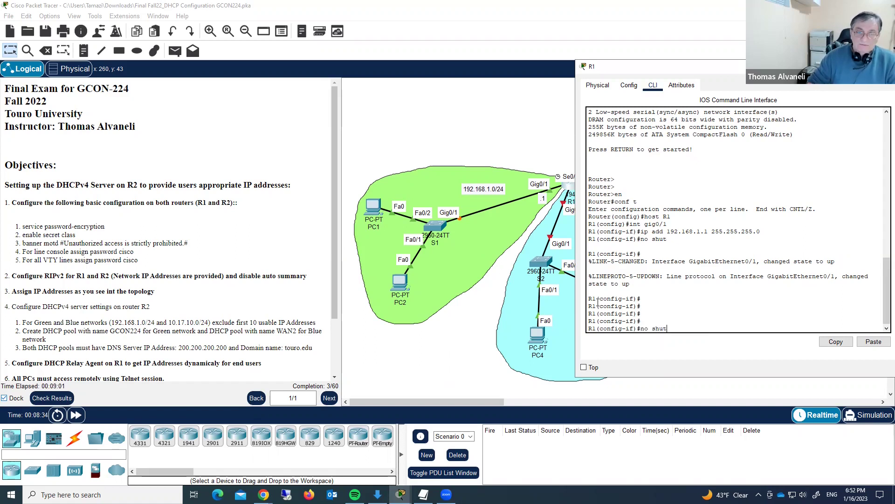
{"action": "key", "text": "Up"}
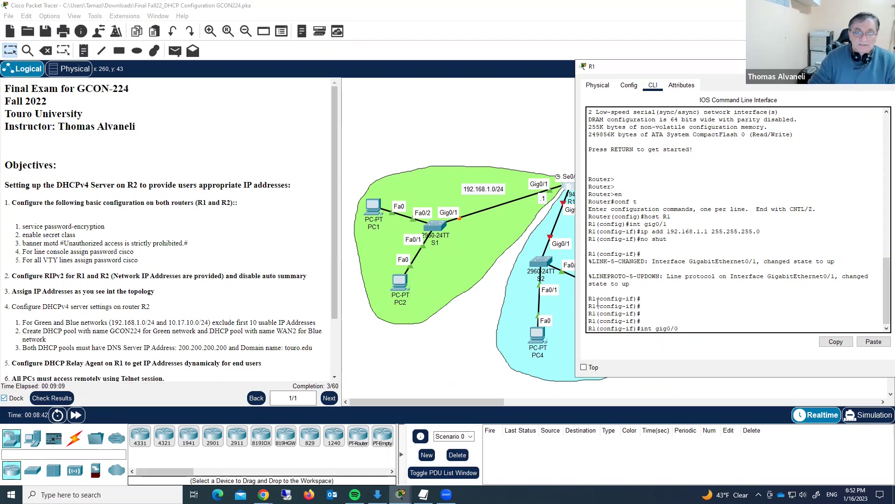
- Assign 10.17.10.1 255.255.255.0 to Gig0/0 and bring the interface up
{"action": "key", "text": "Return"}
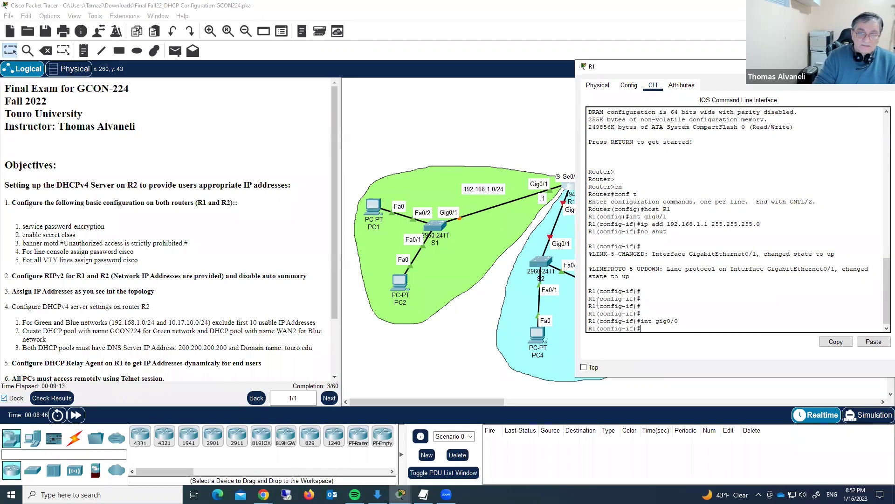
{"action": "type", "text": "ip"}
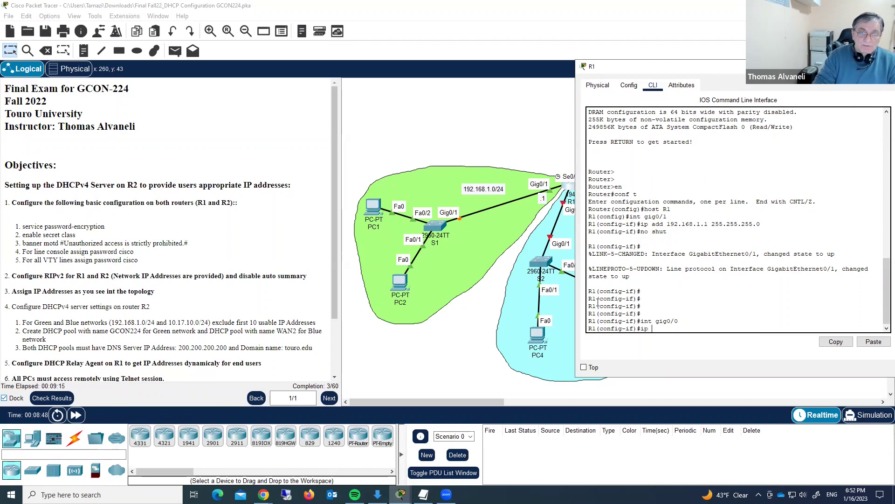
{"action": "type", "text": " add"}
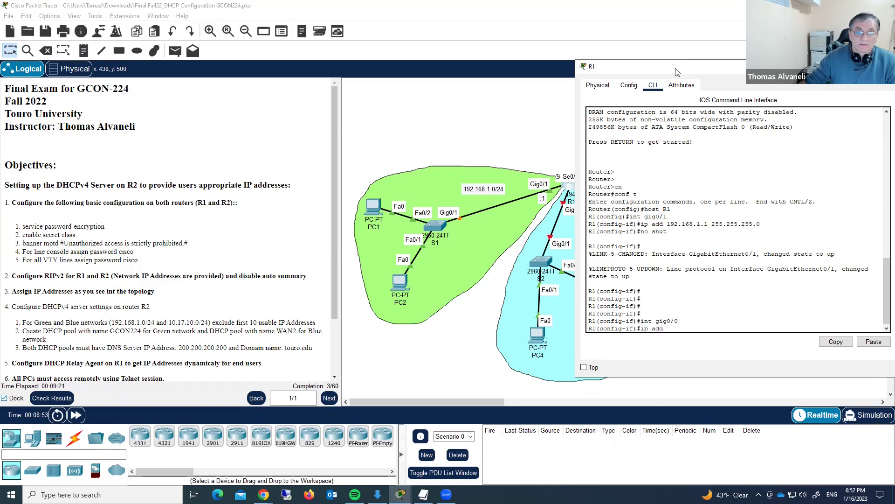
{"action": "left_click_drag", "start_coordinate": [678, 72], "coordinate": [295, 52]}
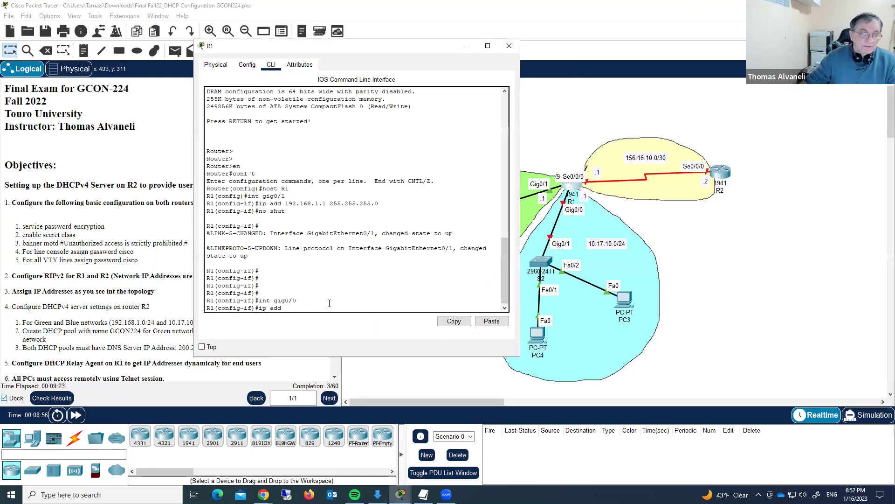
{"action": "type", "text": "10"}
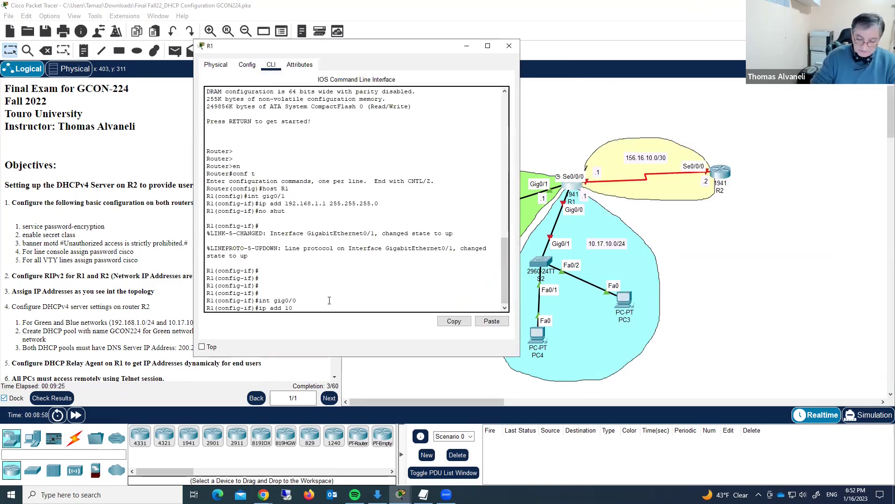
{"action": "type", "text": ".17.1"}
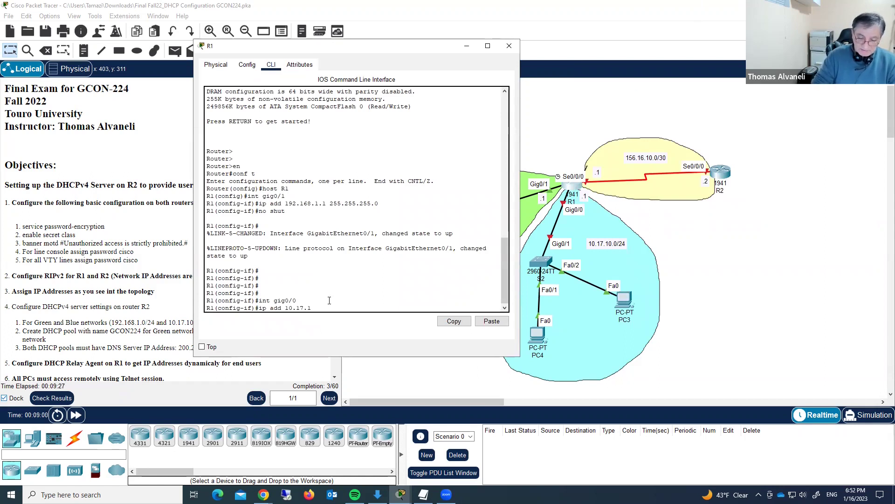
{"action": "type", "text": "0.1"}
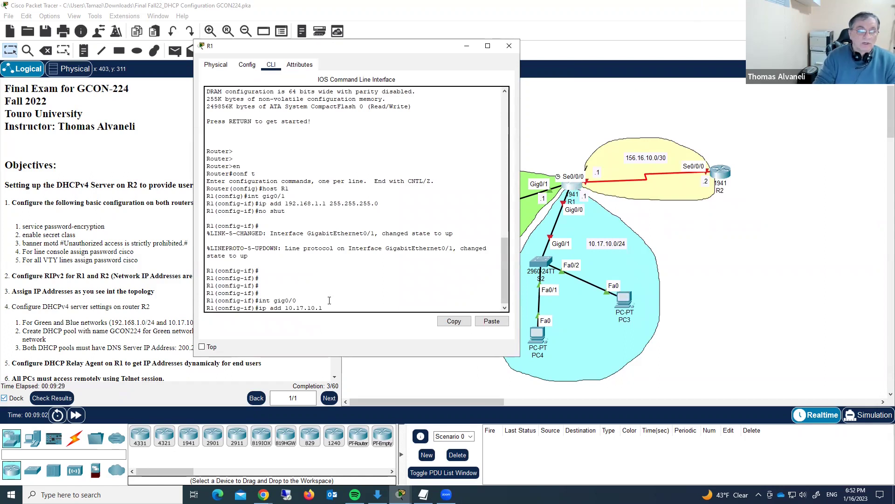
{"action": "type", "text": " 255.255.255"}
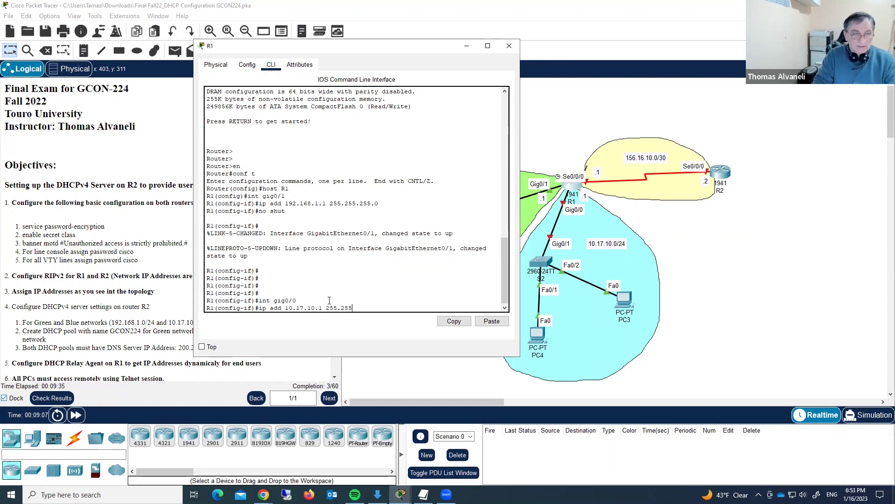
{"action": "type", "text": ".0"}
{"action": "key", "text": "Return"}
{"action": "type", "text": "no sh"}
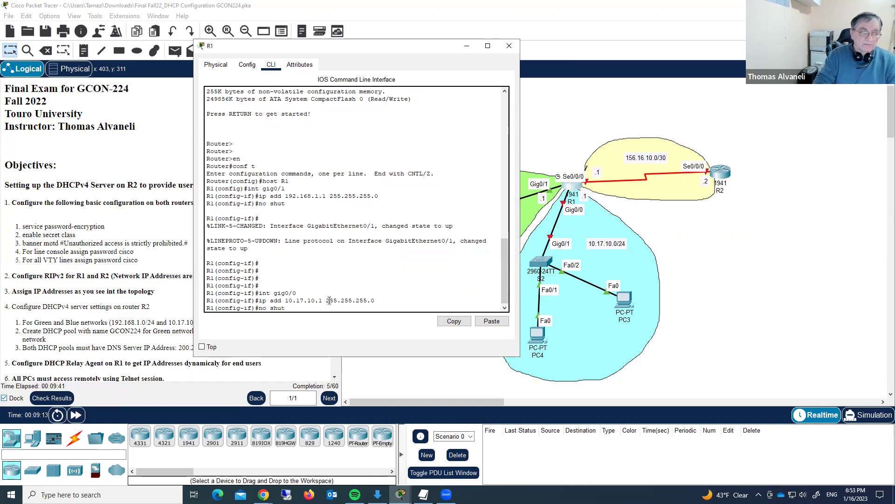
{"action": "type", "text": "ut"}
{"action": "key", "text": "Return"}
{"action": "key", "text": "Return"}
{"action": "key", "text": "Return"}
{"action": "key", "text": "Return"}
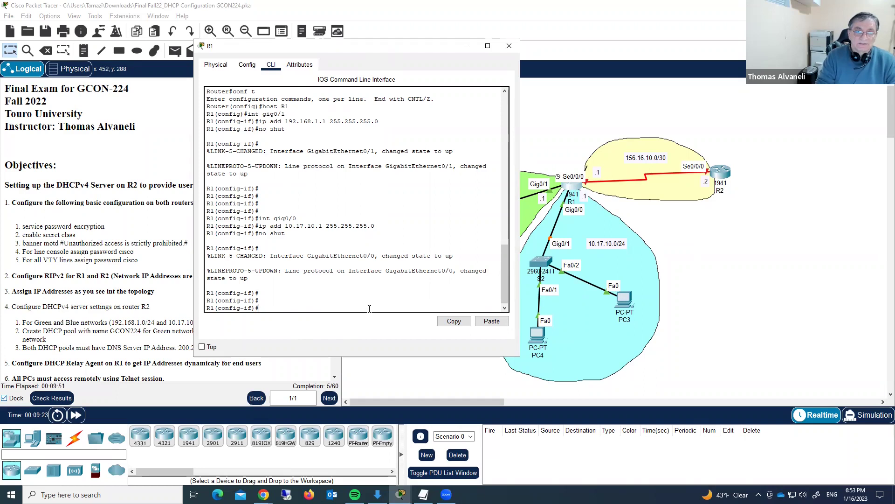
{"action": "type", "text": "int"}
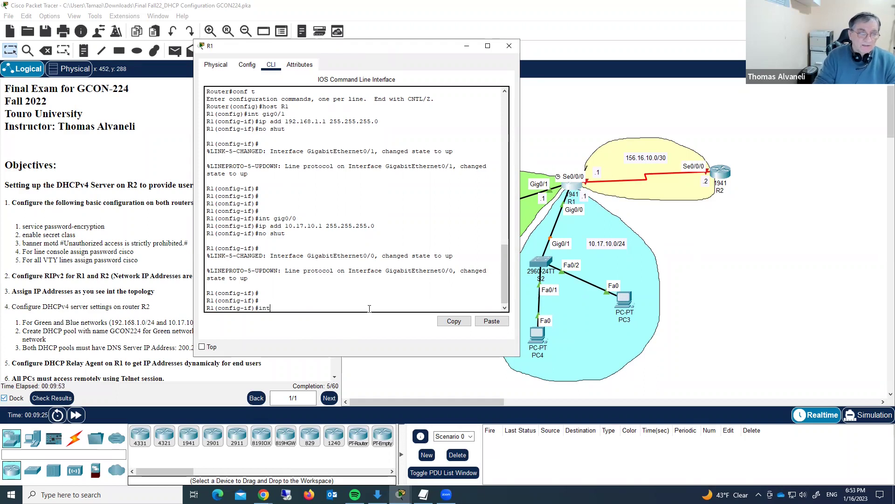
{"action": "type", "text": " s0/0/0"}
- Address R1's Serial0/0/0 as 156.16.10.1 255.255.255.252 and enable it with no shut
{"action": "key", "text": "Return"}
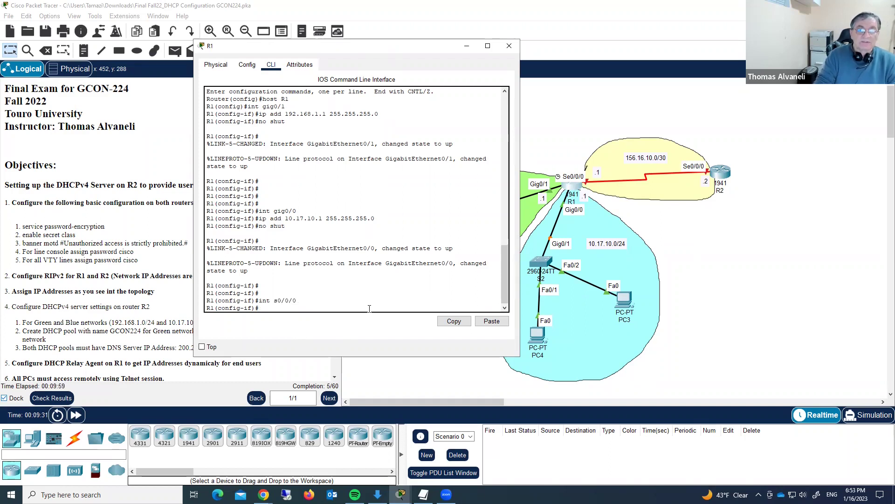
{"action": "type", "text": "ip add "}
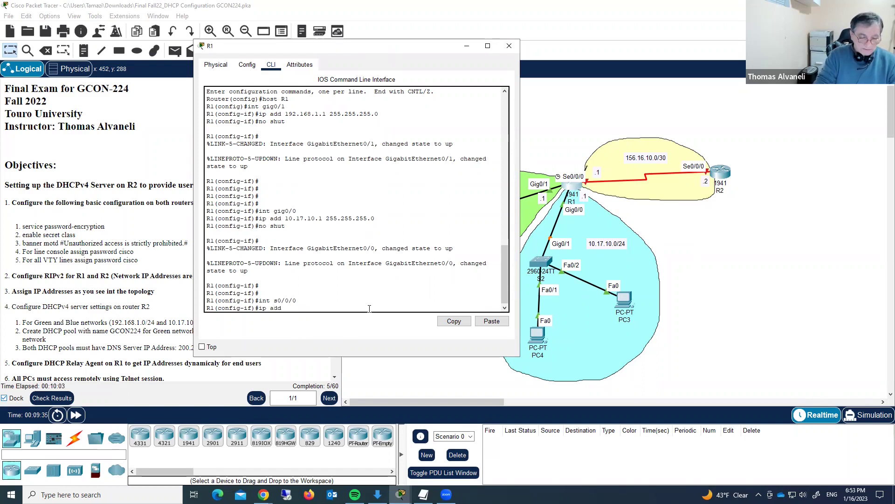
{"action": "type", "text": "156"}
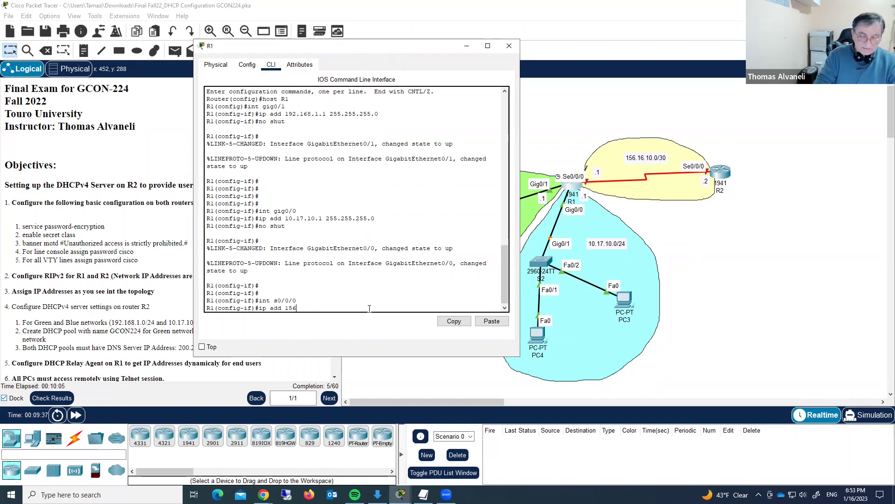
{"action": "type", "text": ".16.10.1"}
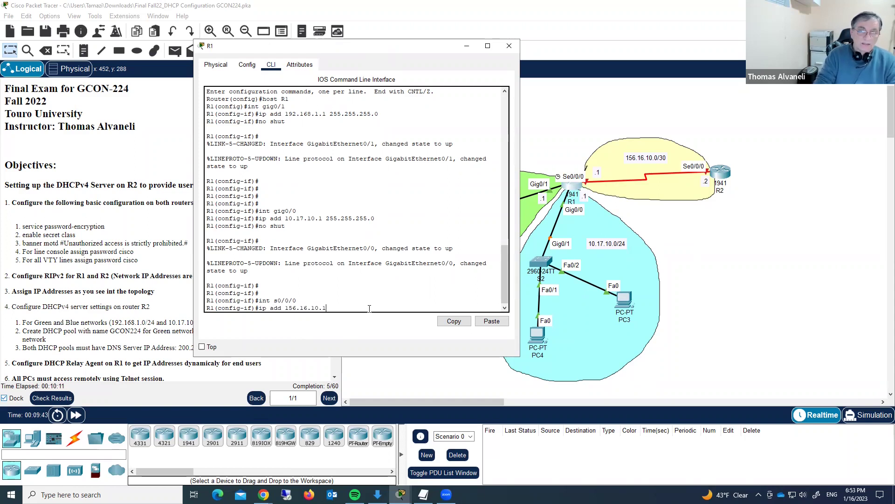
{"action": "type", "text": " 255.255"}
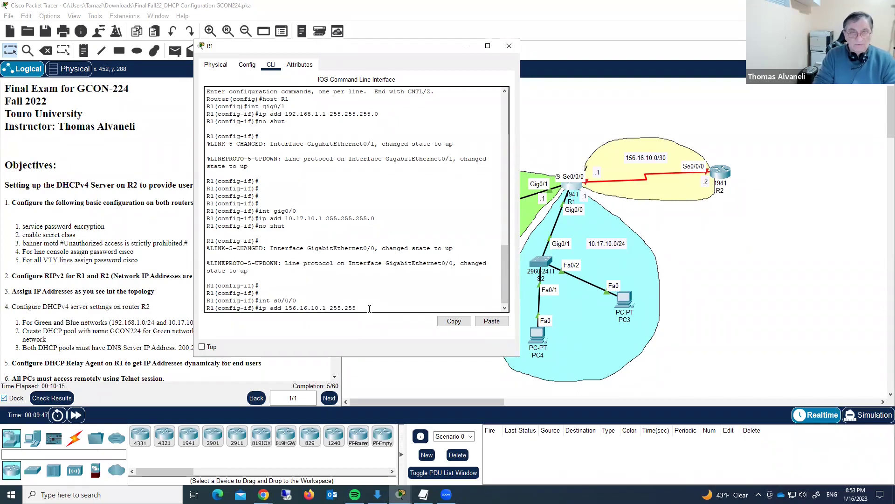
{"action": "type", "text": ".255.255."}
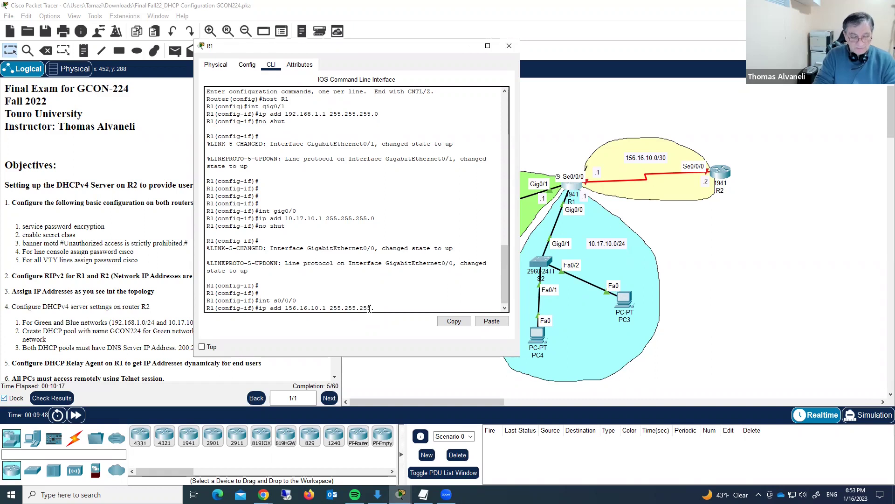
{"action": "type", "text": "52"}
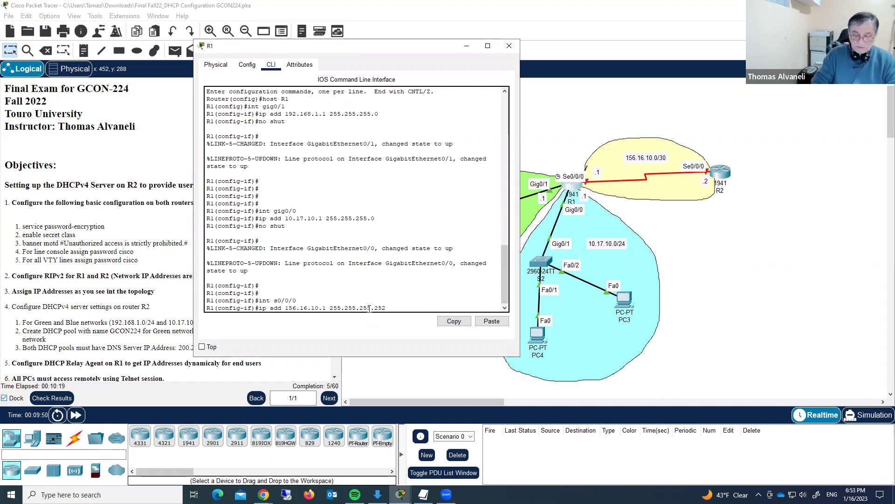
{"action": "key", "text": "Return"}
{"action": "type", "text": "no sh"}
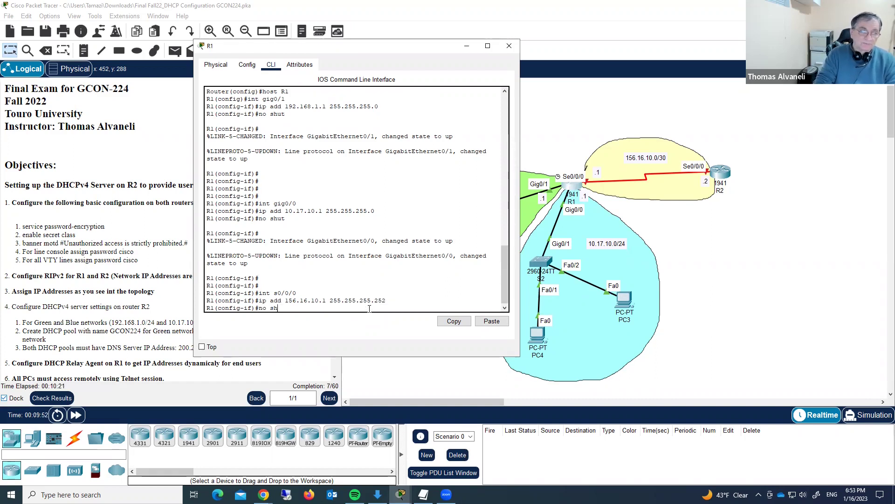
{"action": "type", "text": "ut"}
{"action": "key", "text": "Return"}
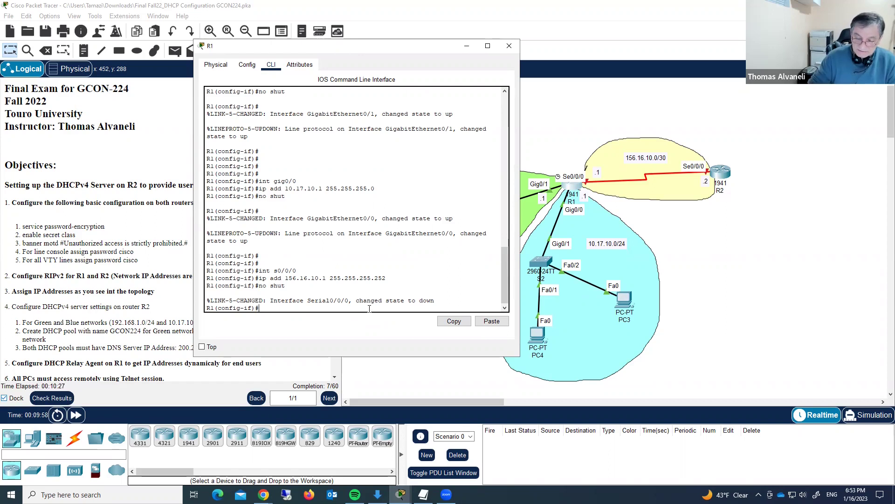
{"action": "key", "text": "Return"}
{"action": "key", "text": "Return"}
{"action": "key", "text": "Return"}
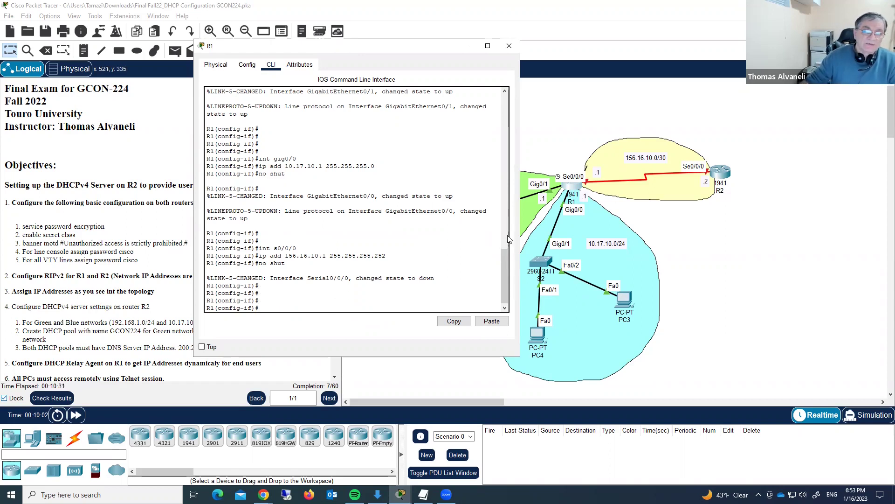
- Switch from R1 to R2's console and set R2's hostname to R2
{"action": "left_click", "coordinate": [508, 46]}
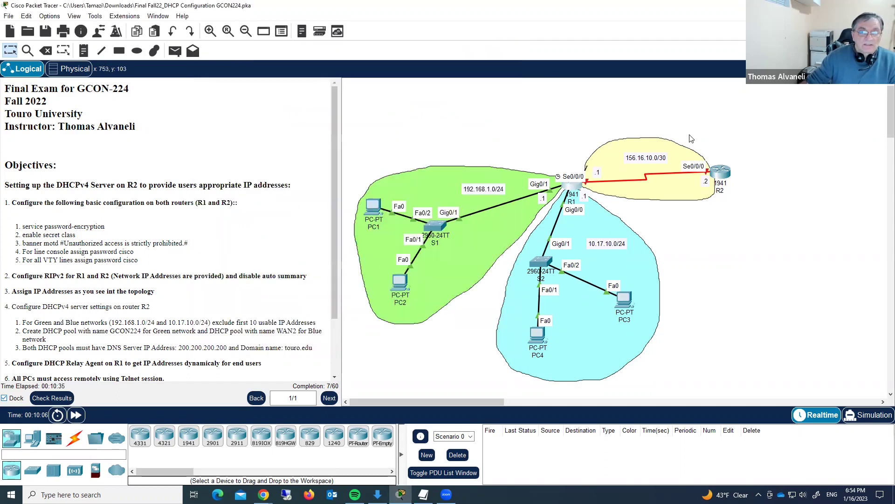
{"action": "left_click", "coordinate": [720, 172]}
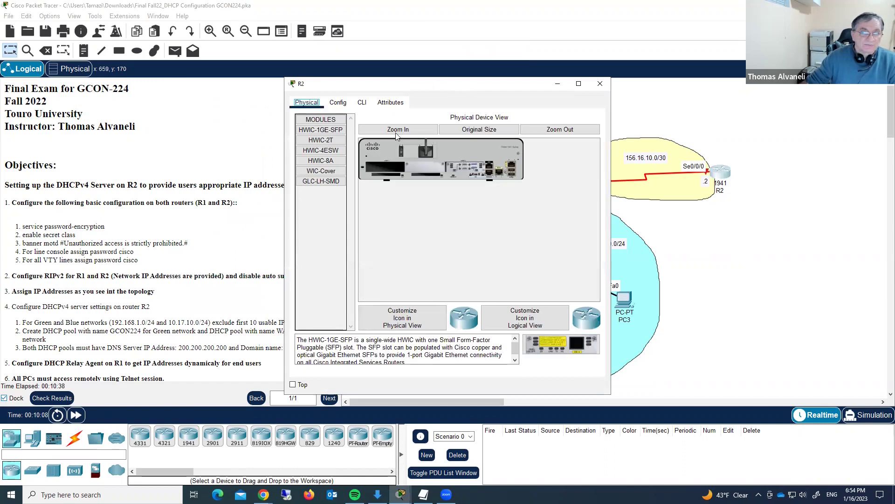
{"action": "left_click_drag", "start_coordinate": [469, 91], "coordinate": [442, 68]}
{"action": "left_click", "coordinate": [335, 78]}
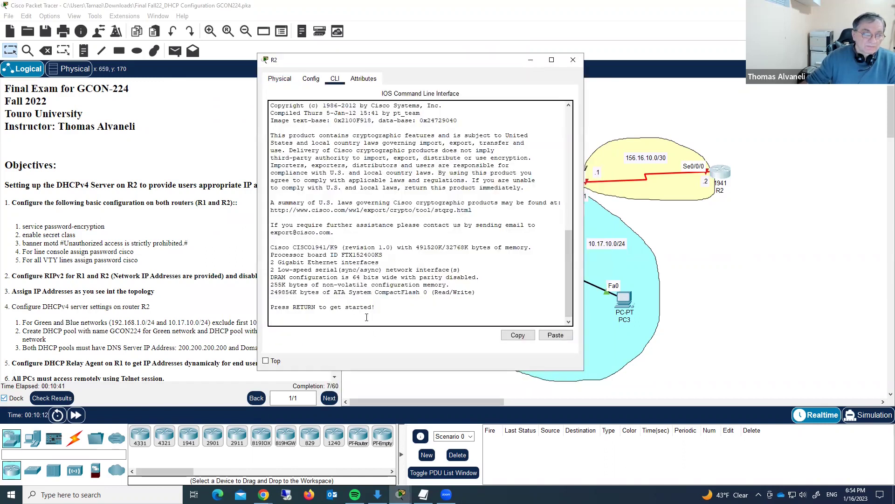
{"action": "key", "text": "Return"}
{"action": "key", "text": "Return"}
{"action": "key", "text": "Return"}
{"action": "type", "text": "en"}
{"action": "key", "text": "Return"}
{"action": "type", "text": "conf t"}
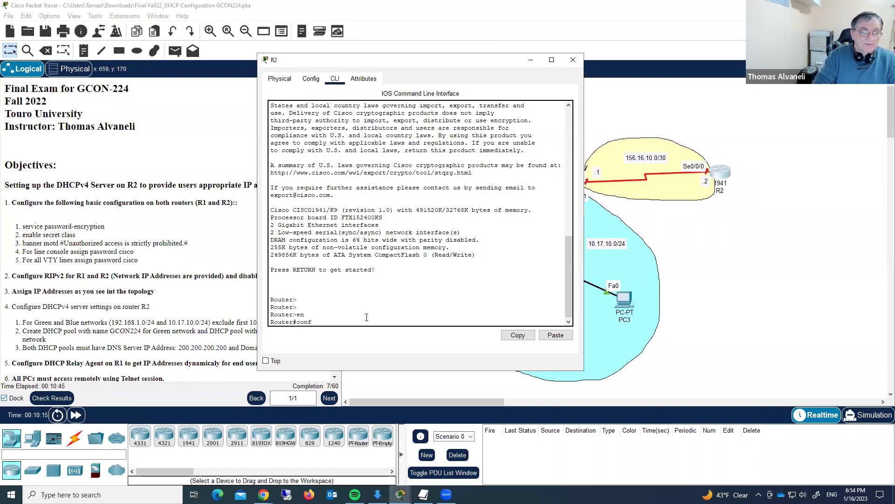
{"action": "key", "text": "Return"}
{"action": "type", "text": "host"}
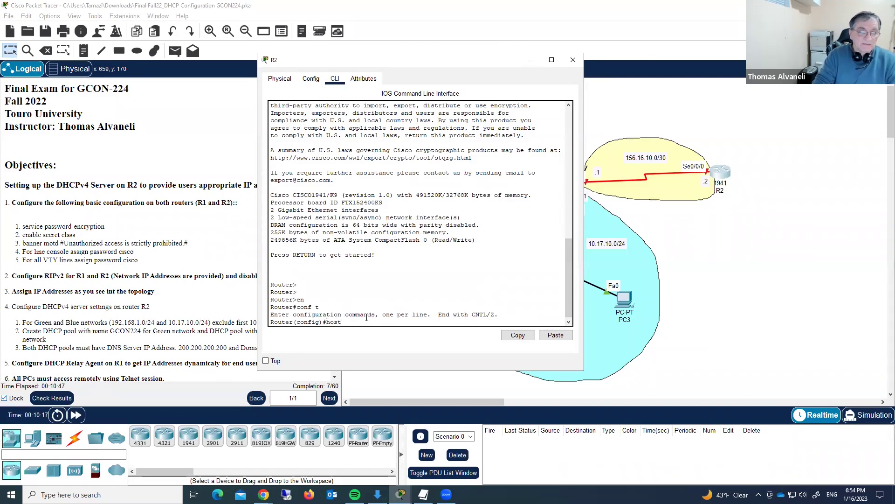
{"action": "type", "text": " R2"}
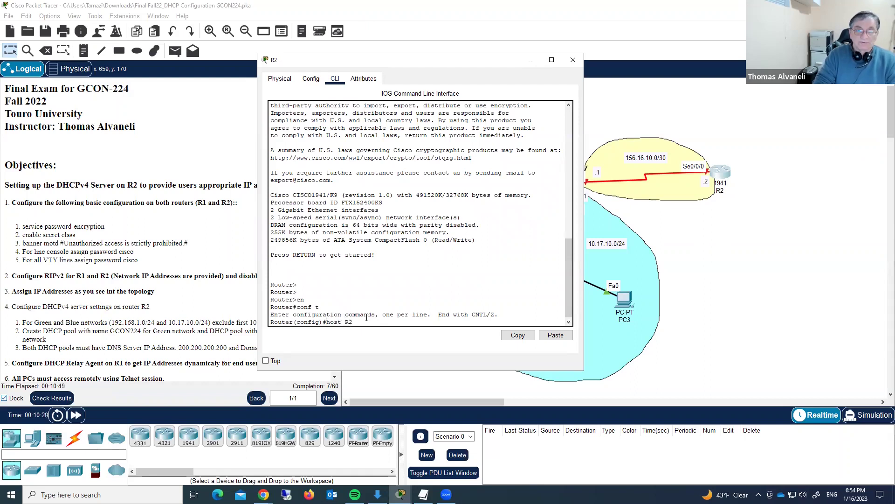
{"action": "key", "text": "Return"}
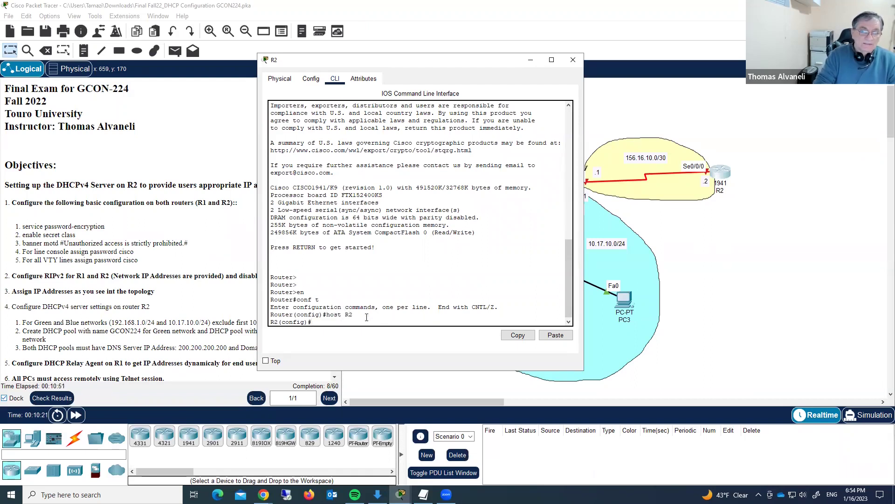
- Configure R2's Serial0/0/0 with 156.16.10.2 255.255.255.252 and bring it up
{"action": "type", "text": "int"}
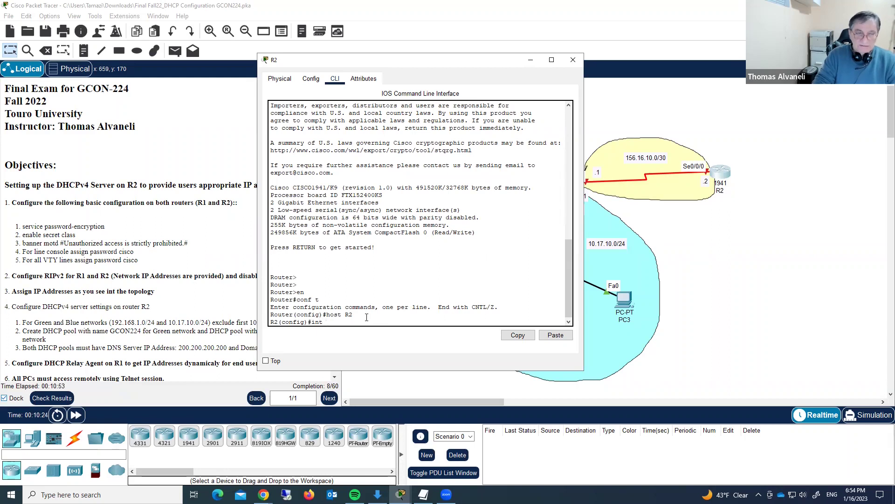
{"action": "type", "text": " s0/0/0"}
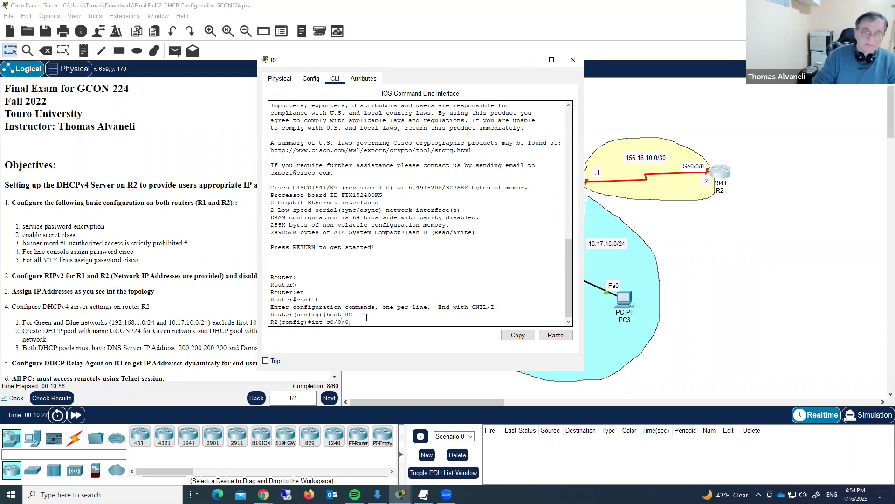
{"action": "key", "text": "Return"}
{"action": "type", "text": "ip"}
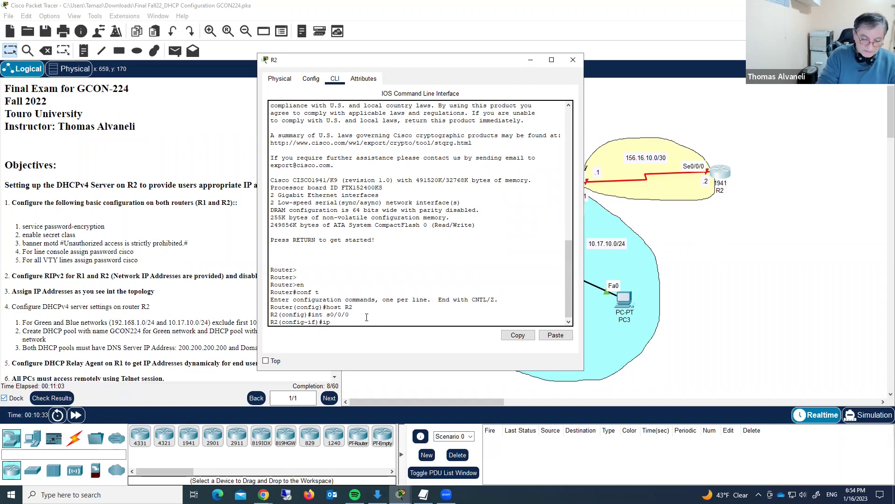
{"action": "type", "text": "add 156.16"}
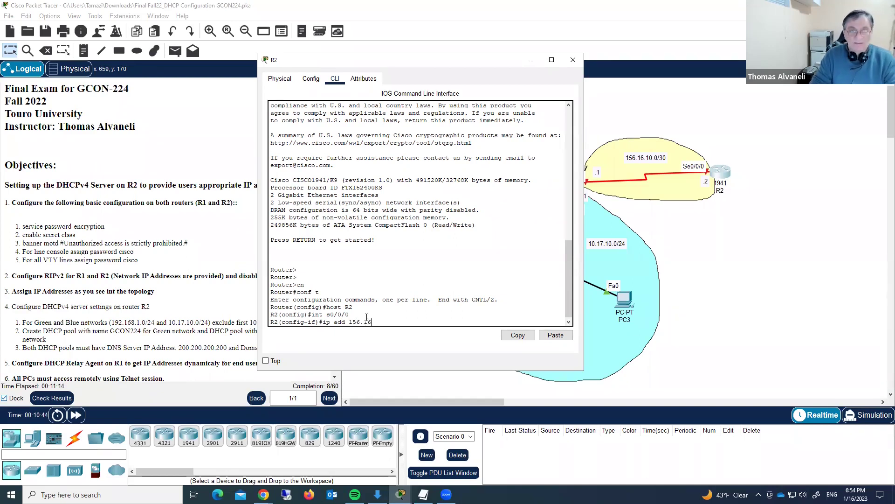
{"action": "type", "text": ".10.30"}
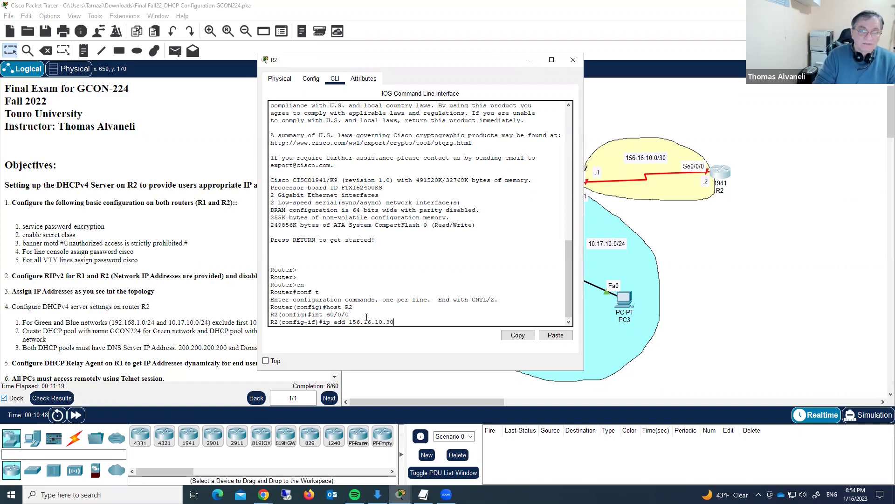
{"action": "key", "text": "BackSpace"}
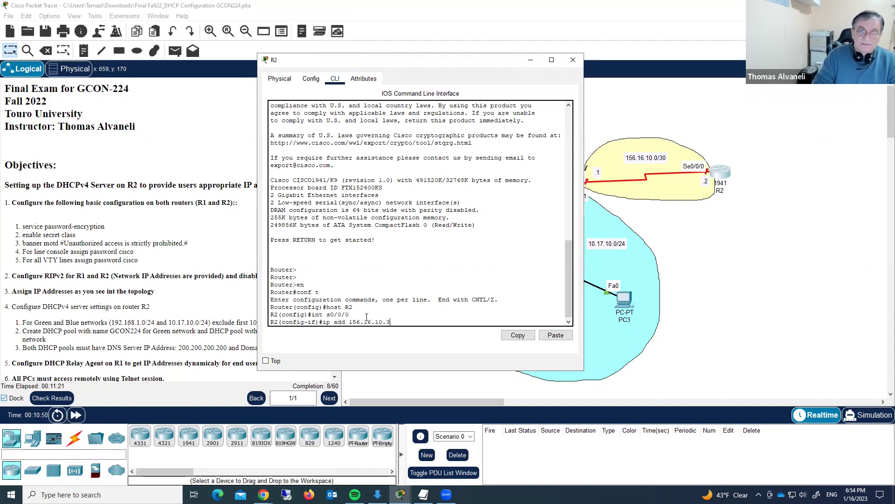
{"action": "key", "text": "BackSpace"}
{"action": "type", "text": "2"}
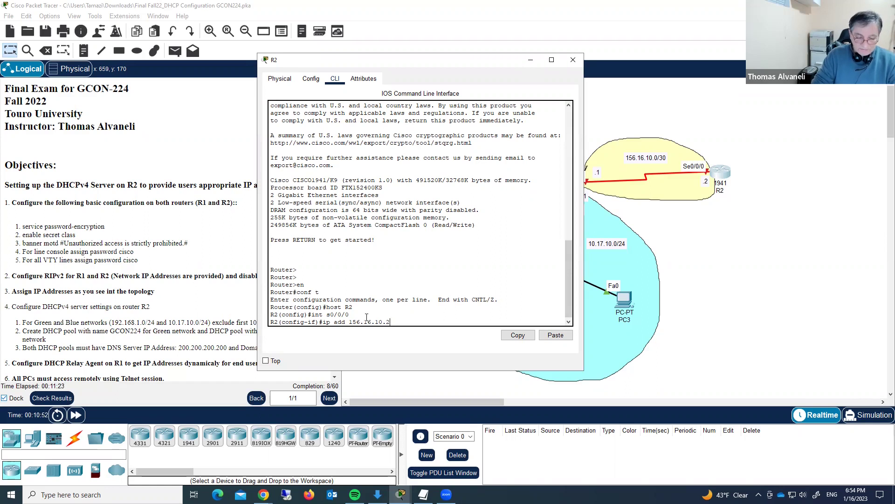
{"action": "type", "text": " 255.255.255.252"}
{"action": "key", "text": "Return"}
{"action": "type", "text": "no"}
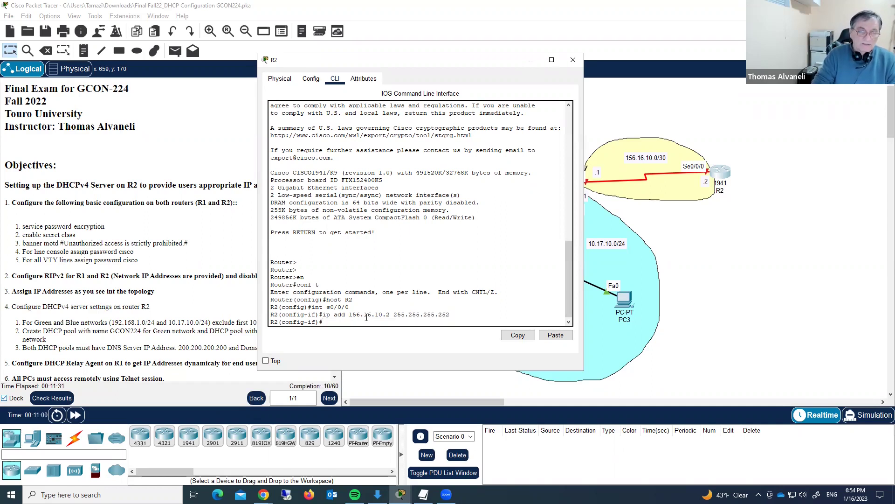
{"action": "type", "text": " shut"}
{"action": "key", "text": "Return"}
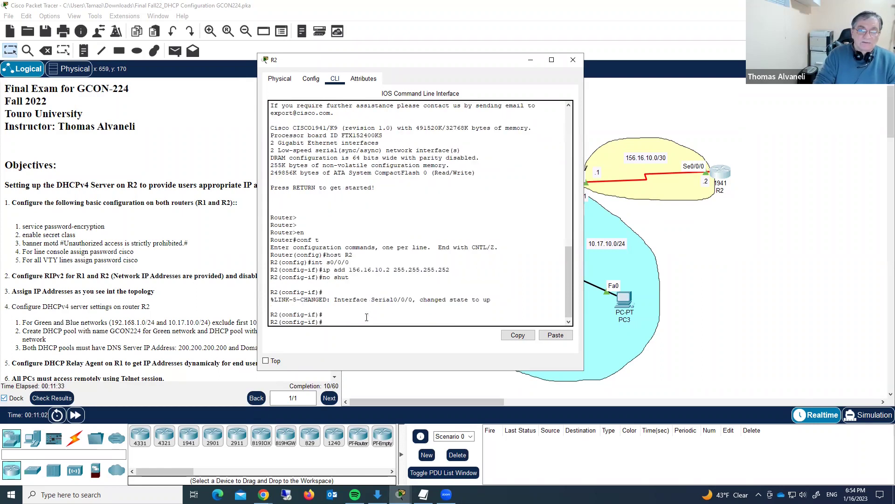
{"action": "key", "text": "Return"}
{"action": "key", "text": "Return"}
{"action": "key", "text": "Return"}
- Return to R1's console and set an enable secret password on R1
{"action": "left_click", "coordinate": [572, 60]}
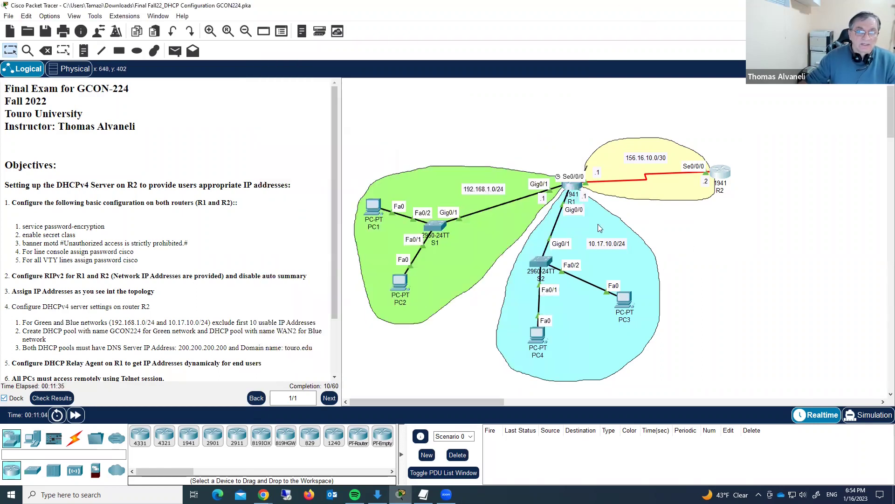
{"action": "left_click", "coordinate": [573, 202]}
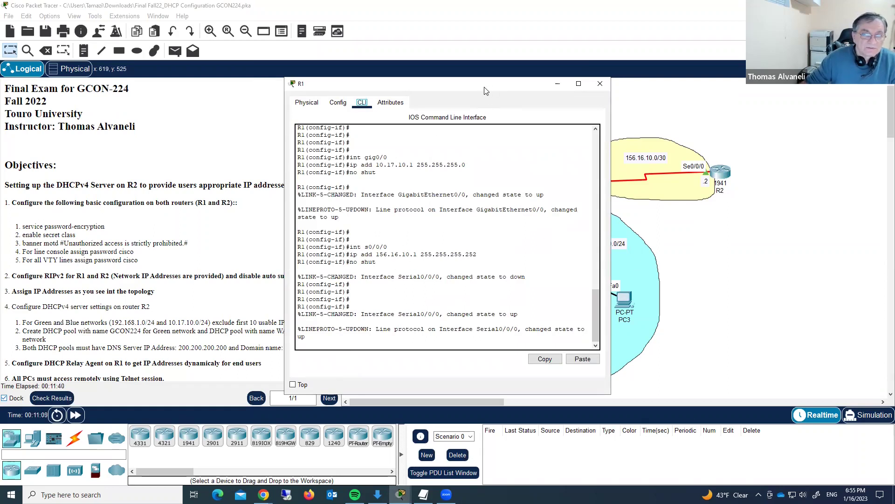
{"action": "left_click_drag", "start_coordinate": [485, 88], "coordinate": [463, 75]}
{"action": "left_click", "coordinate": [578, 72]}
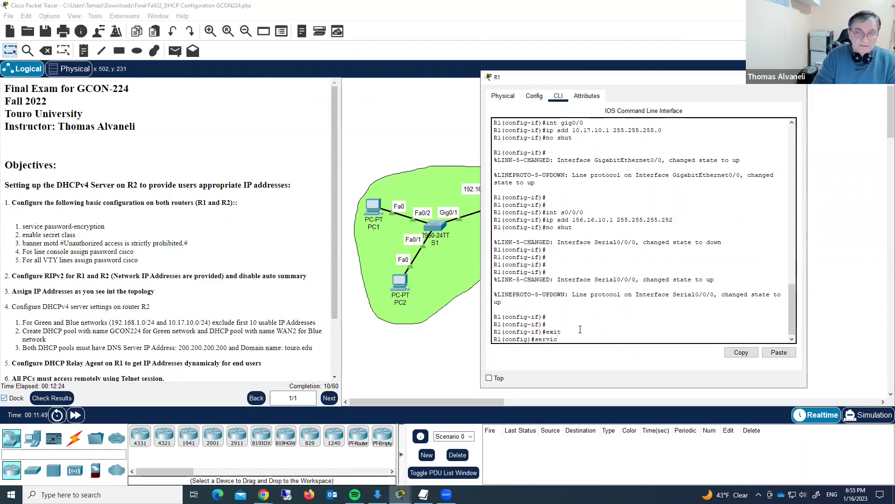
{"action": "key", "text": "BackSpace"}
{"action": "key", "text": "BackSpace"}
{"action": "key", "text": "BackSpace"}
{"action": "key", "text": "BackSpace"}
{"action": "key", "text": "BackSpace"}
{"action": "key", "text": "BackSpace"}
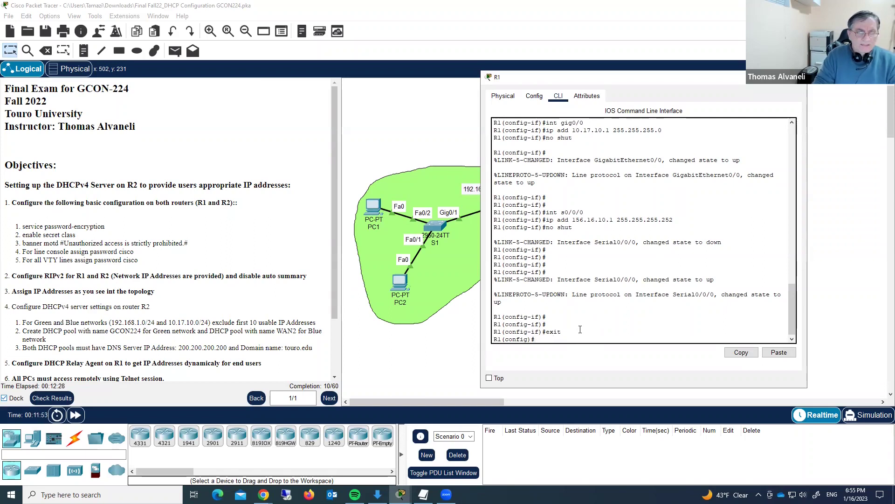
{"action": "type", "text": "e"}
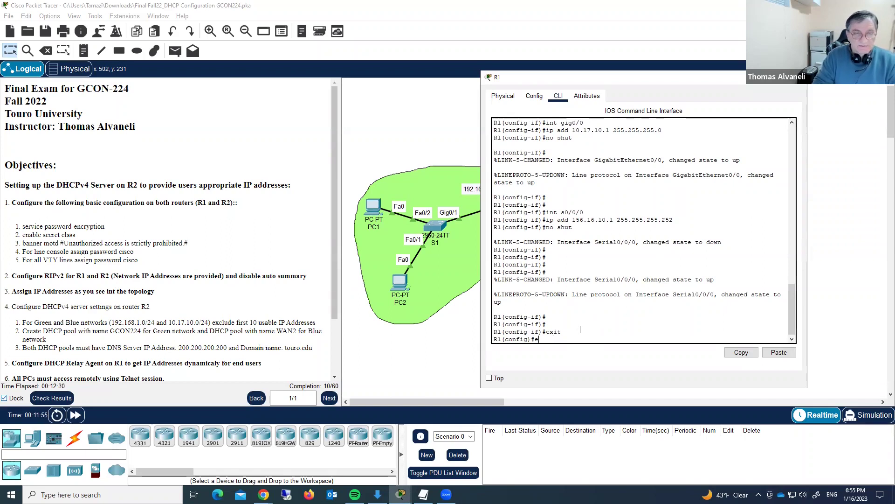
{"action": "type", "text": "nable secret"}
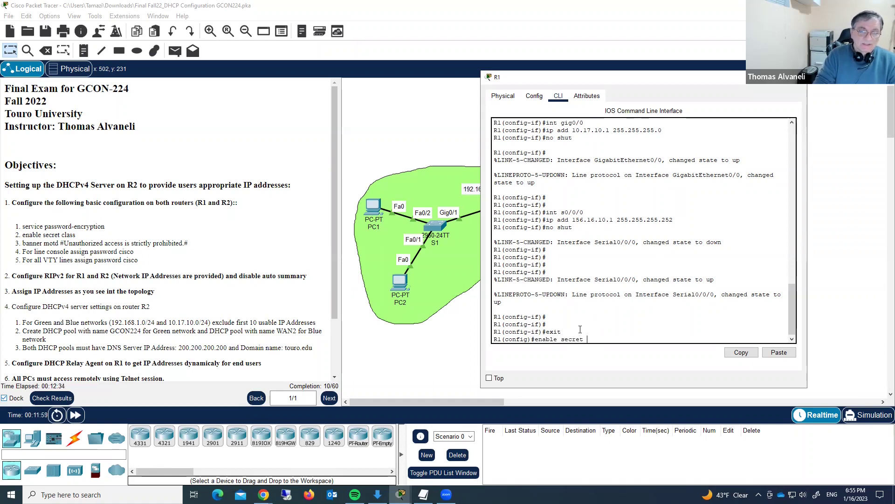
{"action": "type", "text": " class"}
{"action": "key", "text": "Return"}
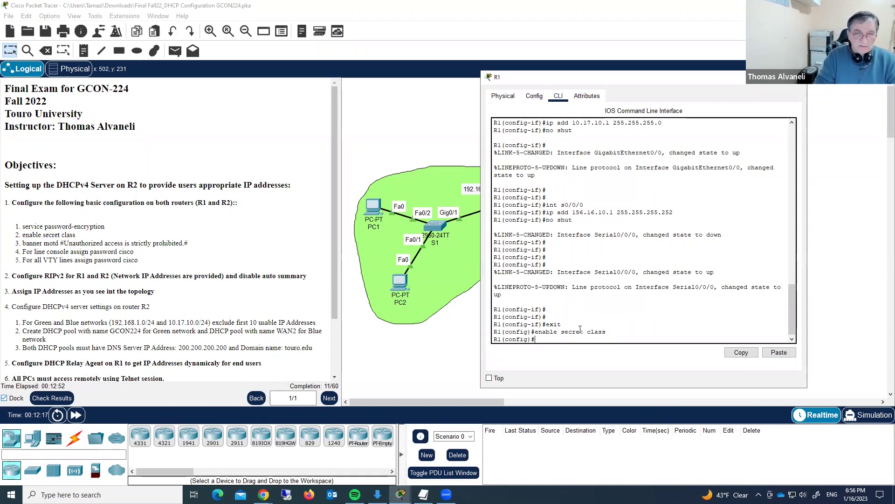
- Add the MOTD banner 'Unauthorized access is strictly prohibited.' on R1
{"action": "type", "text": "nner mot"}
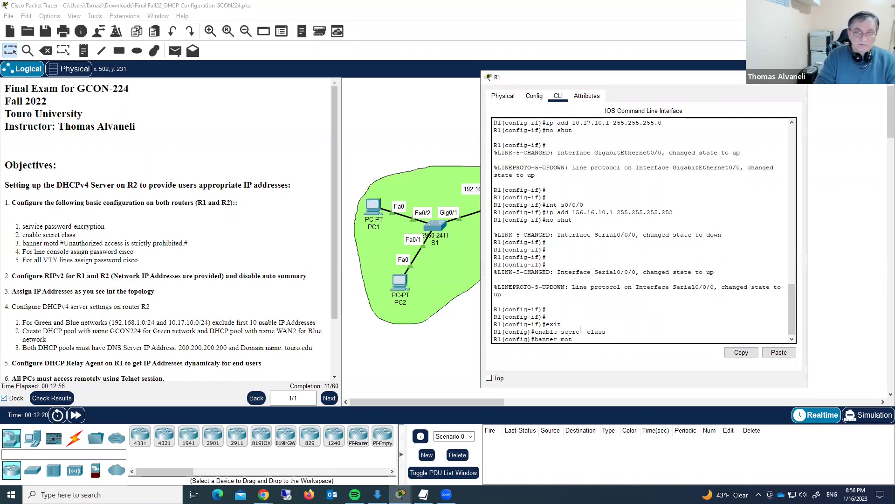
{"action": "type", "text": "d "}
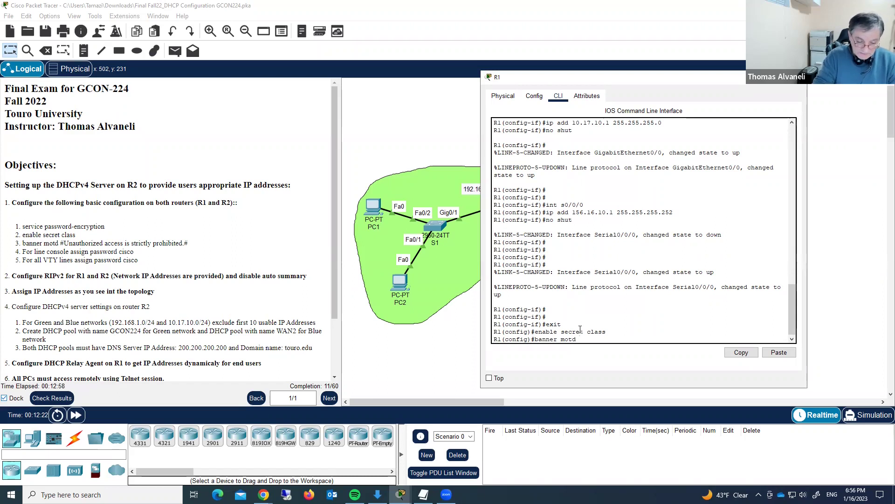
{"action": "type", "text": "#"}
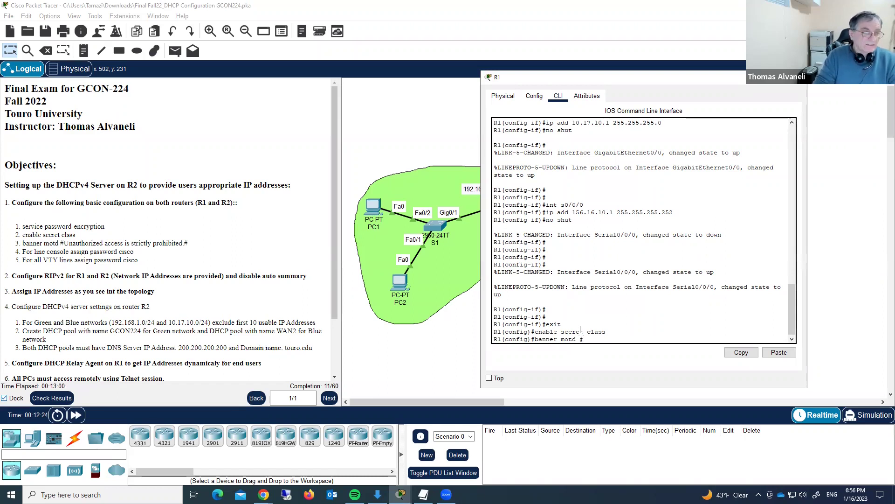
{"action": "type", "text": "Un"}
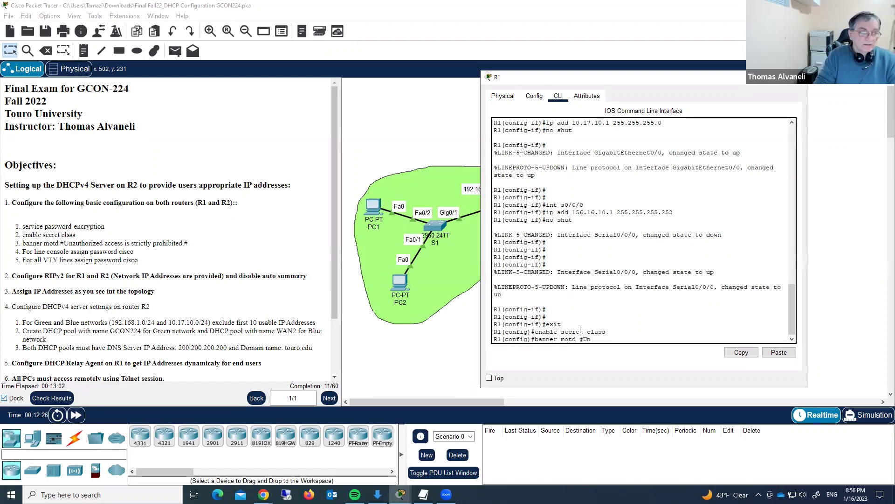
{"action": "type", "text": "autho"}
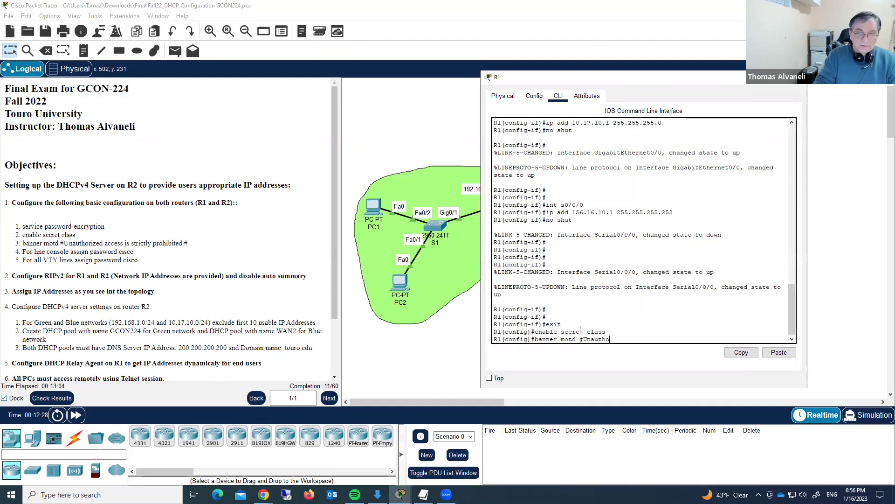
{"action": "type", "text": "ri"}
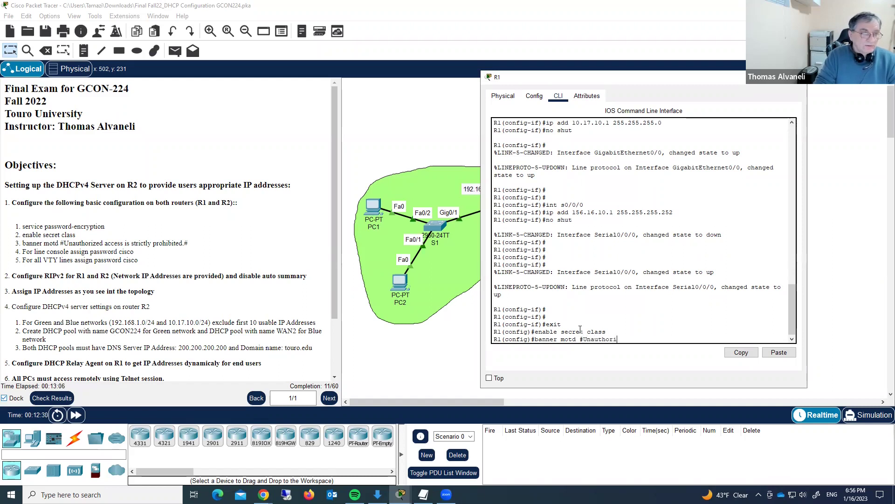
{"action": "type", "text": "zed access i"}
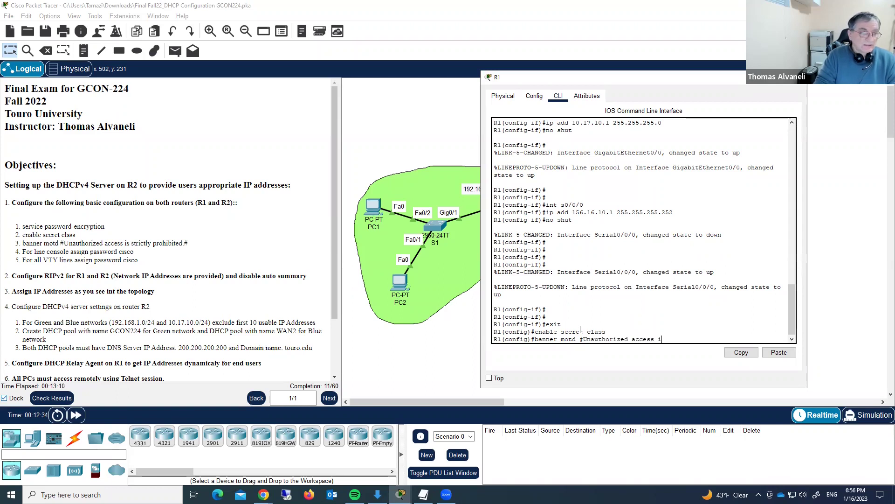
{"action": "type", "text": "s stri"}
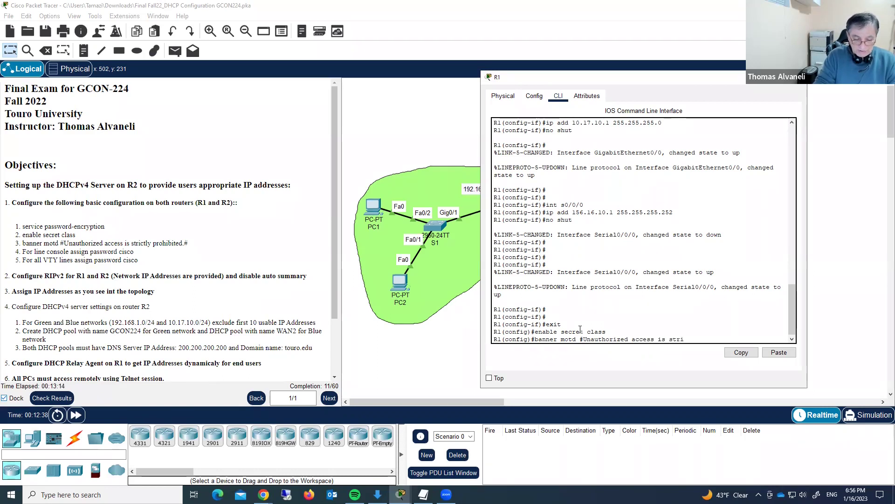
{"action": "type", "text": "ctly "}
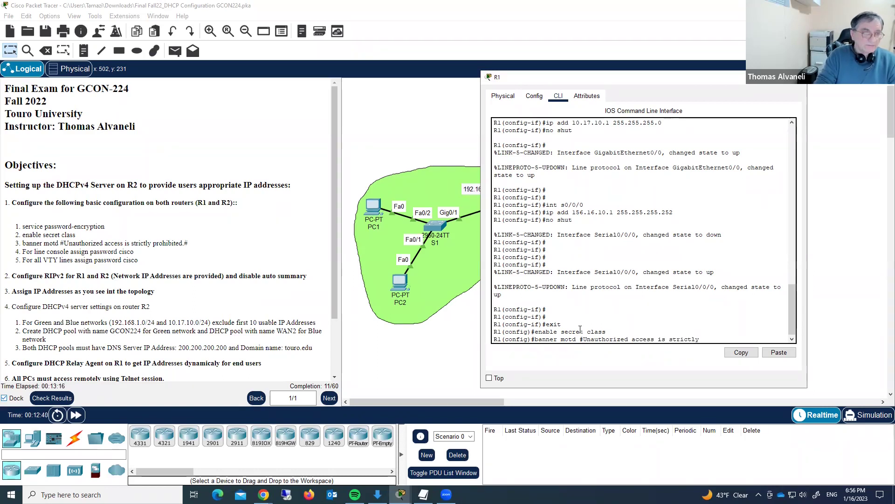
{"action": "type", "text": "pro"}
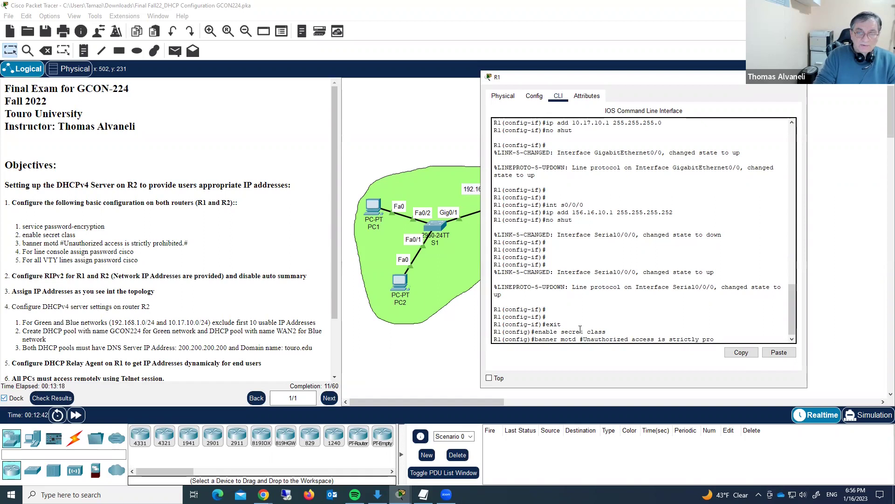
{"action": "type", "text": "hibited."}
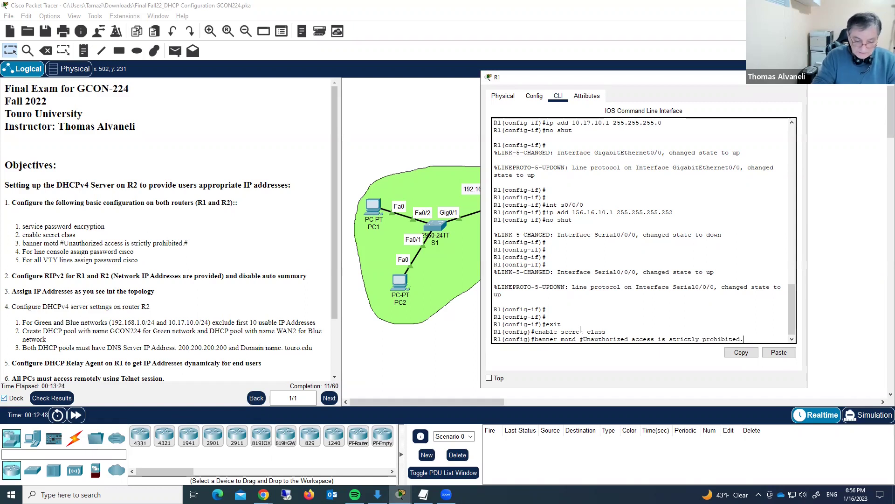
{"action": "type", "text": "#"}
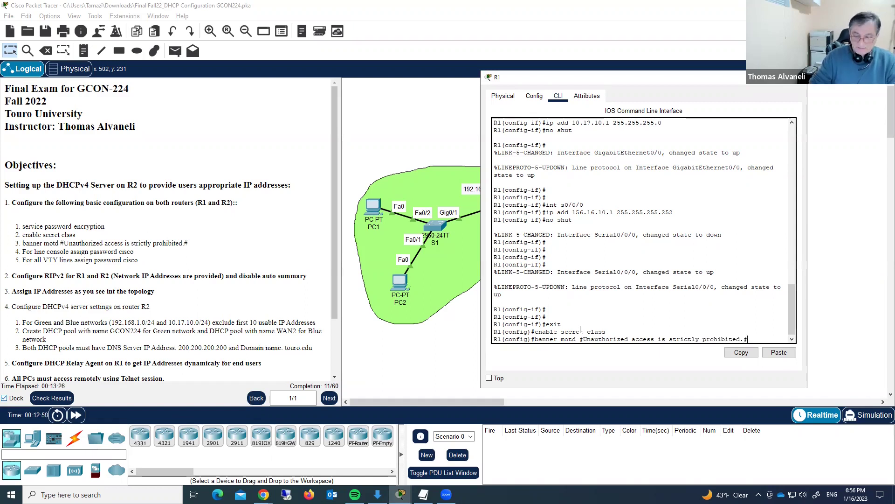
{"action": "key", "text": "Return"}
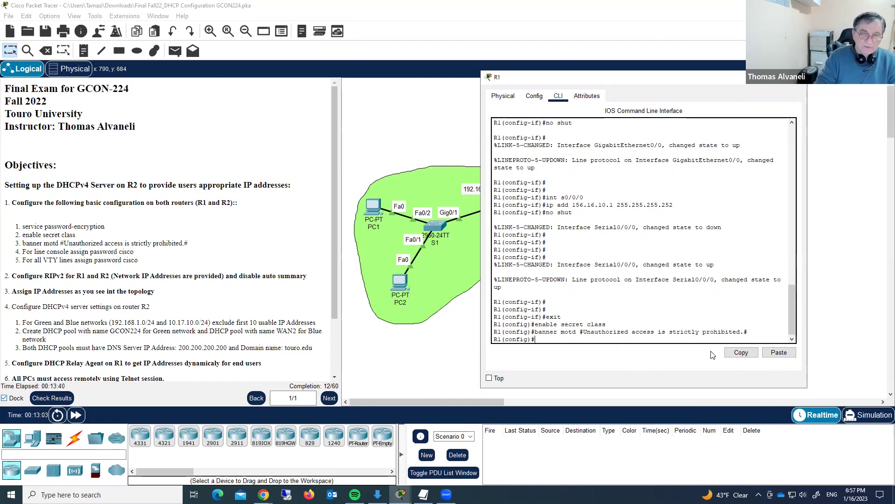
- Set a password on console line 0 and require login
{"action": "type", "text": "ine"}
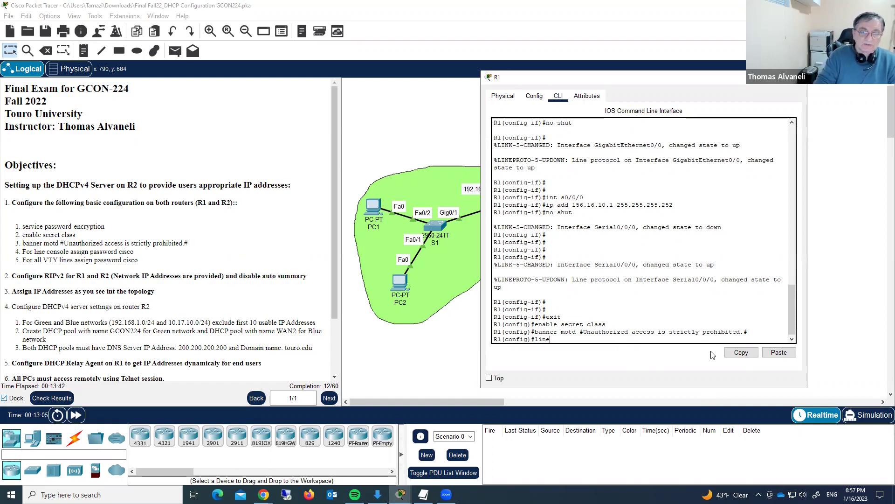
{"action": "type", "text": " consocle"}
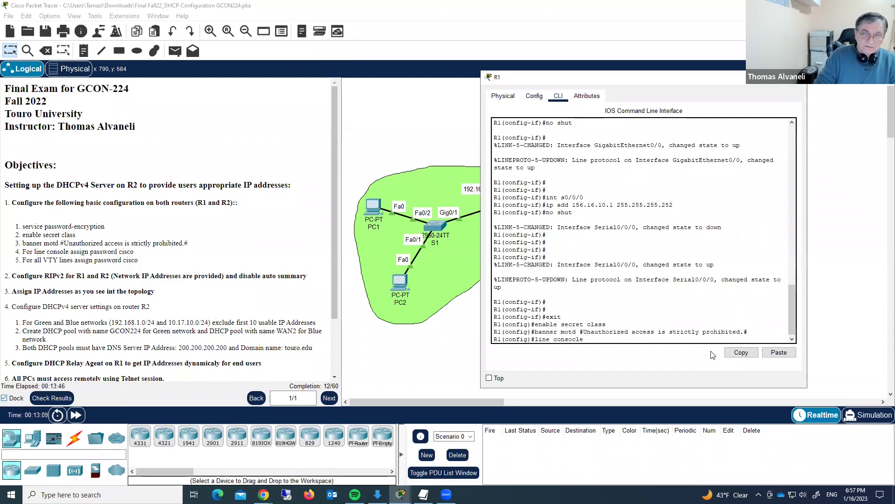
{"action": "key", "text": "BackSpace"}
{"action": "key", "text": "BackSpace"}
{"action": "key", "text": "BackSpace"}
{"action": "key", "text": "BackSpace"}
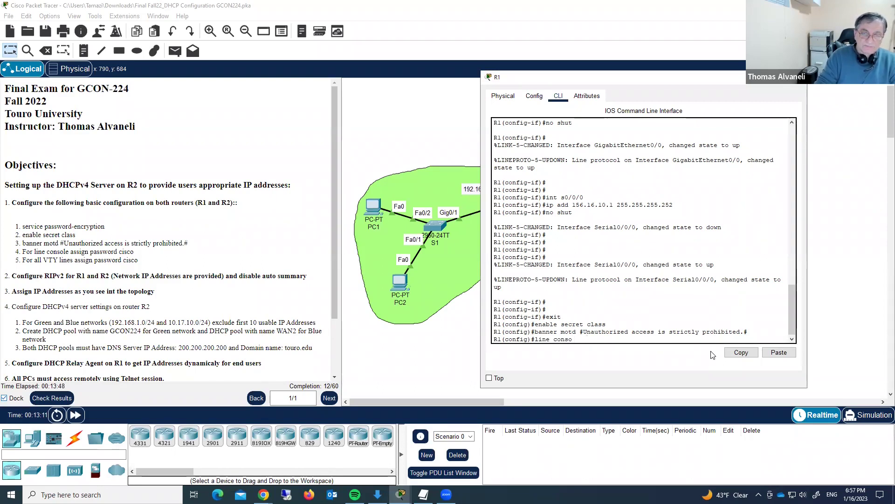
{"action": "type", "text": "le "}
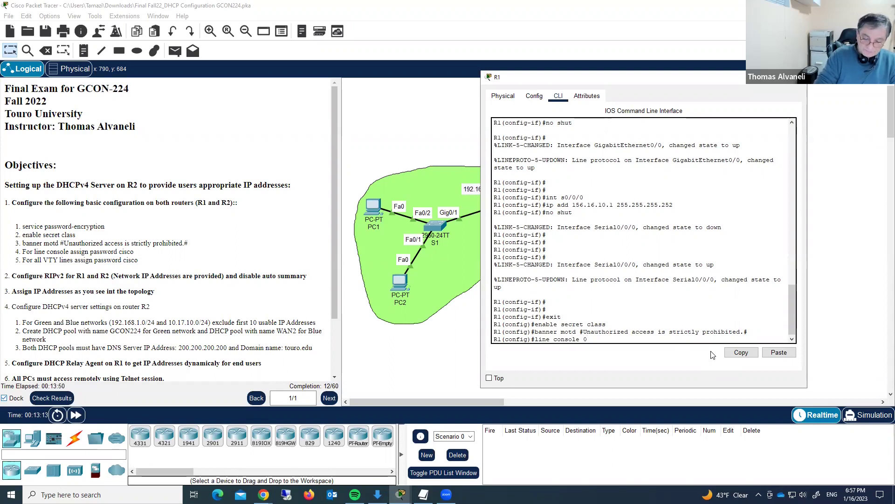
{"action": "type", "text": "0"}
{"action": "key", "text": "Return"}
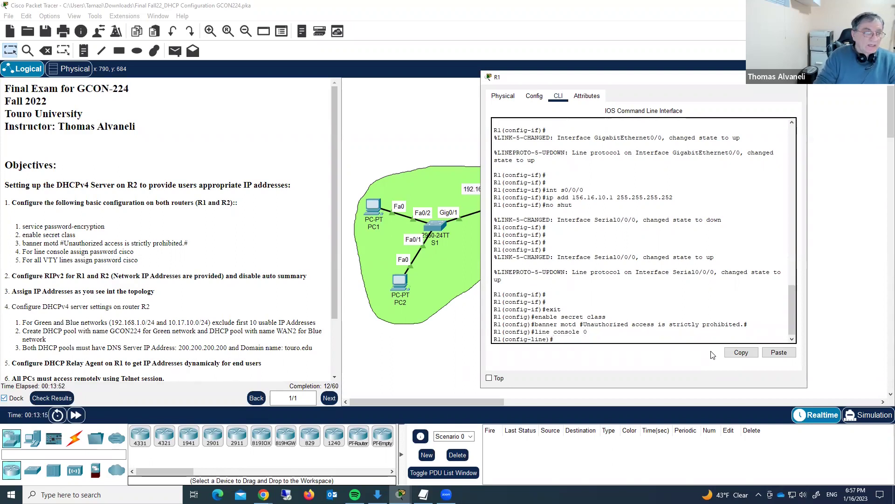
{"action": "type", "text": "p"}
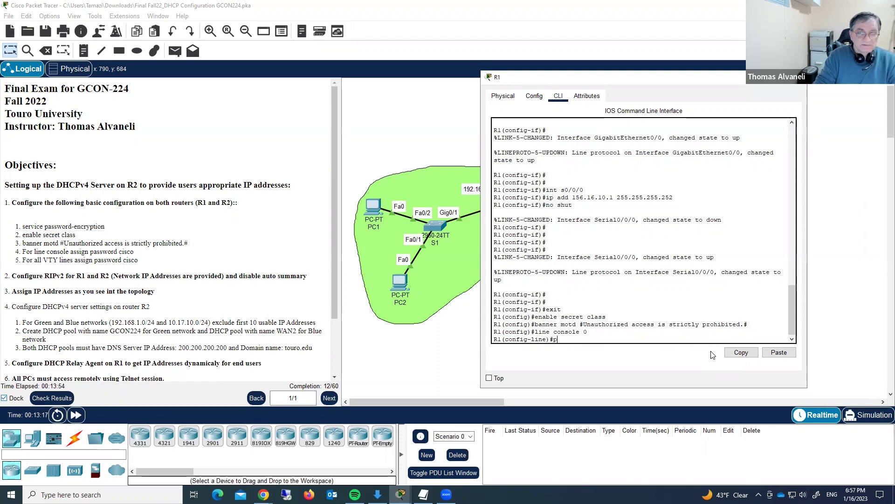
{"action": "type", "text": "ass cisco"}
{"action": "key", "text": "Return"}
{"action": "type", "text": "logi"}
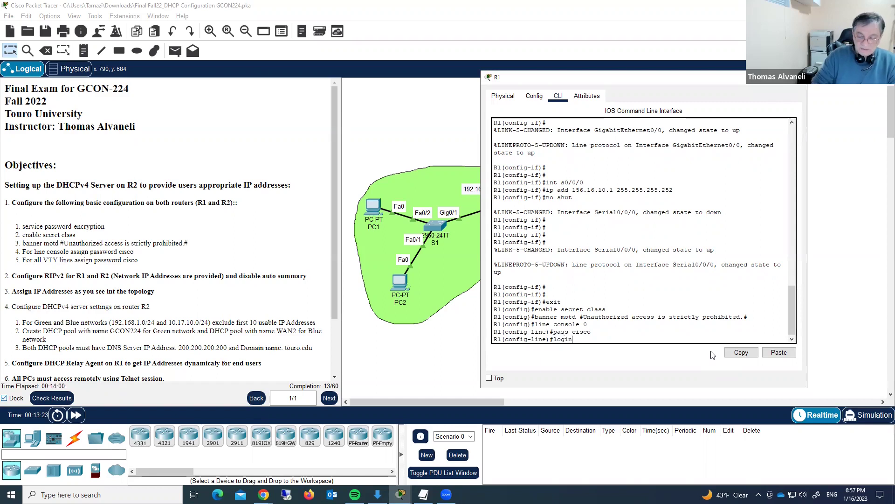
{"action": "type", "text": "n"}
{"action": "key", "text": "Return"}
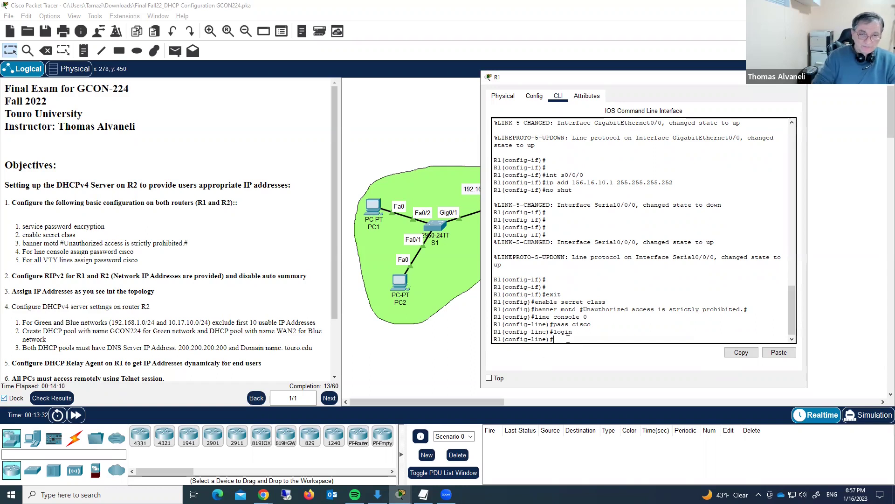
- Set a password on VTY lines 0 15 and require login
{"action": "type", "text": "line"}
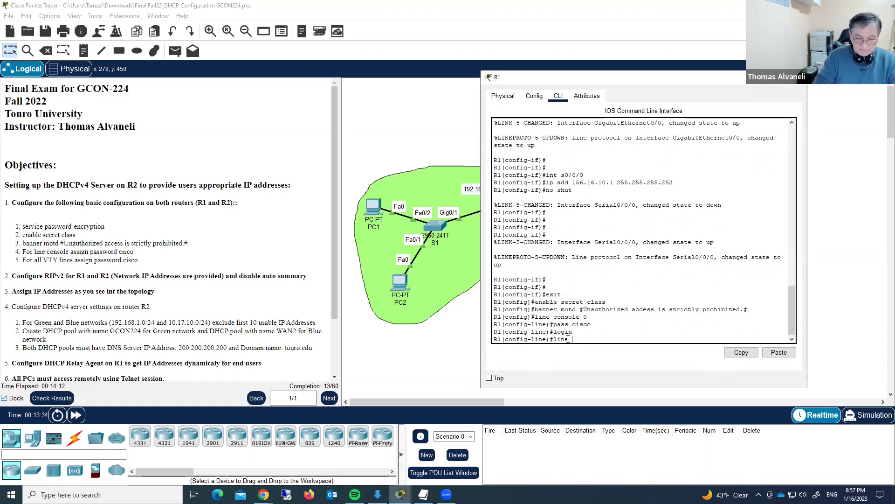
{"action": "type", "text": " vty 0 15"}
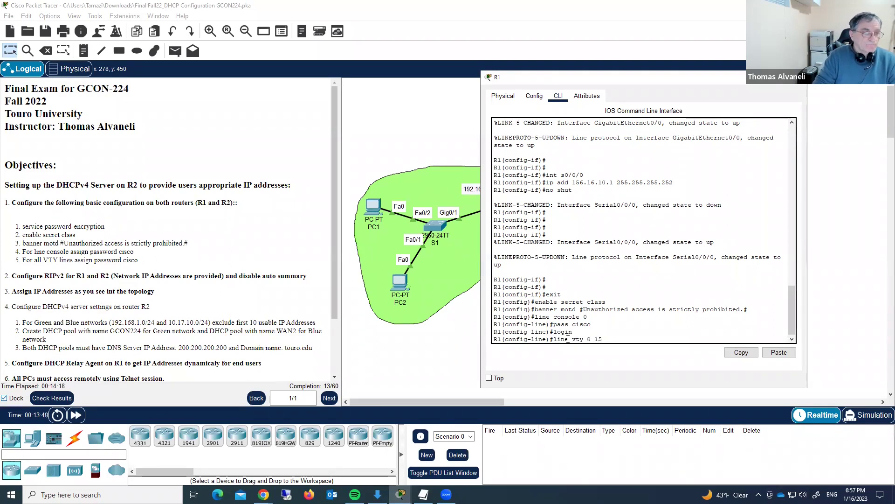
{"action": "key", "text": "Return"}
{"action": "type", "text": "p"}
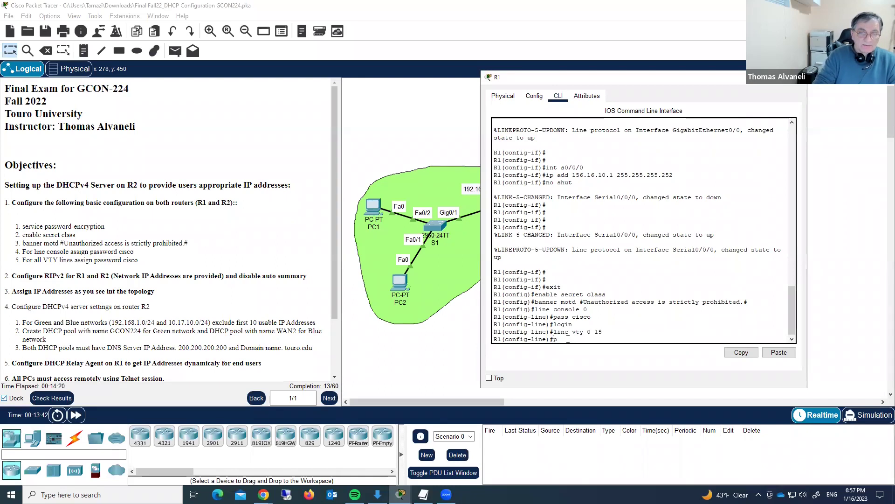
{"action": "type", "text": "ass cisco"}
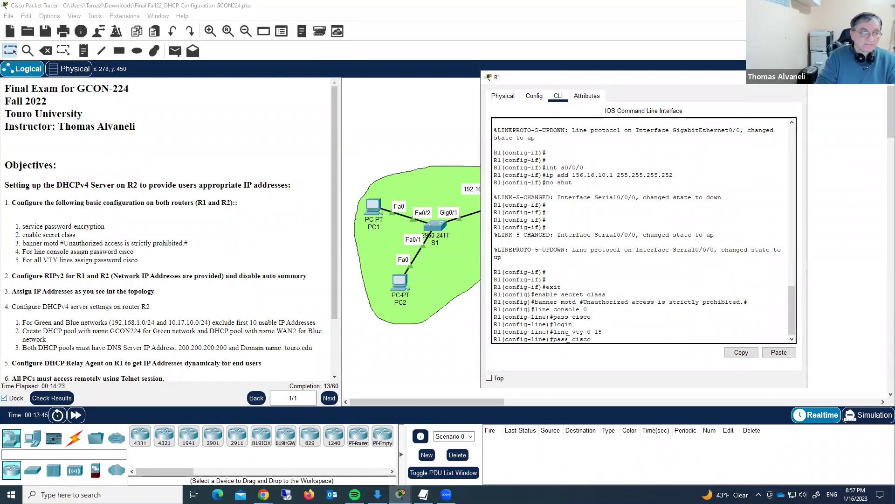
{"action": "key", "text": "Return"}
{"action": "type", "text": "login"}
{"action": "key", "text": "Return"}
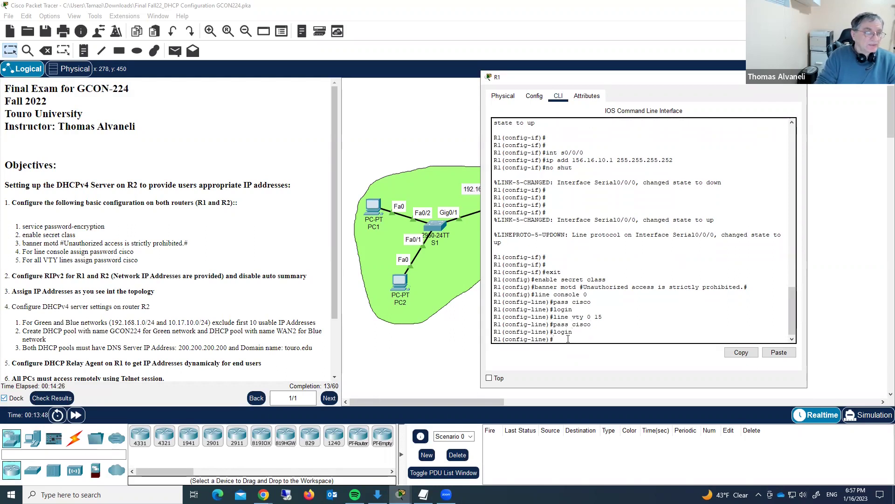
- Exit line configuration and display R1's full running configuration with do sho run
{"action": "type", "text": "exit"}
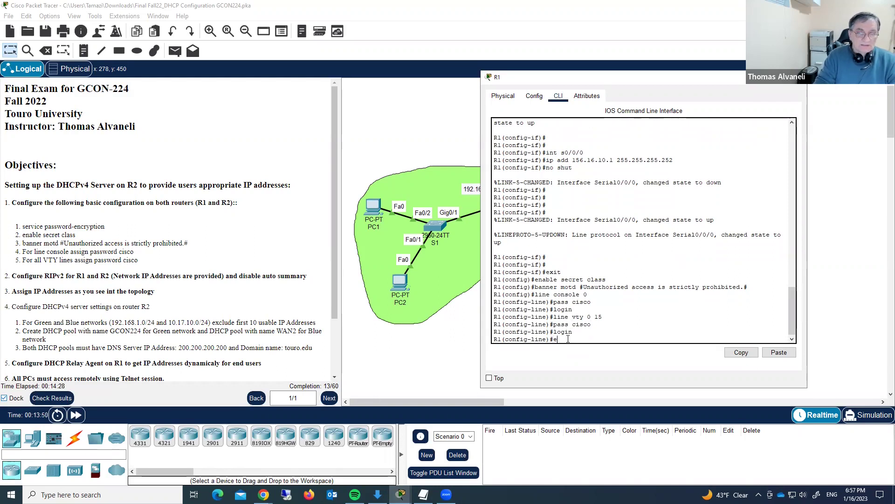
{"action": "key", "text": "Return"}
{"action": "type", "text": "do"}
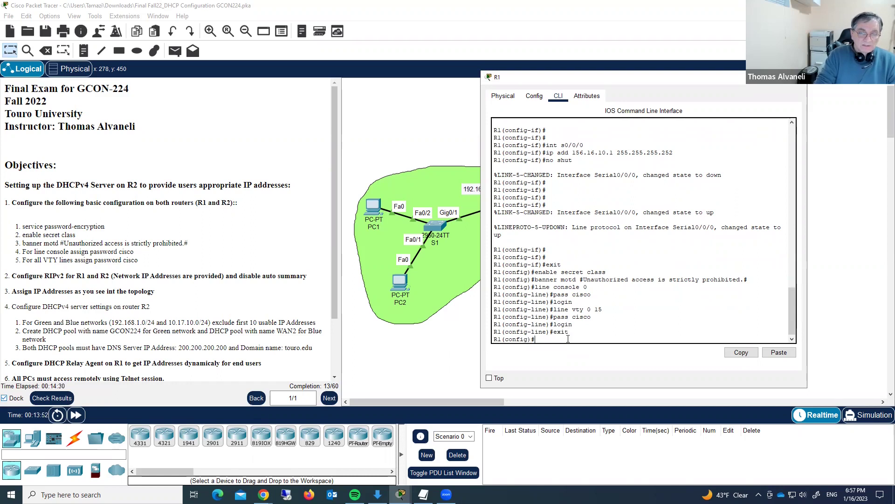
{"action": "type", "text": " sho"}
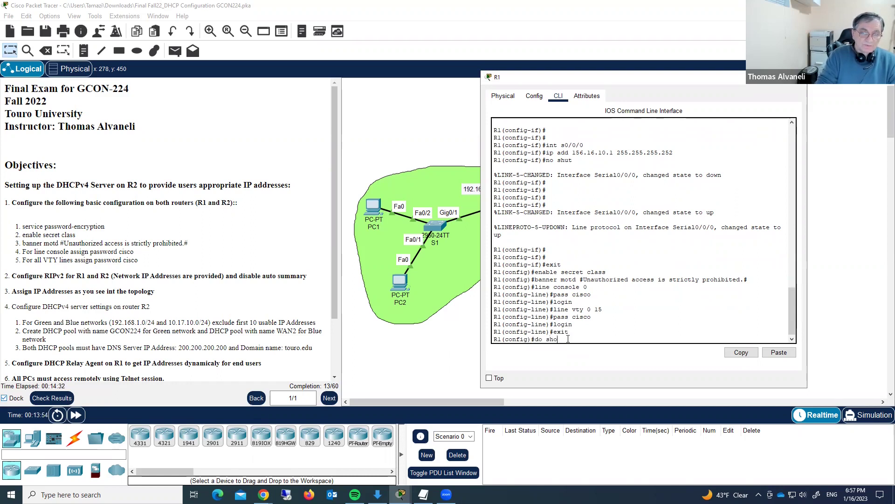
{"action": "type", "text": " run"}
{"action": "key", "text": "Return"}
{"action": "key", "text": "space"}
{"action": "key", "text": "space"}
{"action": "key", "text": "space"}
{"action": "key", "text": "space"}
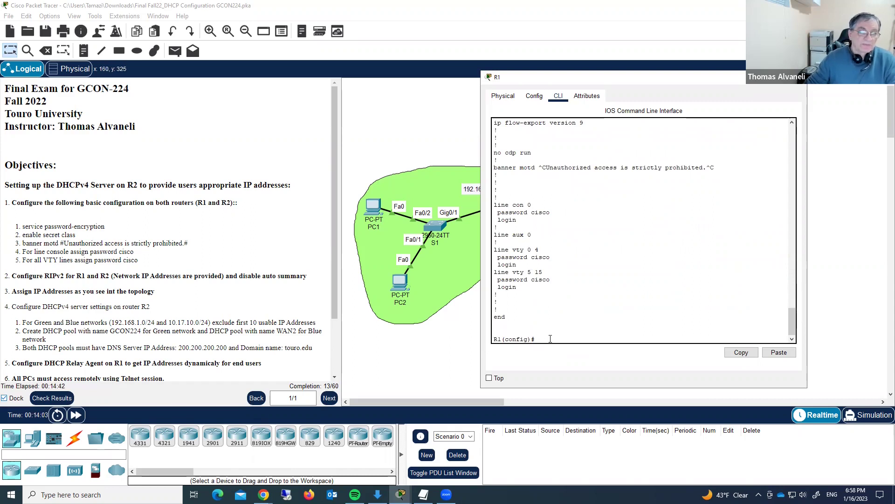
- Enable service password-encryption on R1
{"action": "type", "text": "ser"}
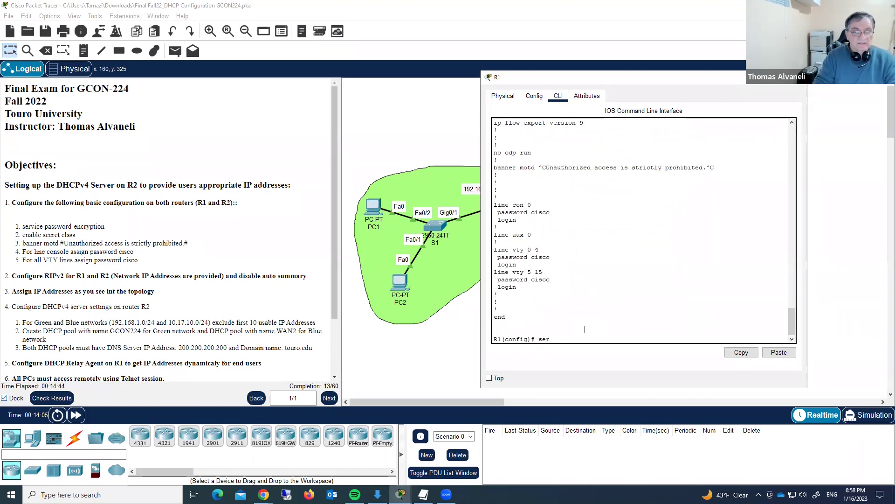
{"action": "type", "text": "vice pass"}
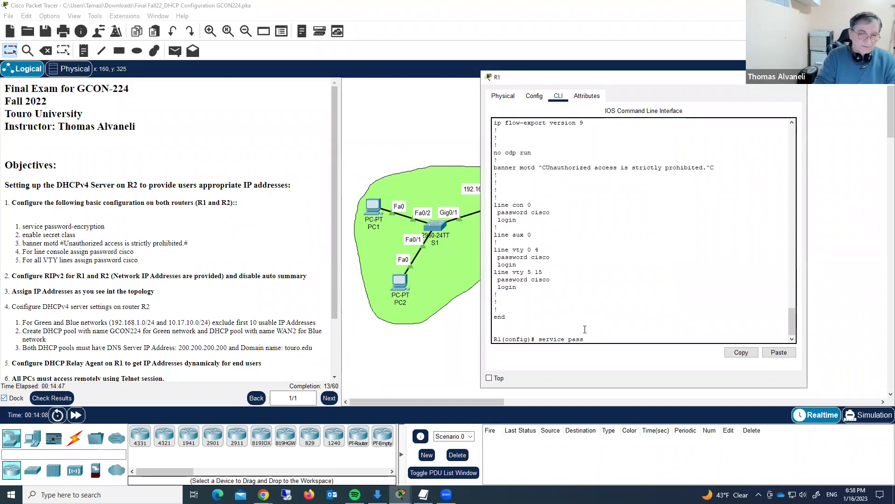
{"action": "key", "text": "Tab"}
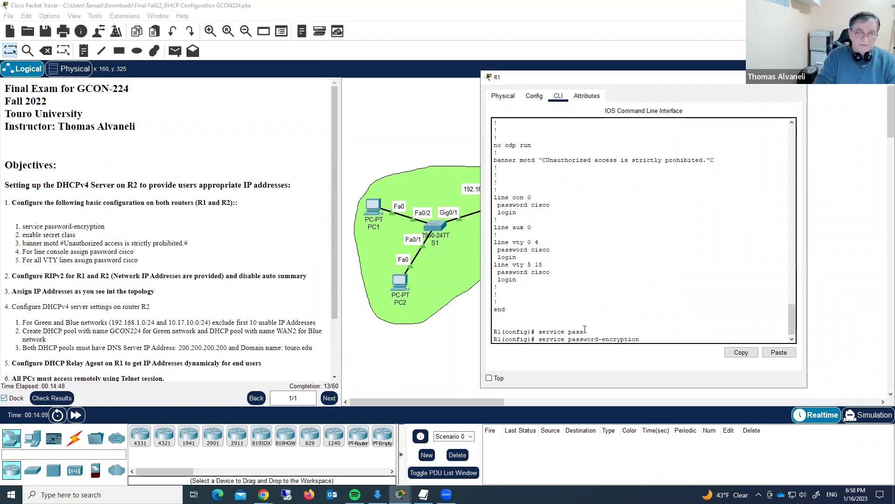
{"action": "key", "text": "Return"}
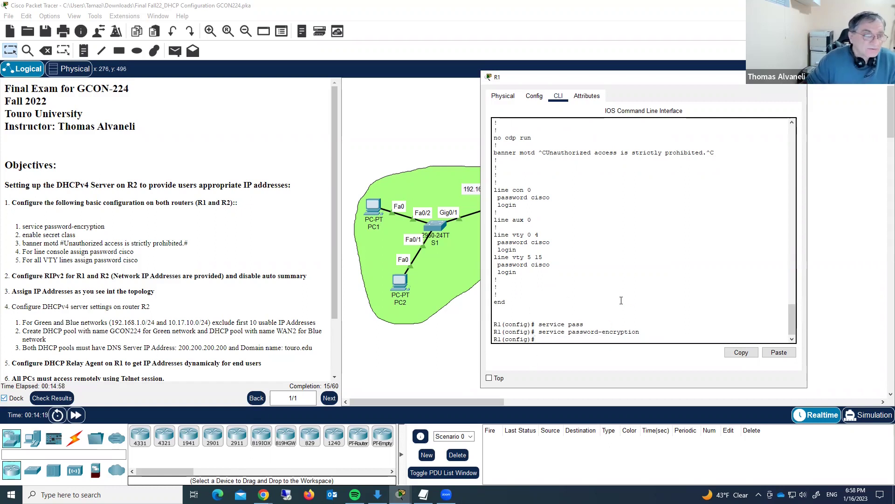
- Switch to R2's console and exit back to global configuration mode
{"action": "left_click", "coordinate": [799, 77]}
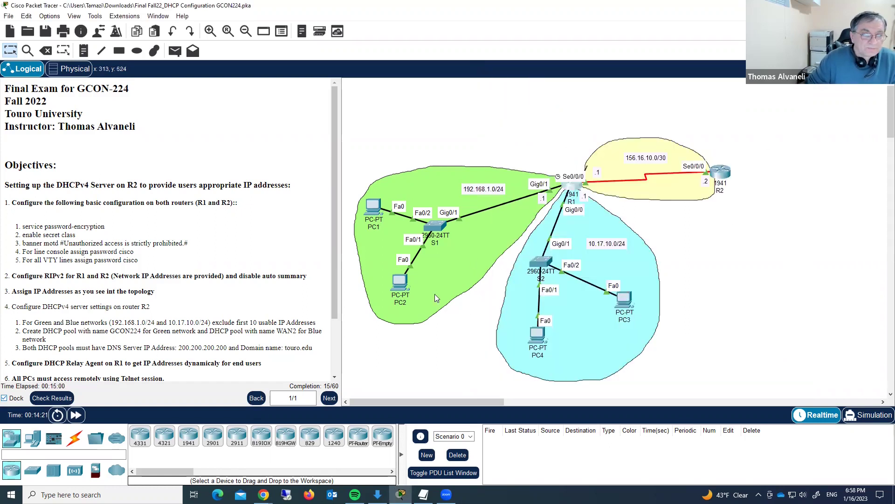
{"action": "left_click", "coordinate": [720, 181]}
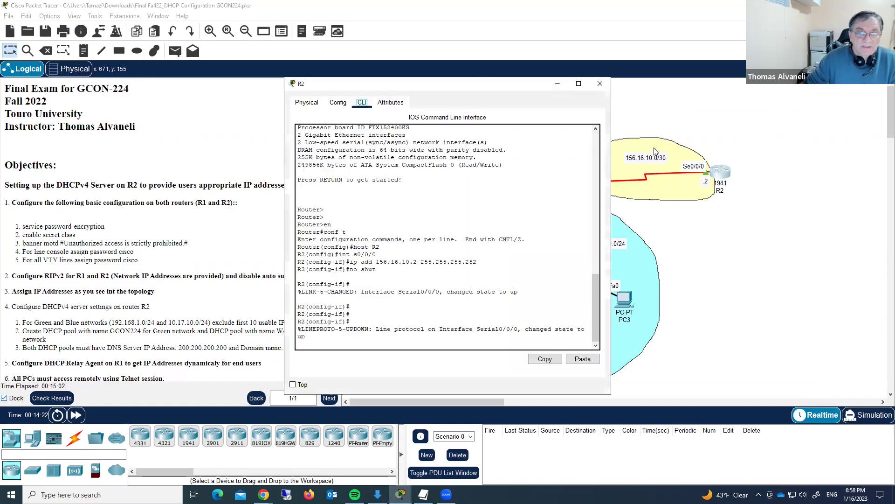
{"action": "left_click_drag", "start_coordinate": [469, 93], "coordinate": [703, 85]}
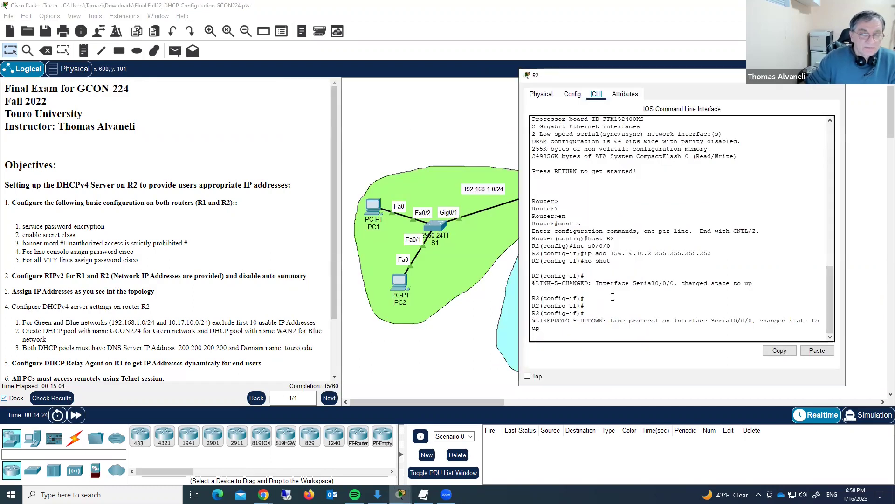
{"action": "left_click", "coordinate": [579, 327]}
{"action": "key", "text": "Return"}
{"action": "key", "text": "Return"}
{"action": "key", "text": "Return"}
{"action": "key", "text": "Return"}
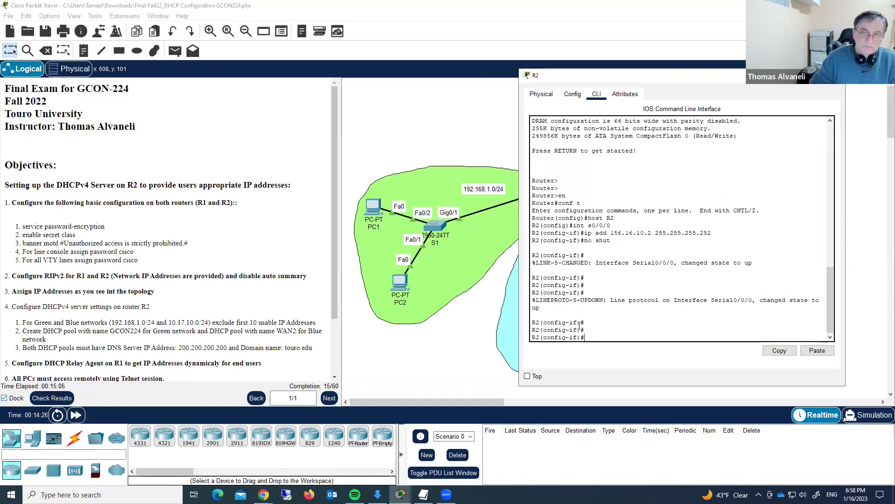
{"action": "type", "text": "exit"}
{"action": "key", "text": "Return"}
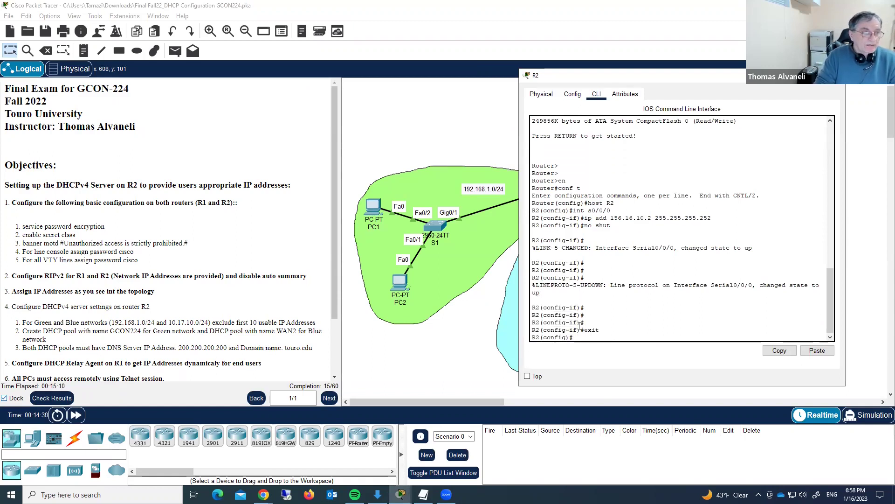
- Set R2's enable secret and enter the 'Unauthorized access is strictly prohibited.' MOTD banner
{"action": "type", "text": "enable"}
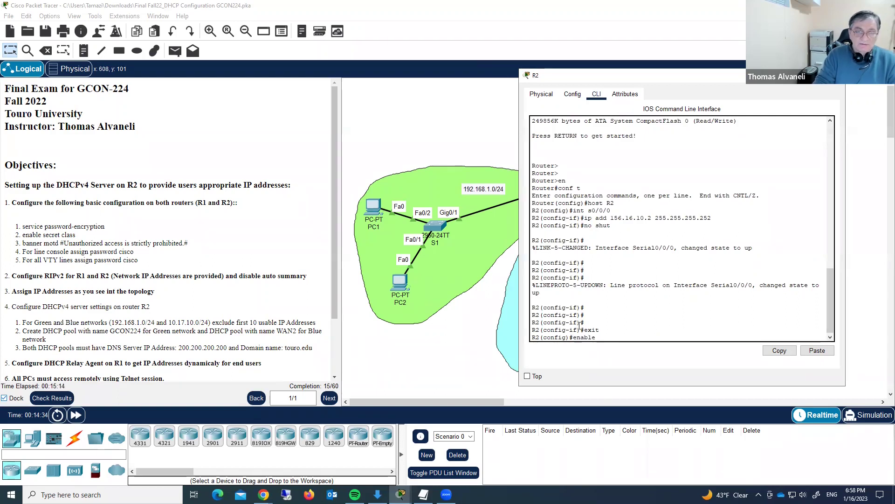
{"action": "type", "text": " secret"}
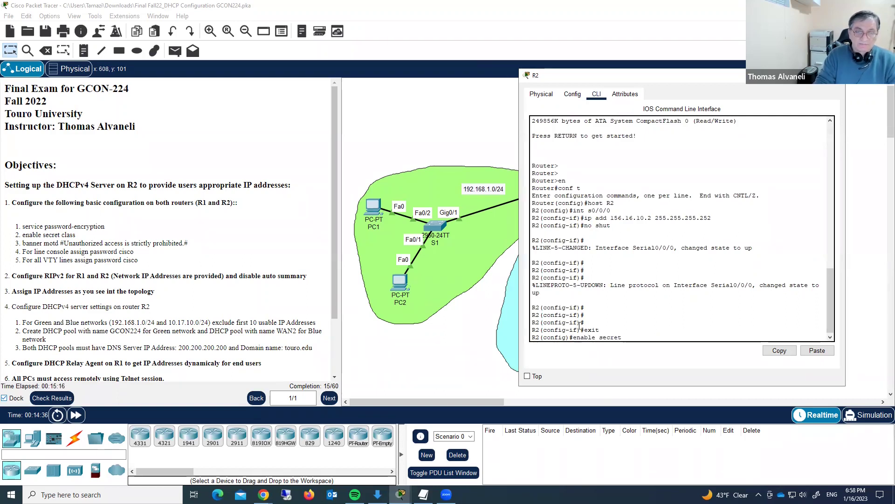
{"action": "type", "text": " class"}
{"action": "key", "text": "Return"}
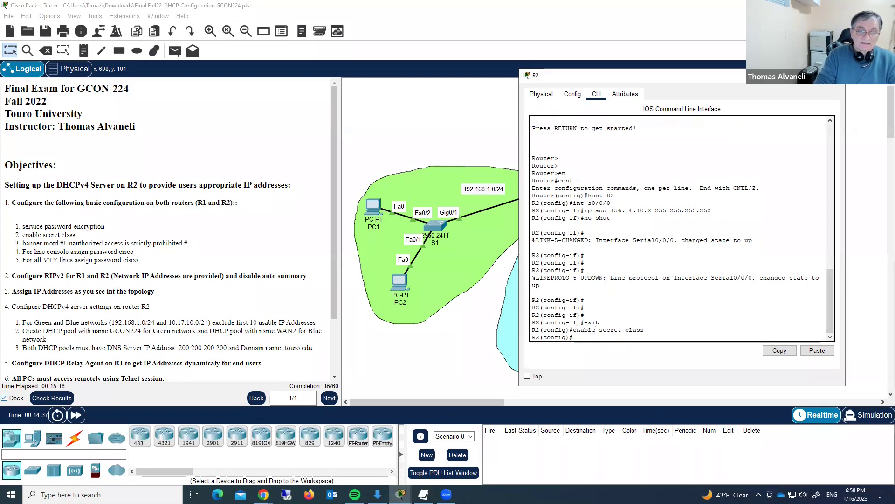
{"action": "type", "text": "ba"}
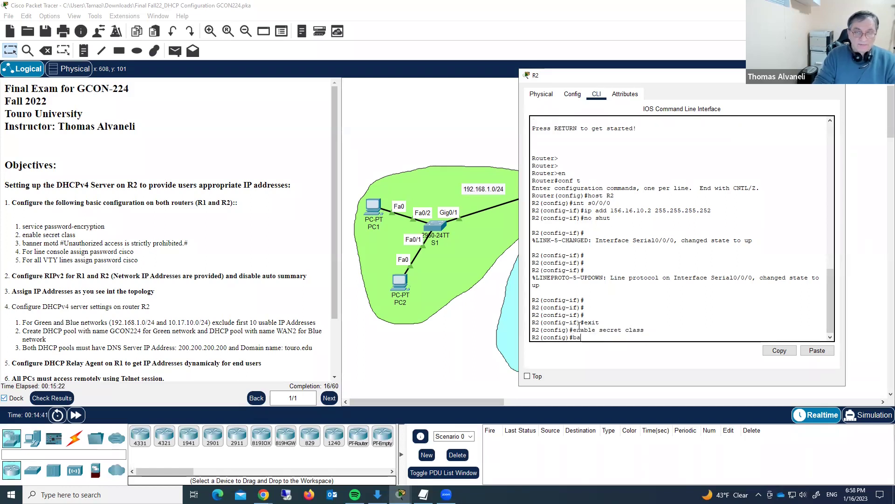
{"action": "type", "text": "nner mo"}
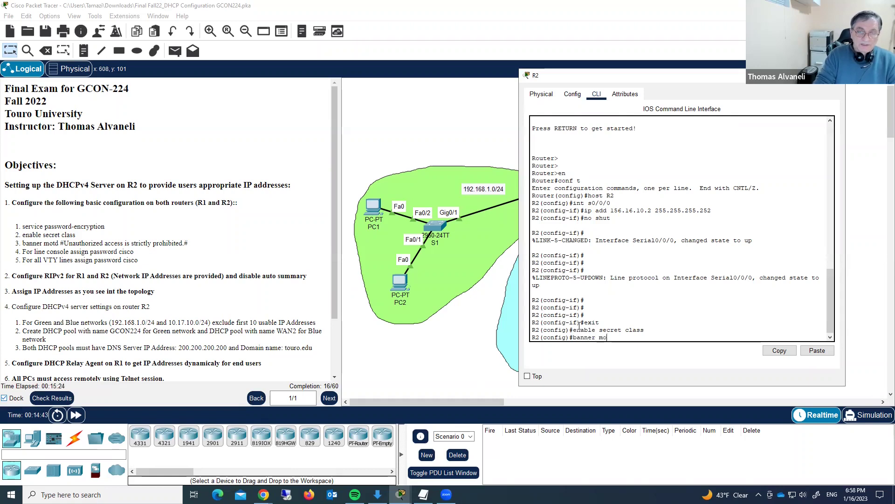
{"action": "type", "text": "td #Unauthorized access"}
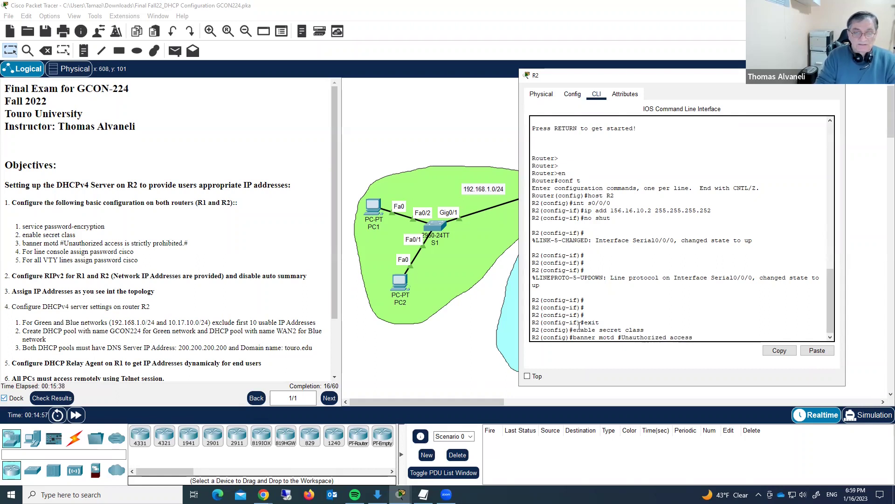
{"action": "type", "text": " is strictly prohibited.#"}
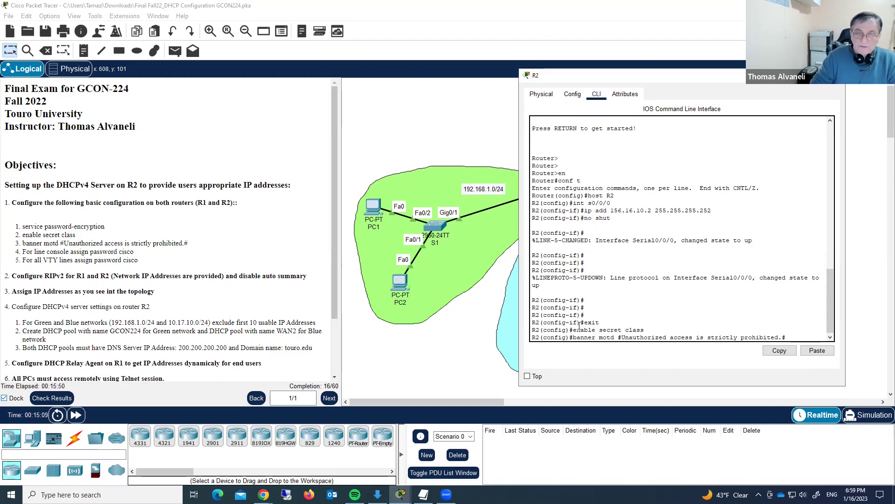
{"action": "key", "text": "Return"}
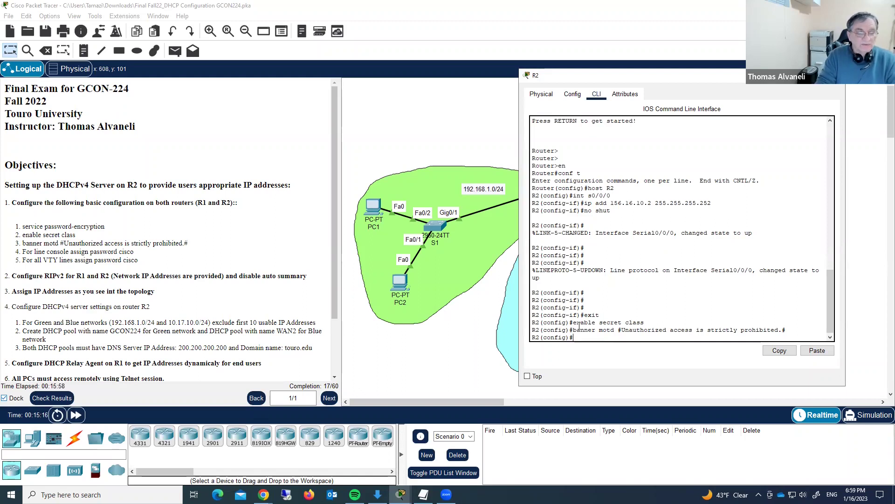
{"action": "type", "text": "line co"}
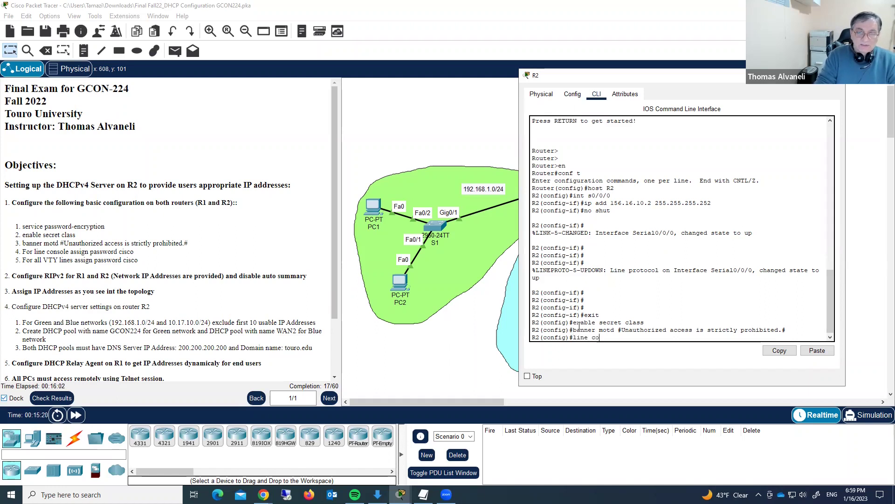
{"action": "type", "text": "nsole 0"}
{"action": "key", "text": "Return"}
{"action": "type", "text": "pass cisco"}
{"action": "key", "text": "Return"}
{"action": "type", "text": "line"}
{"action": "type", "text": " vty"}
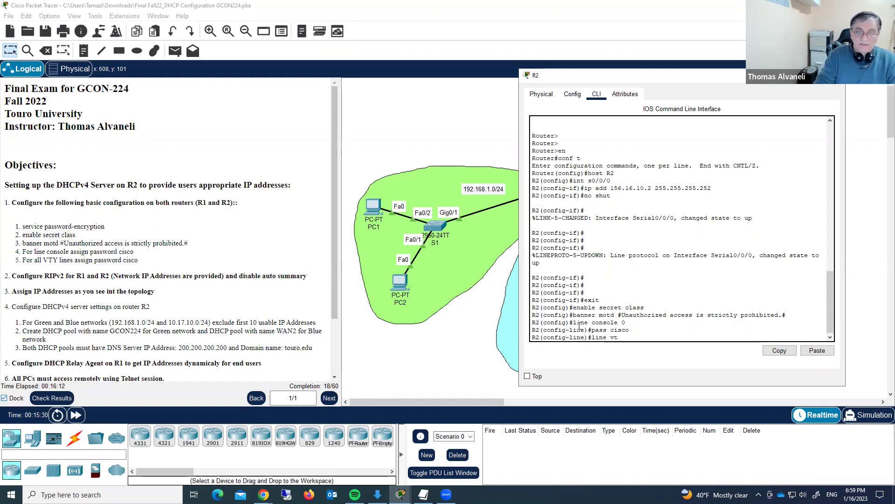
{"action": "key", "text": "BackSpace"}
{"action": "key", "text": "BackSpace"}
{"action": "key", "text": "BackSpace"}
{"action": "key", "text": "BackSpace"}
{"action": "key", "text": "BackSpace"}
{"action": "key", "text": "BackSpace"}
{"action": "key", "text": "BackSpace"}
{"action": "key", "text": "BackSpace"}
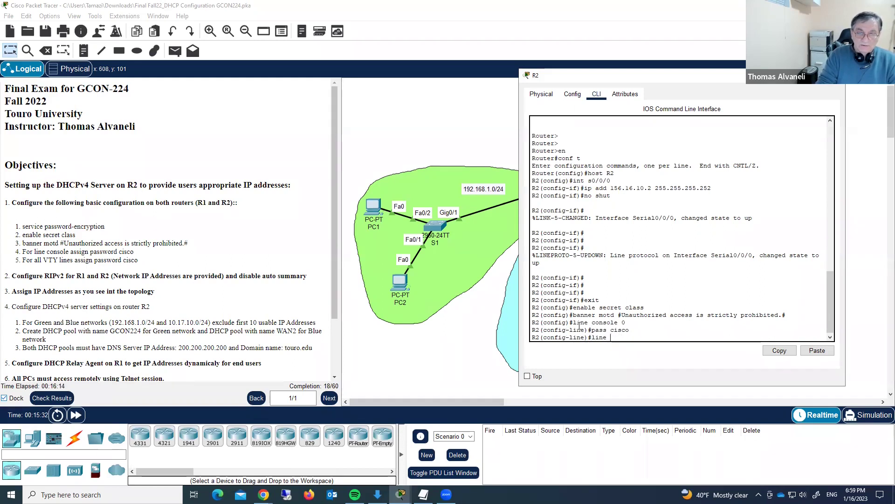
{"action": "type", "text": "login"}
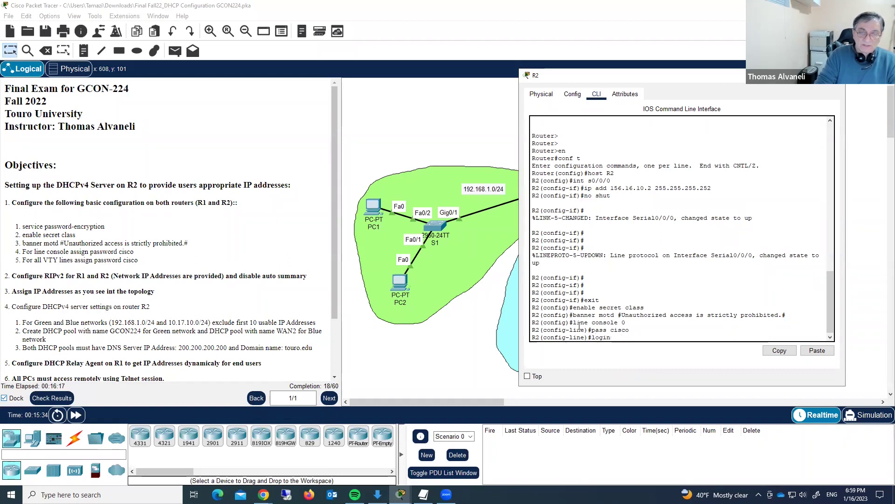
{"action": "key", "text": "Return"}
- Set VTY lines 0–15 password 'cisco' with login, then enter service password-encryption
{"action": "type", "text": "line vty"}
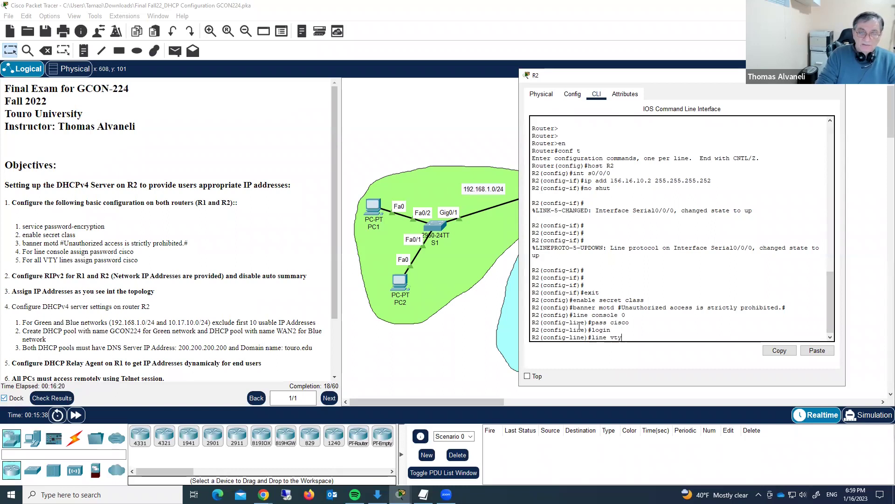
{"action": "type", "text": " 0 15"}
{"action": "key", "text": "Return"}
{"action": "type", "text": "pass cisco"}
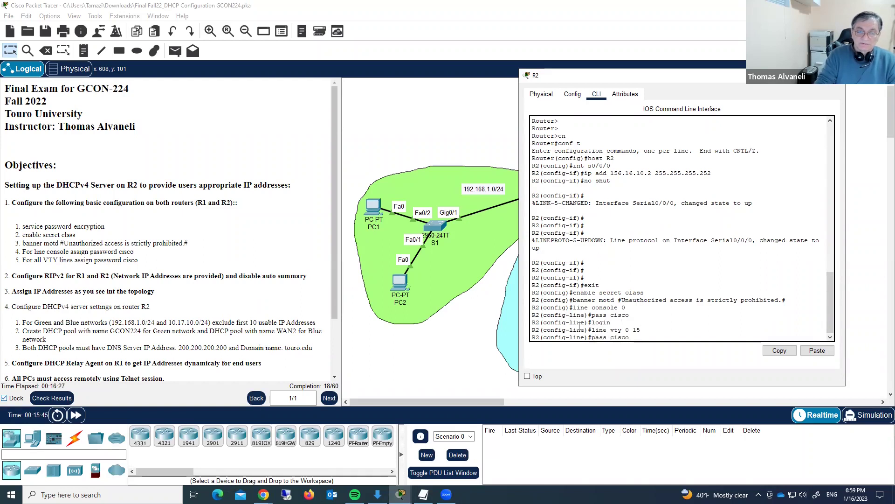
{"action": "key", "text": "Return"}
{"action": "type", "text": "logint"}
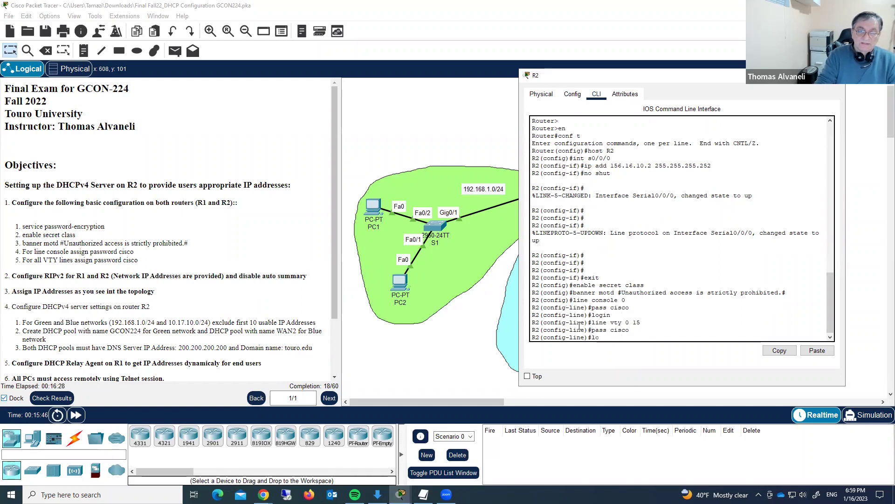
{"action": "key", "text": "Return"}
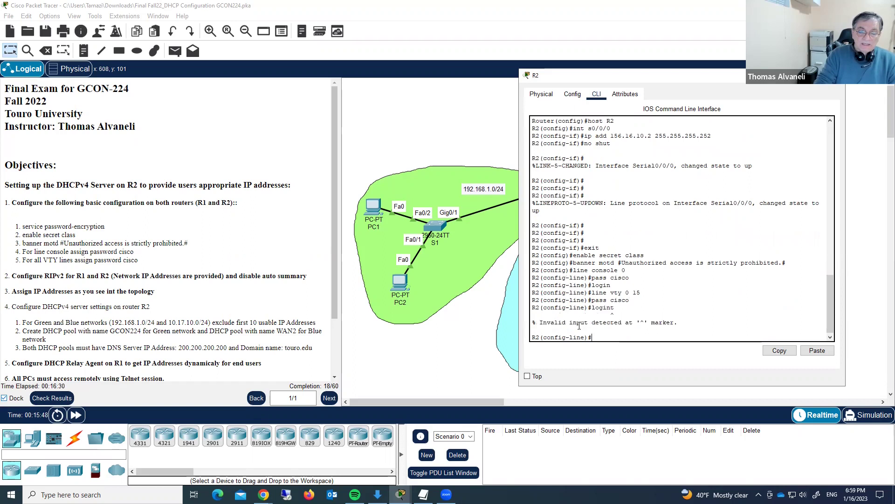
{"action": "type", "text": "login"}
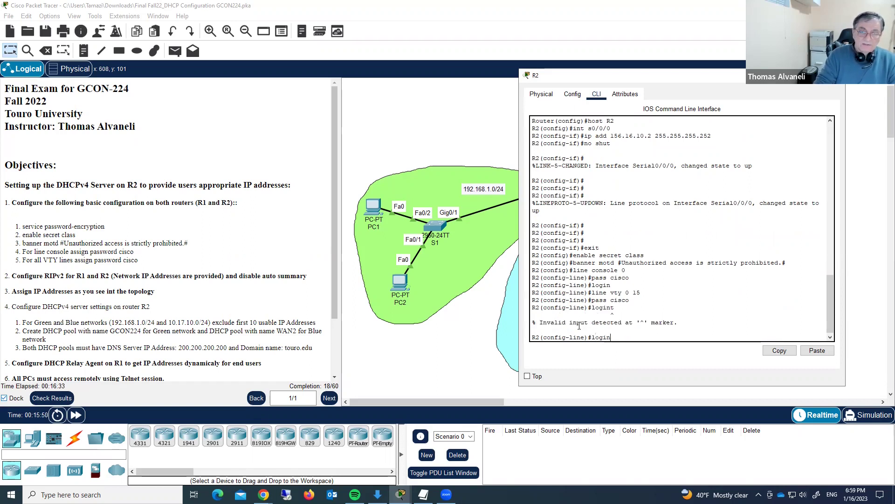
{"action": "key", "text": "Return"}
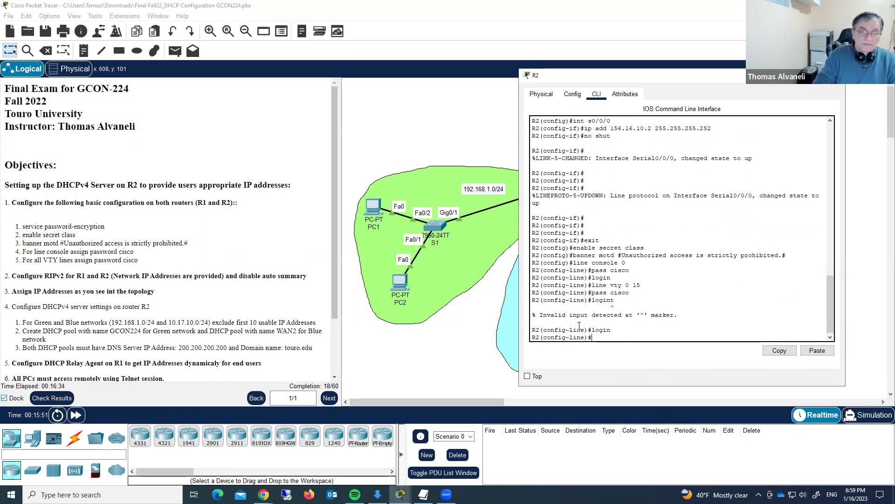
{"action": "type", "text": "exit"}
{"action": "key", "text": "Return"}
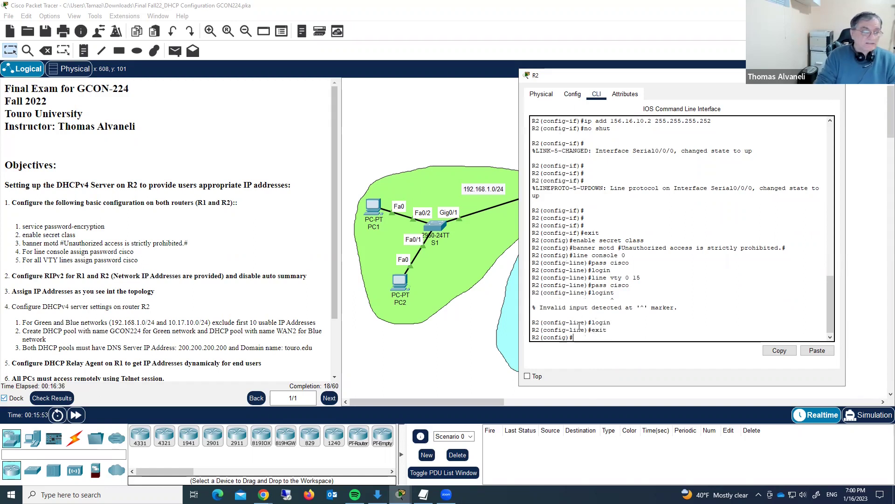
{"action": "type", "text": "s"}
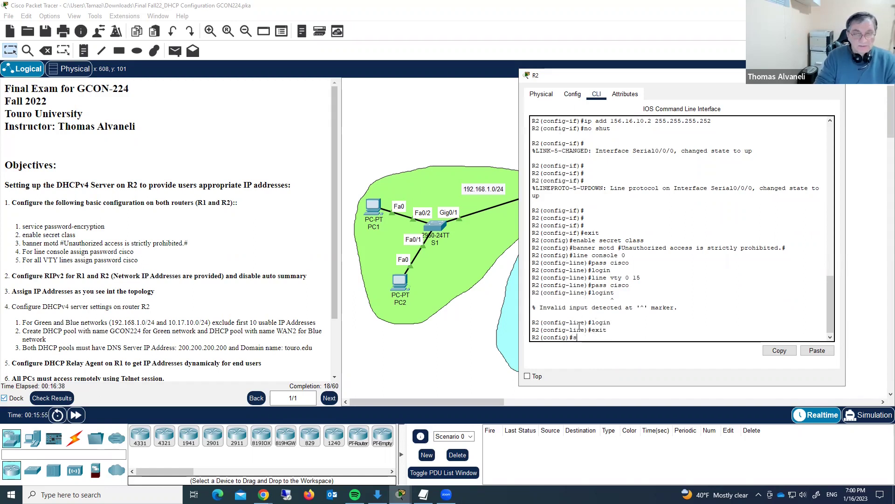
{"action": "type", "text": "ervice pass"}
{"action": "key", "text": "Tab"}
- Encrypt R2's passwords and verify them in the running config, then switch to R1's CLI
{"action": "key", "text": "Return"}
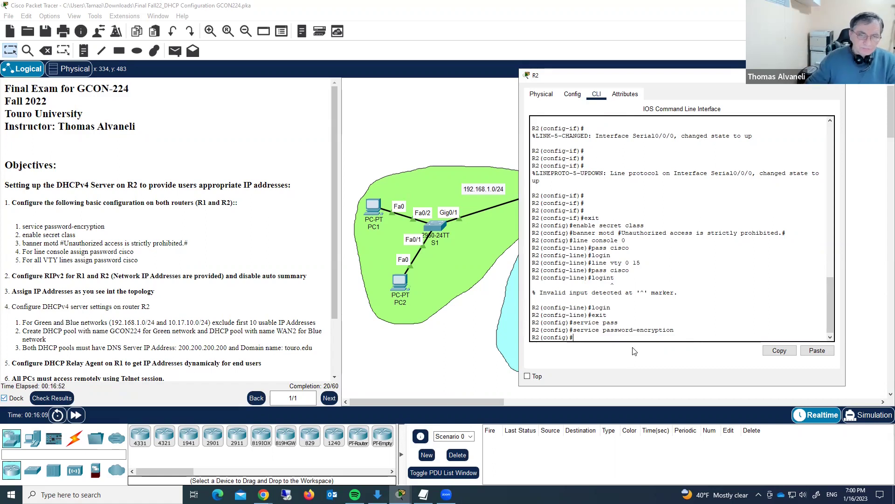
{"action": "type", "text": "sho run"}
{"action": "key", "text": "Return"}
{"action": "key", "text": "space"}
{"action": "key", "text": "space"}
{"action": "key", "text": "space"}
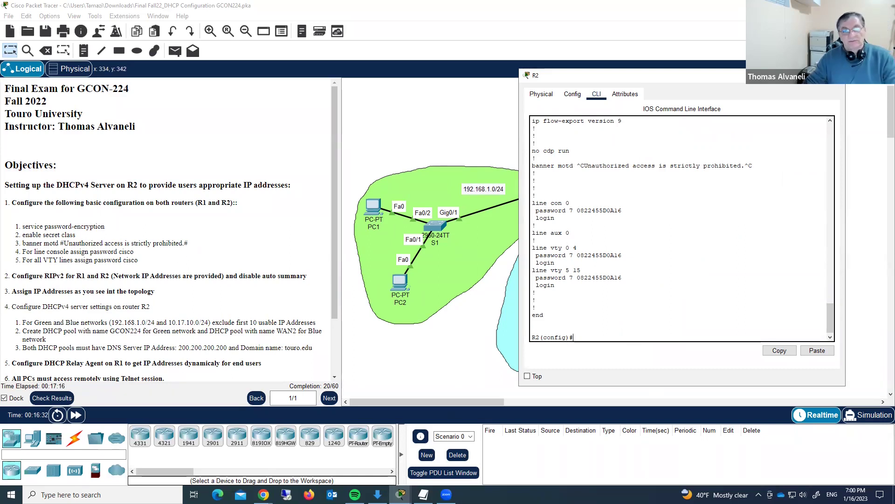
{"action": "left_click", "coordinate": [838, 75]}
{"action": "left_click", "coordinate": [578, 196]}
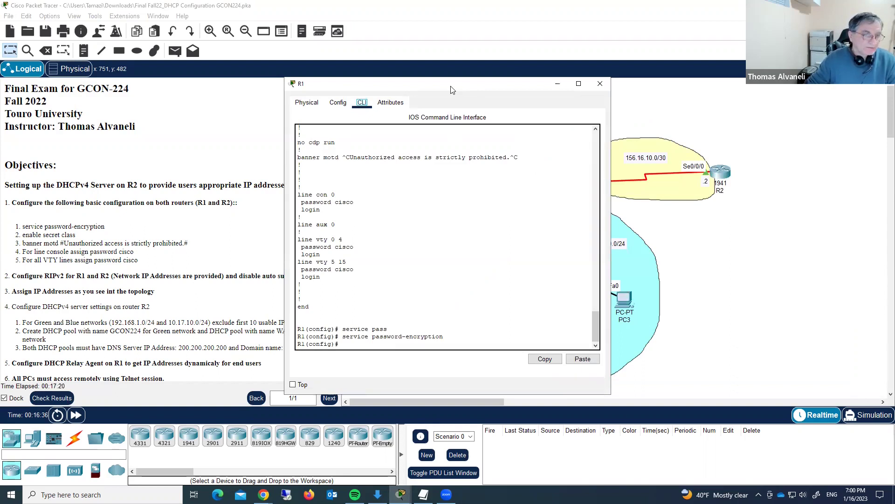
- On R1, start router rip with version 2 and no auto-summary
{"action": "left_click_drag", "start_coordinate": [451, 90], "coordinate": [529, 83]}
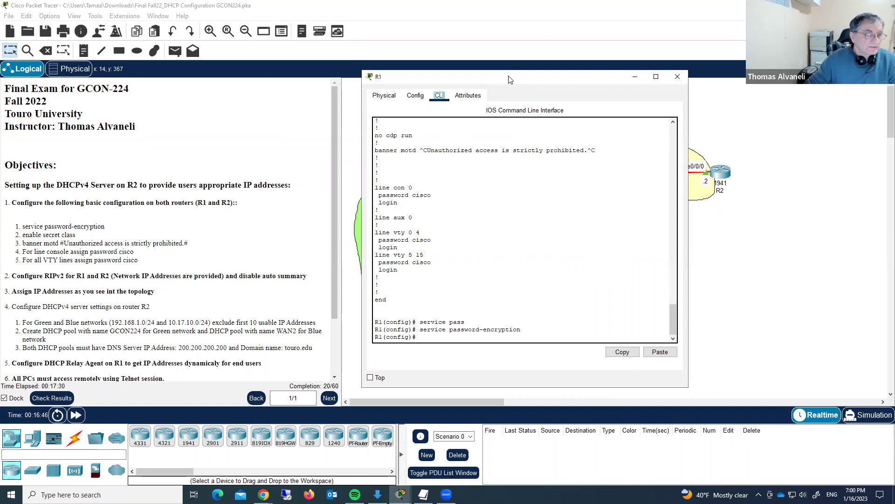
{"action": "left_click_drag", "start_coordinate": [509, 79], "coordinate": [313, 83]}
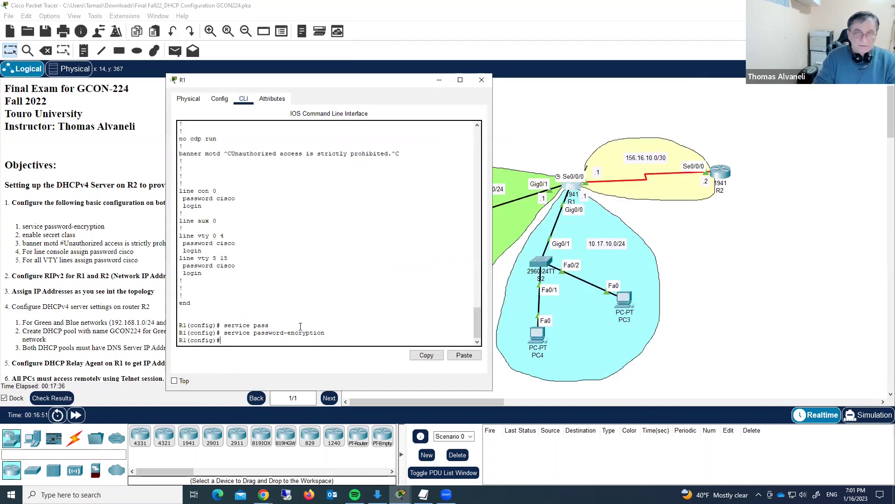
{"action": "type", "text": "outer rip"}
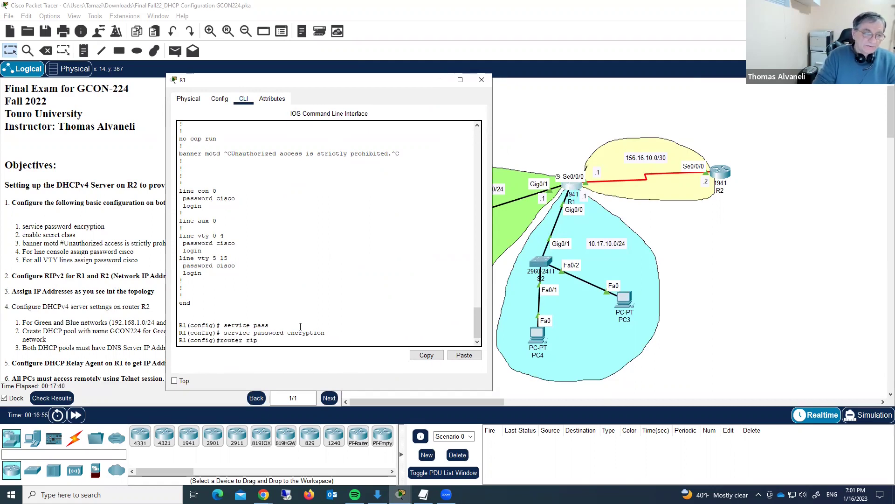
{"action": "key", "text": "Return"}
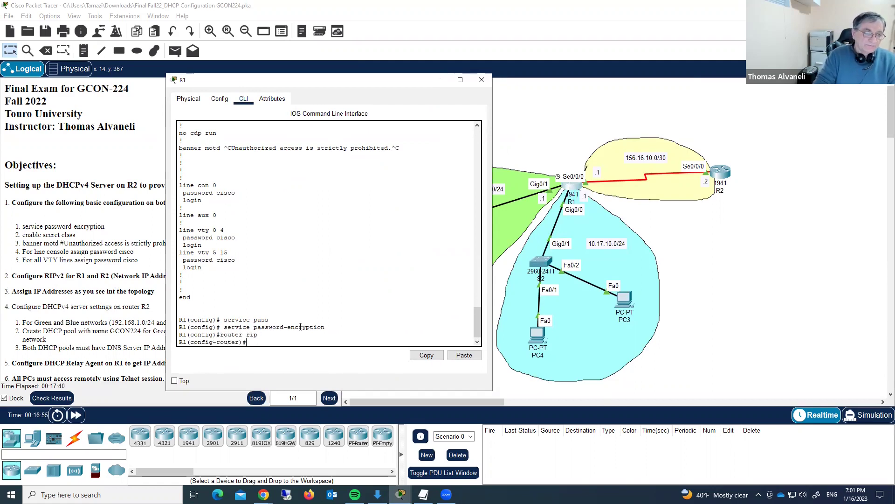
{"action": "type", "text": "versi"}
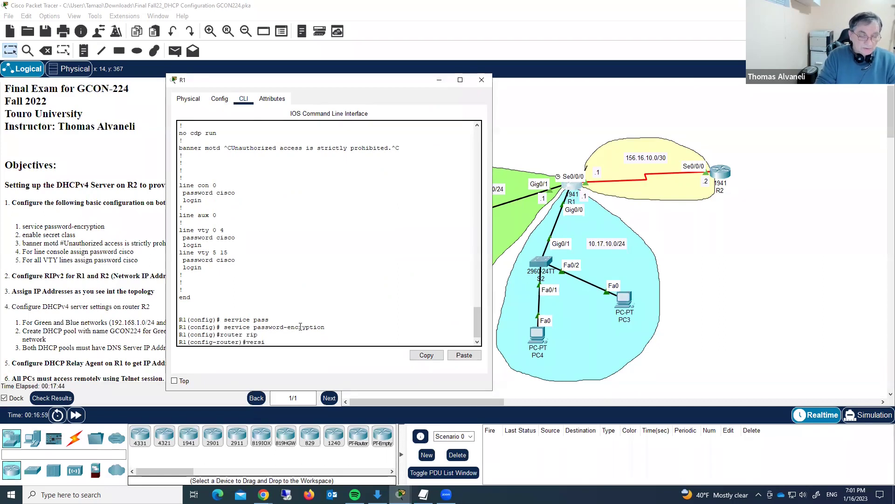
{"action": "type", "text": " 2"}
{"action": "key", "text": "Return"}
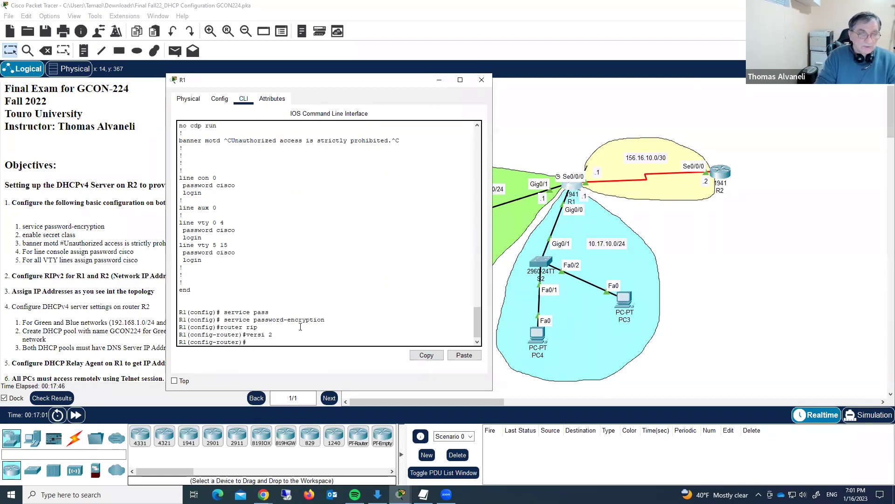
{"action": "type", "text": "no auto"}
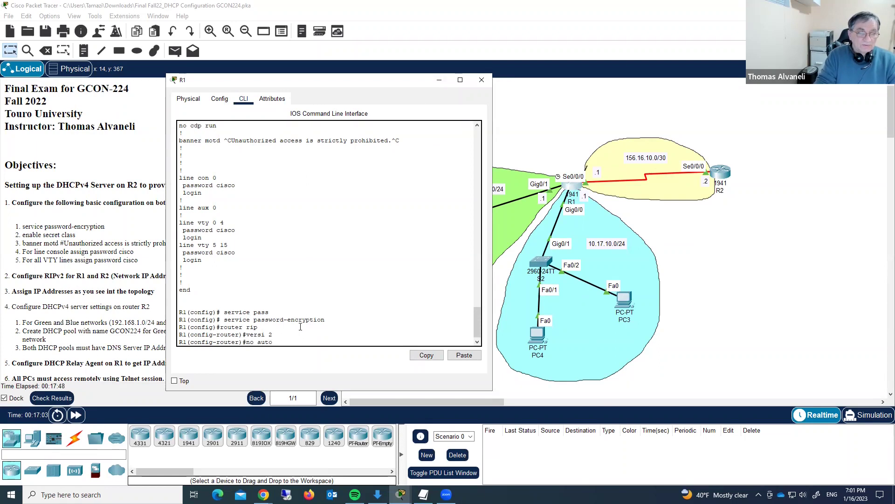
{"action": "key", "text": "Tab"}
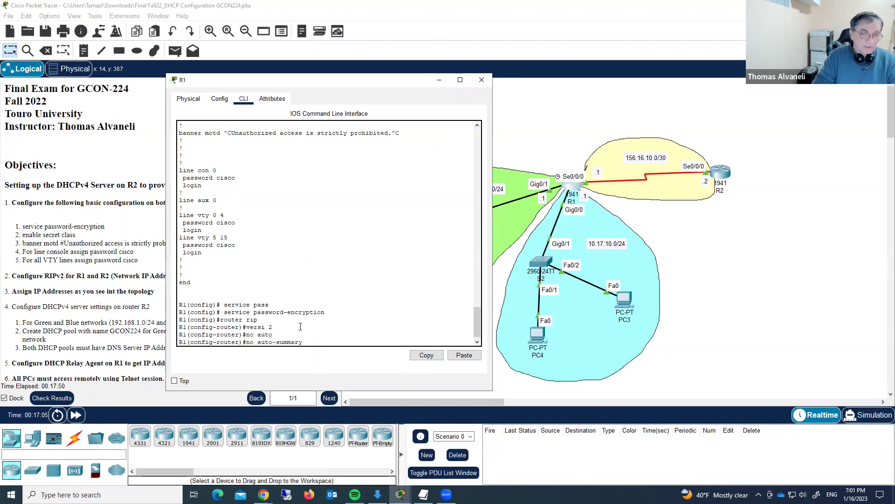
{"action": "key", "text": "Return"}
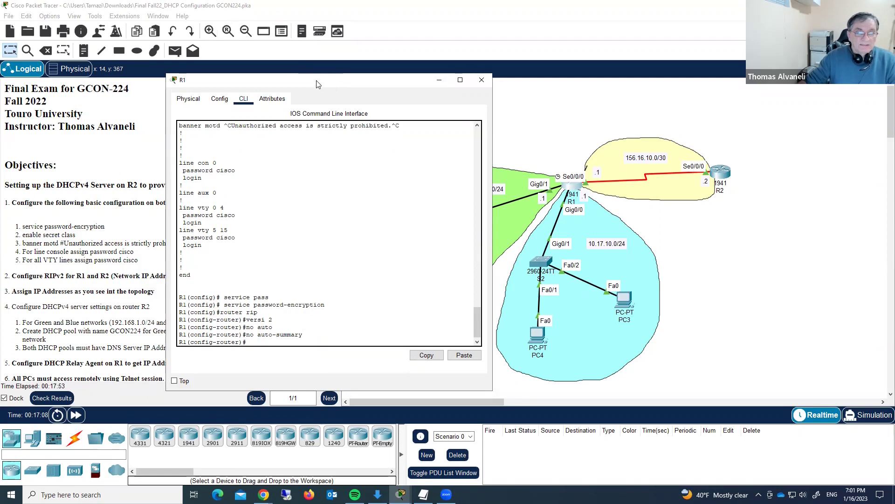
- Advertise networks 192.168.1.0, 10.17.10.0 and 156.16.10.0 in R1's RIP
{"action": "left_click_drag", "start_coordinate": [316, 83], "coordinate": [276, 59]}
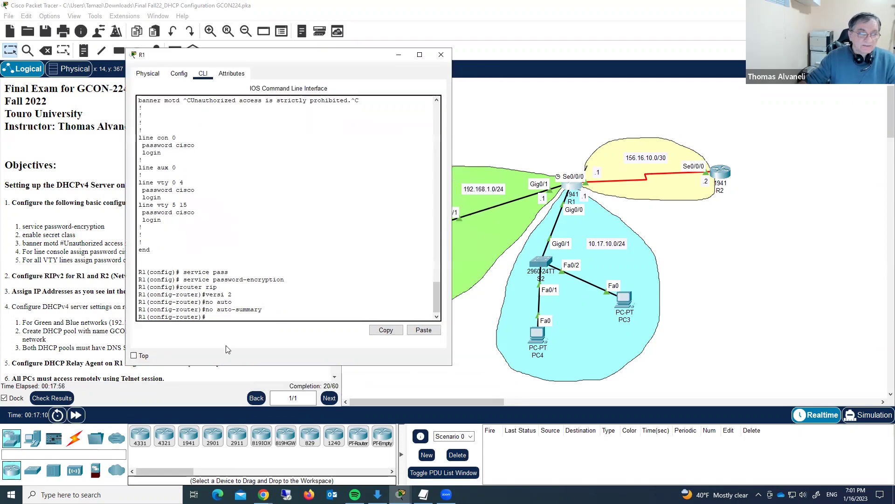
{"action": "type", "text": "et"}
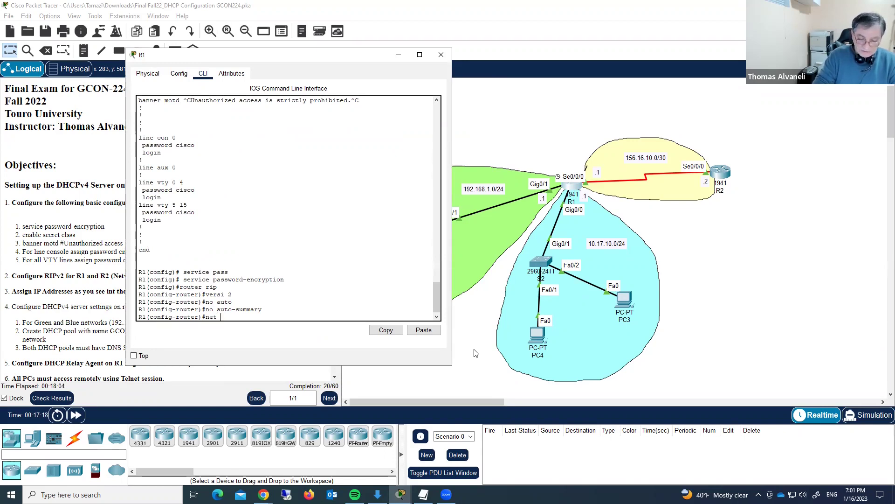
{"action": "type", "text": "192.168.1."}
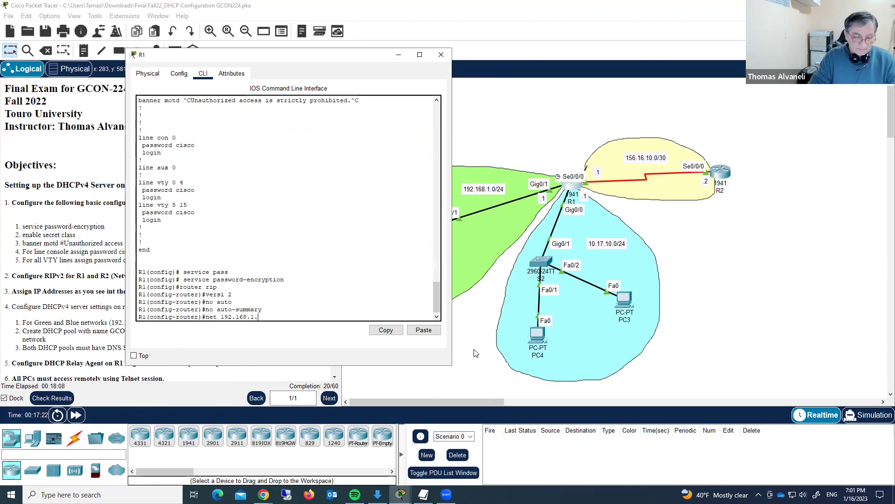
{"action": "type", "text": "0"}
{"action": "key", "text": "Return"}
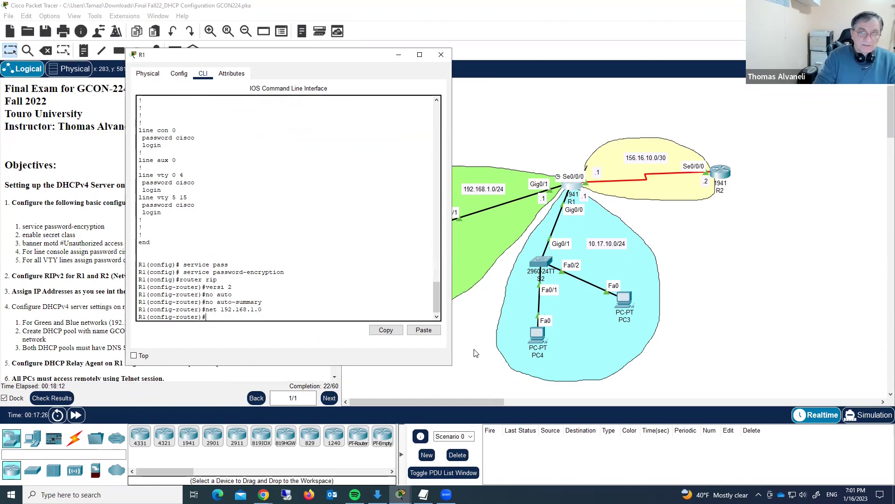
{"action": "type", "text": "net"}
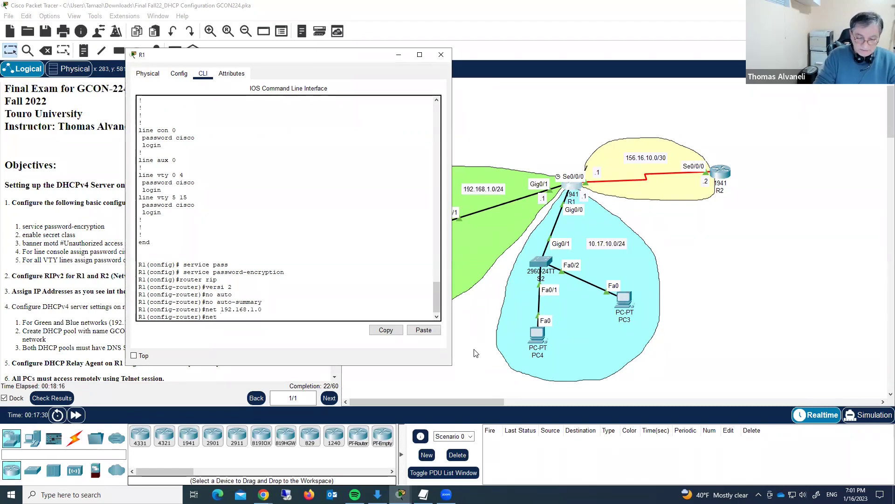
{"action": "type", "text": " 10.17.10.0"}
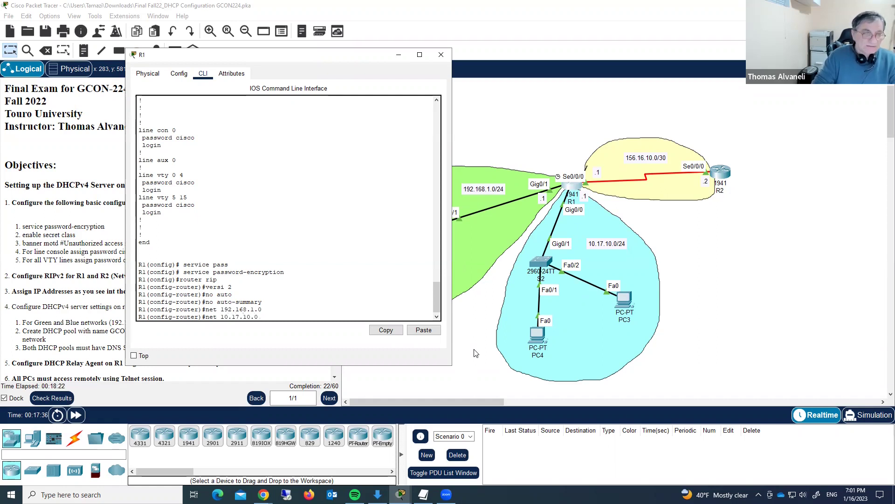
{"action": "key", "text": "Return"}
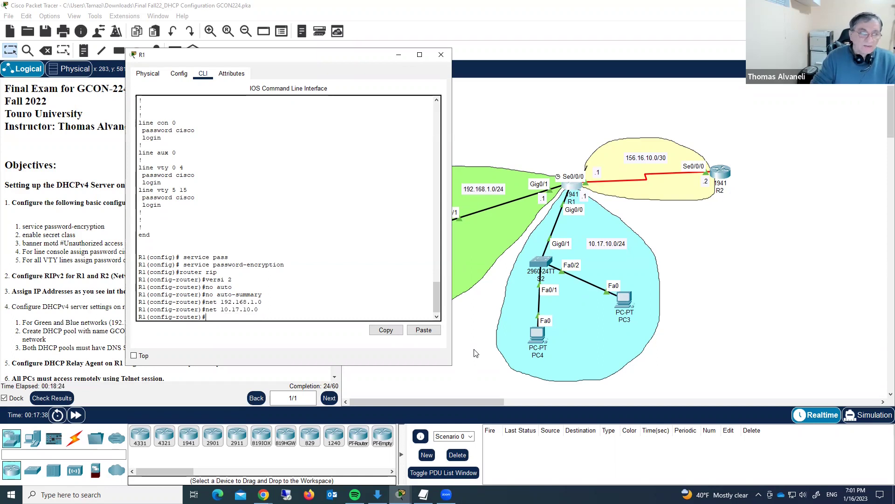
{"action": "type", "text": "net 156"}
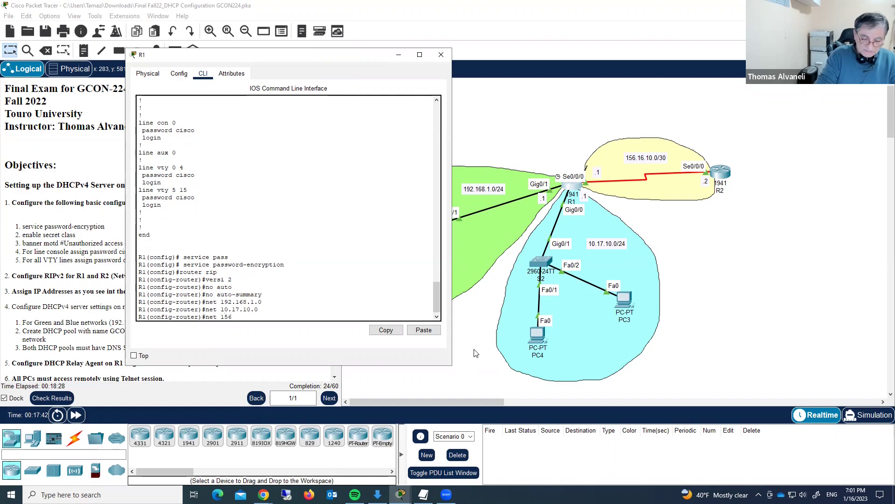
{"action": "type", "text": ".16.10"}
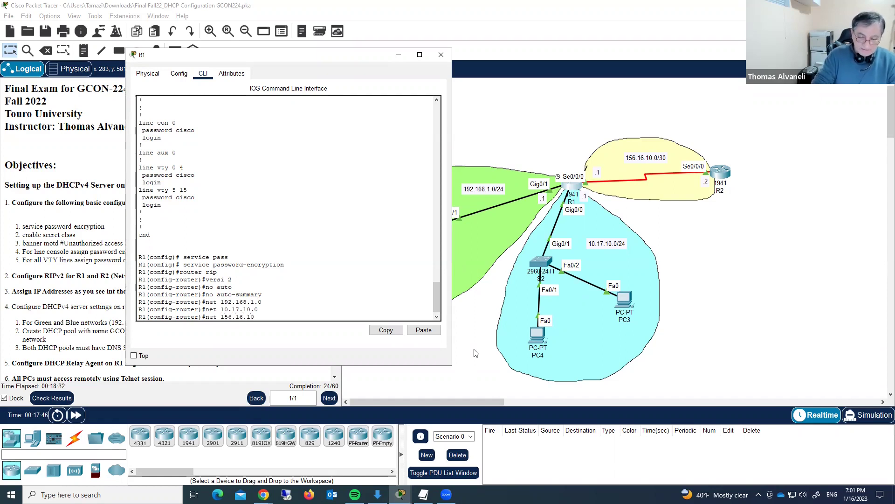
{"action": "type", "text": ".0"}
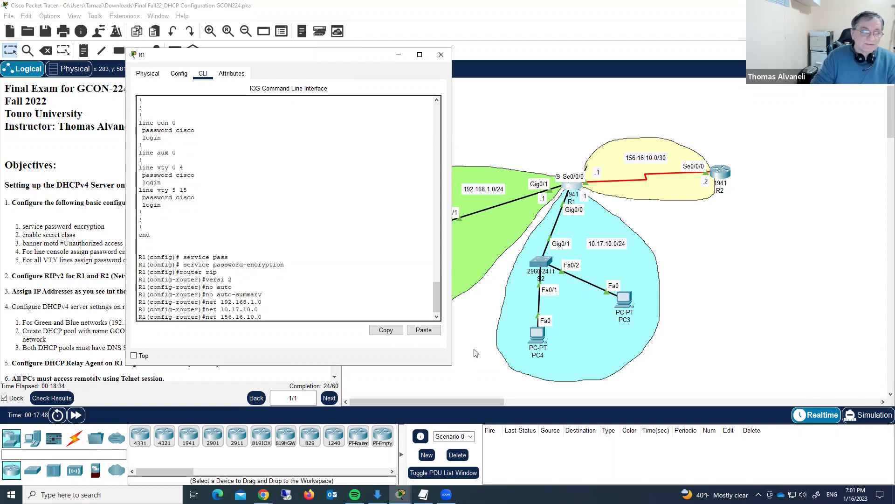
{"action": "key", "text": "Return"}
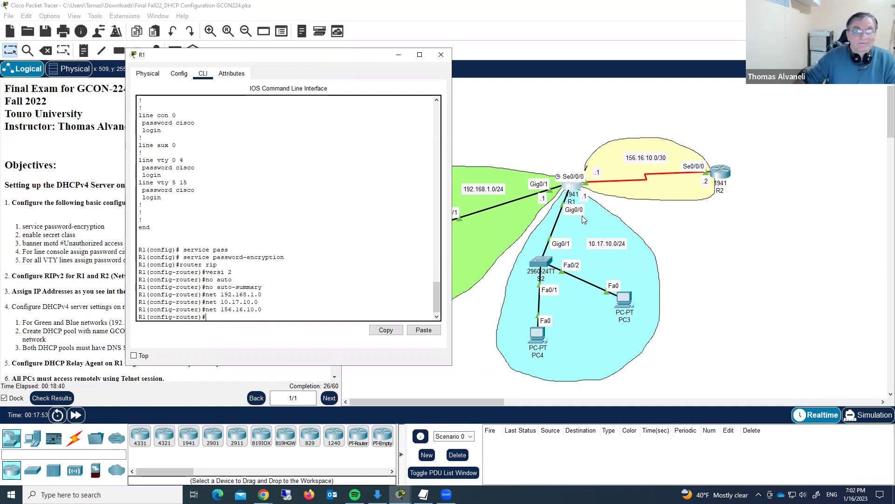
- Switch to R2 and configure router rip: version 2, no auto-summary, network 156.16.10.0
{"action": "left_click", "coordinate": [440, 55]}
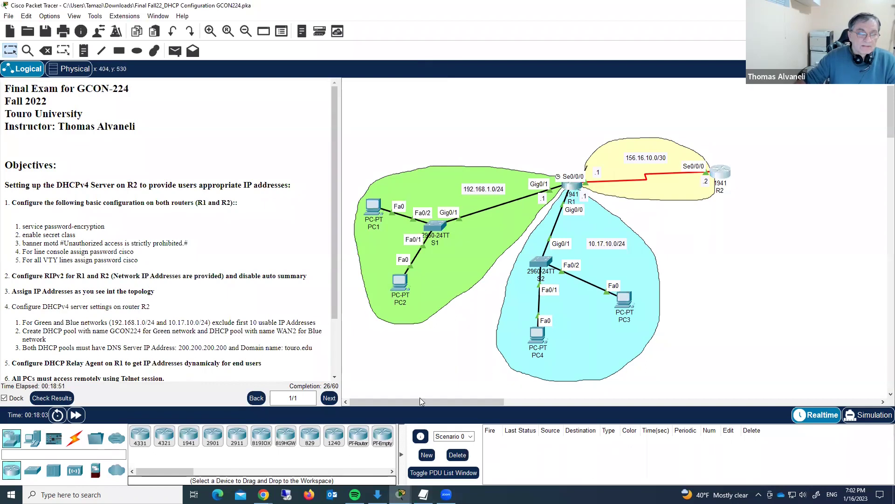
{"action": "left_click", "coordinate": [721, 177]}
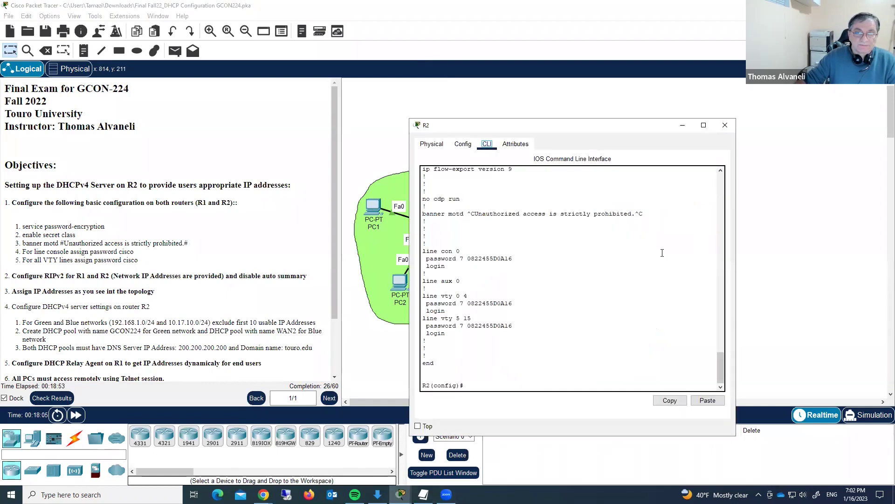
{"action": "left_click_drag", "start_coordinate": [600, 131], "coordinate": [420, 61]}
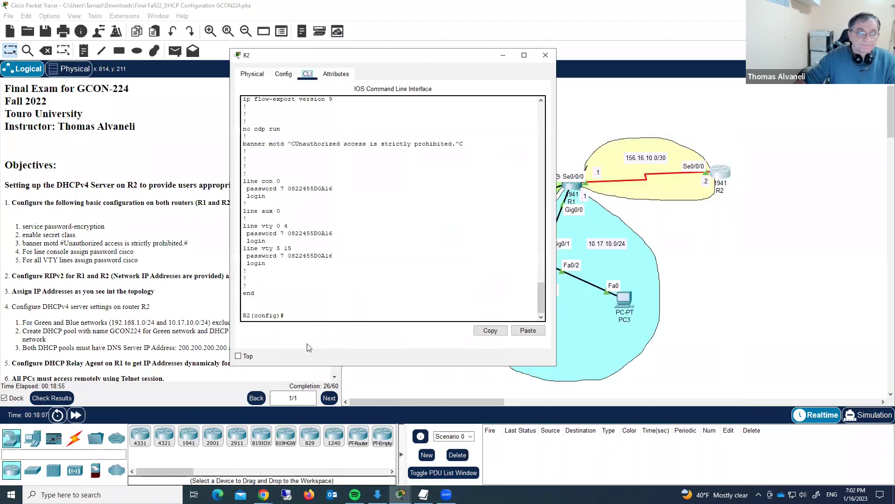
{"action": "left_click", "coordinate": [520, 317]}
{"action": "type", "text": "router"}
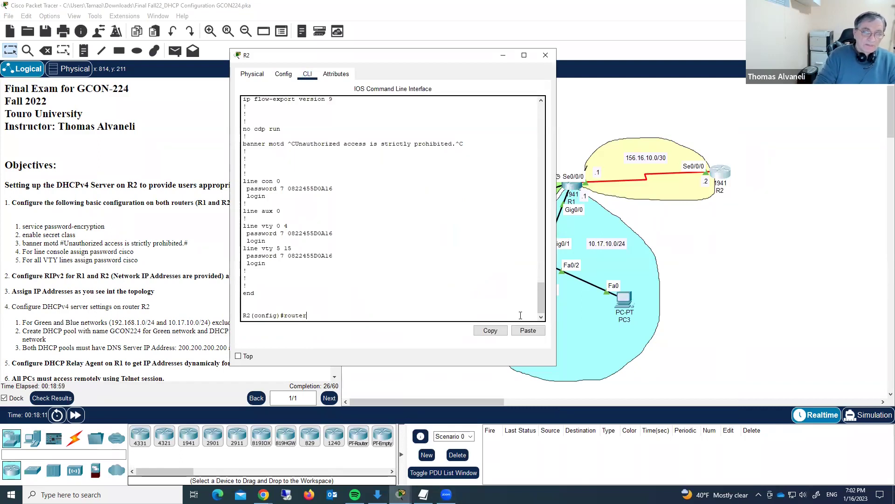
{"action": "type", "text": " rip"}
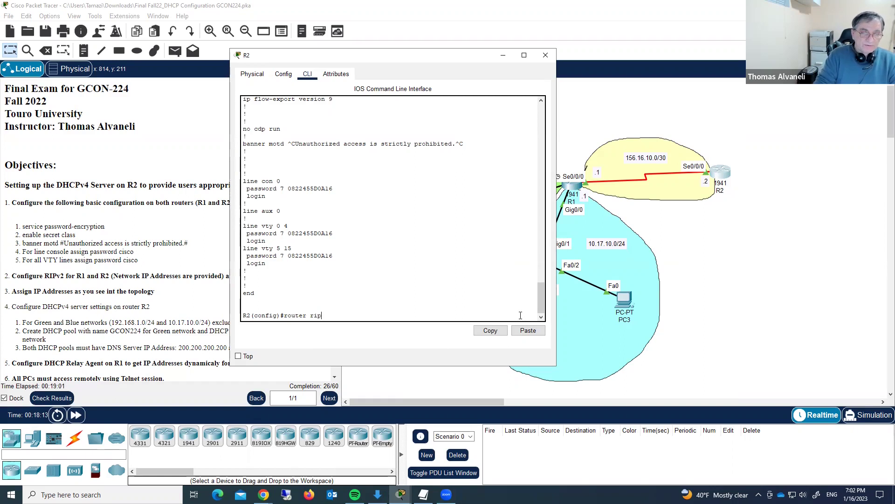
{"action": "key", "text": "Return"}
{"action": "type", "text": "version"}
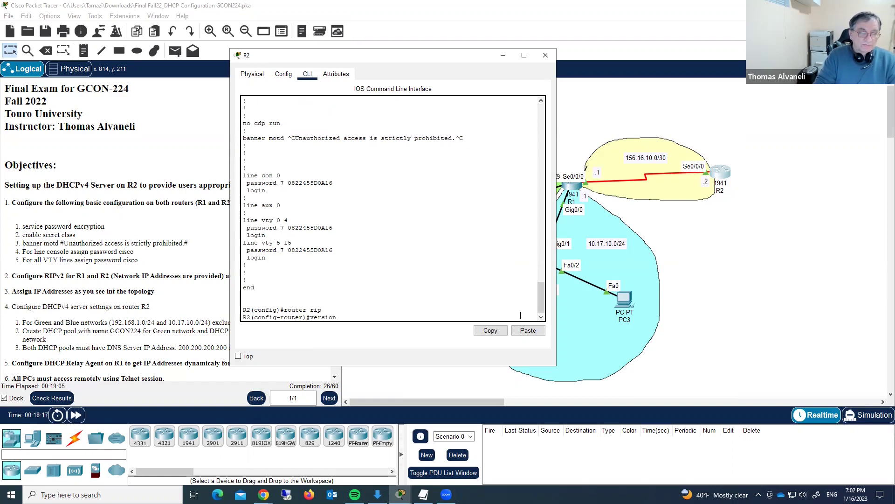
{"action": "type", "text": " 2"}
{"action": "key", "text": "Return"}
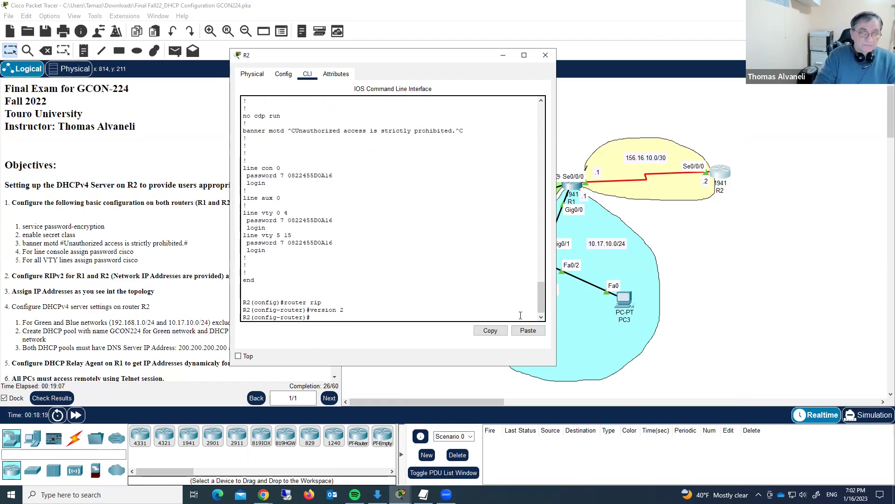
{"action": "type", "text": "no auto"}
{"action": "key", "text": "Return"}
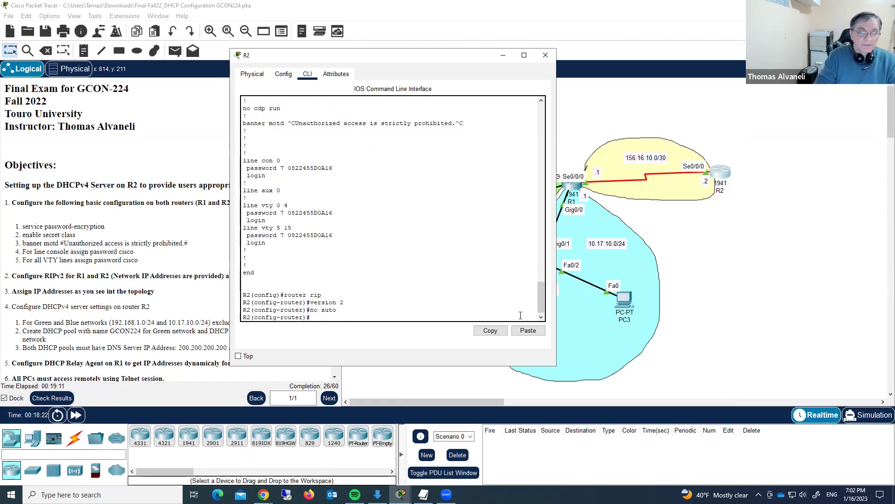
{"action": "type", "text": "net 156"}
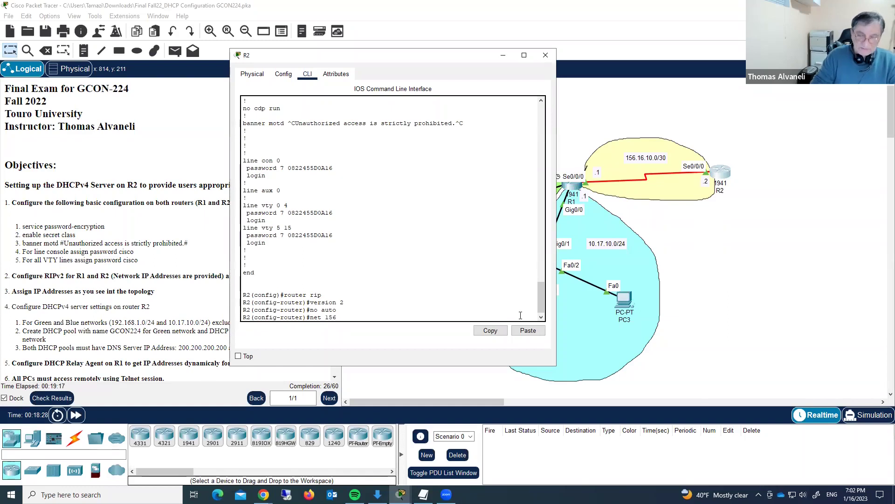
{"action": "type", "text": ".16.10.0"}
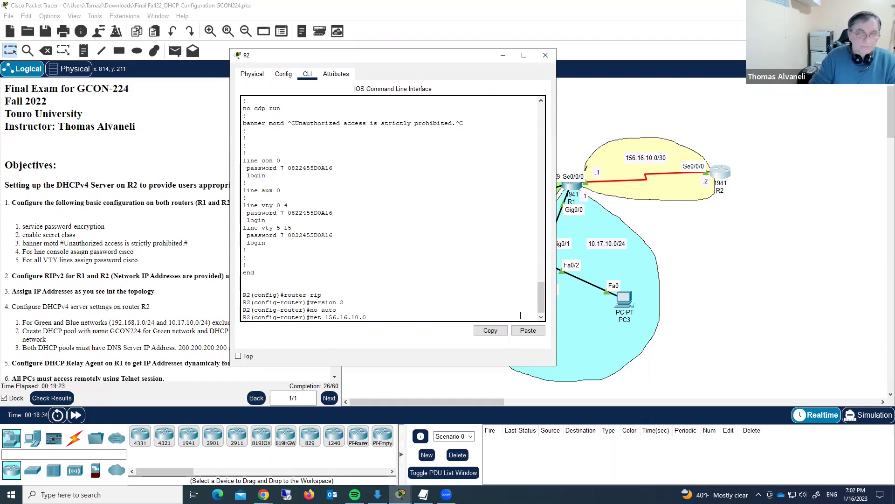
{"action": "key", "text": "Return"}
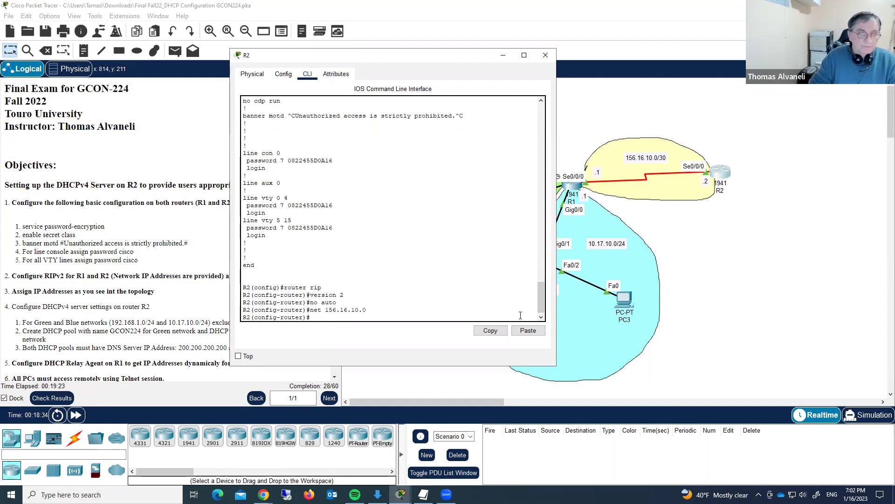
- Ping 192.168.1.1 from R2, confirm 5/5 success, and close R2's window
{"action": "left_click", "coordinate": [545, 55]}
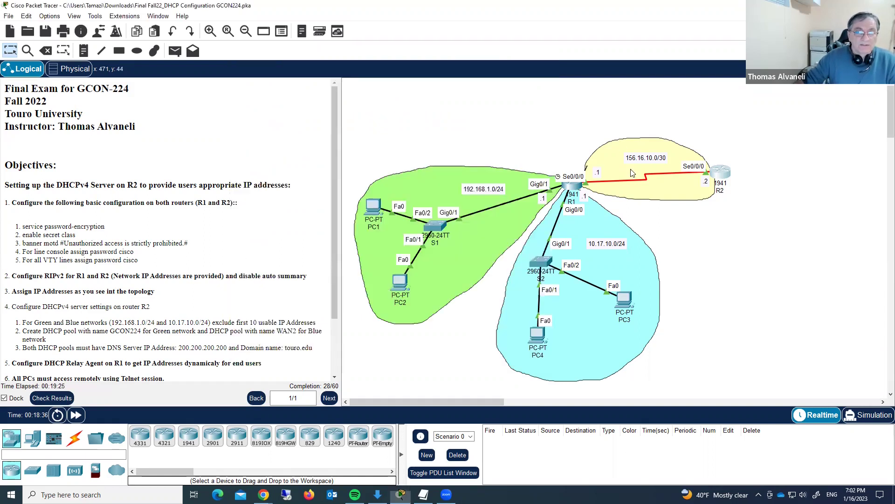
{"action": "left_click", "coordinate": [719, 177]}
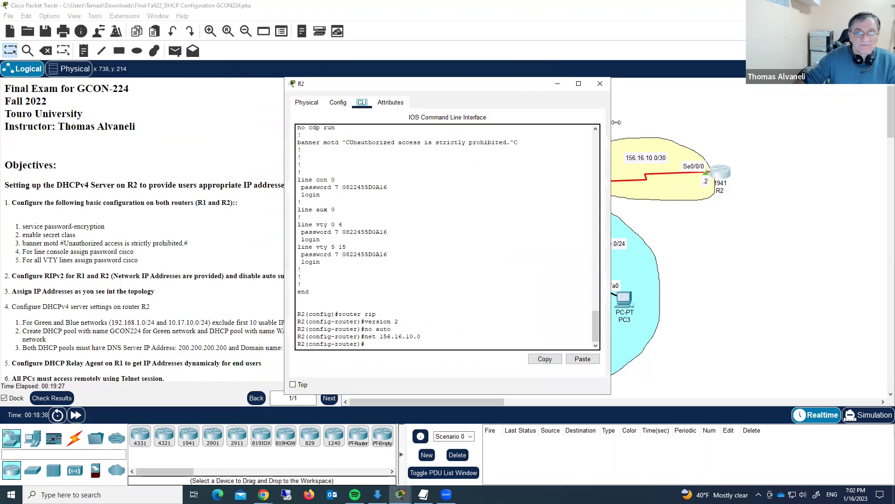
{"action": "left_click_drag", "start_coordinate": [517, 90], "coordinate": [841, 144]}
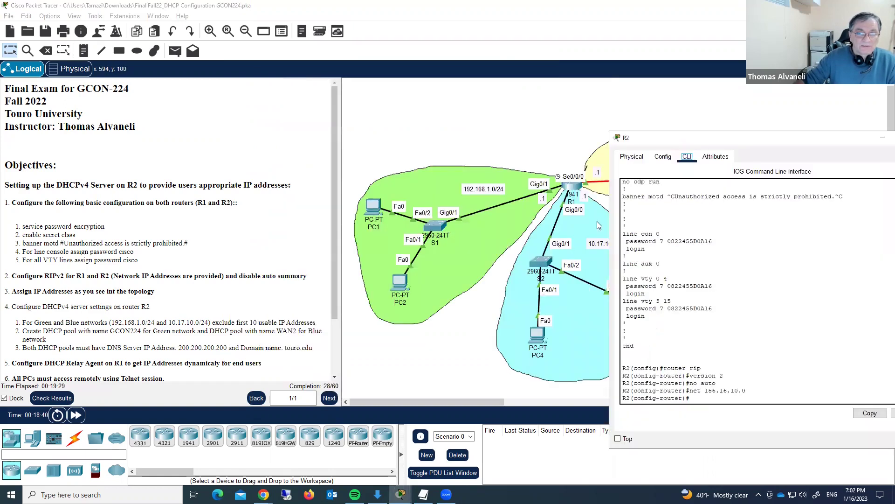
{"action": "left_click", "coordinate": [693, 398]}
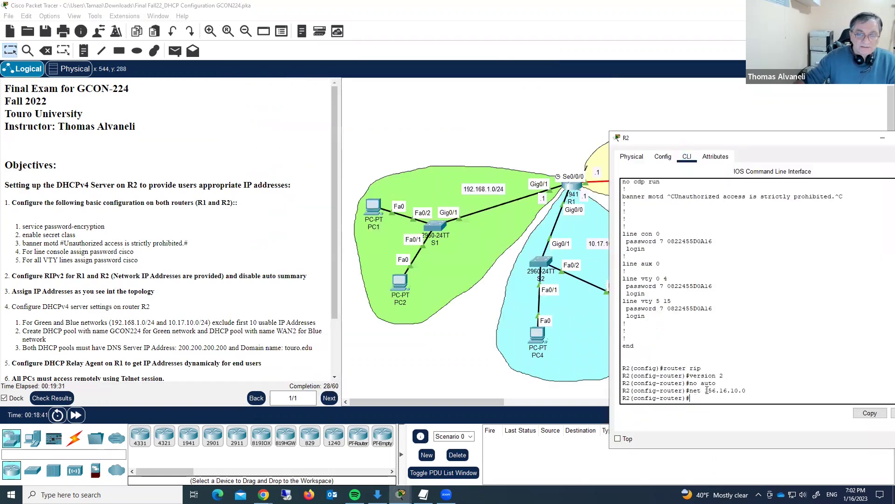
{"action": "type", "text": "do ping"}
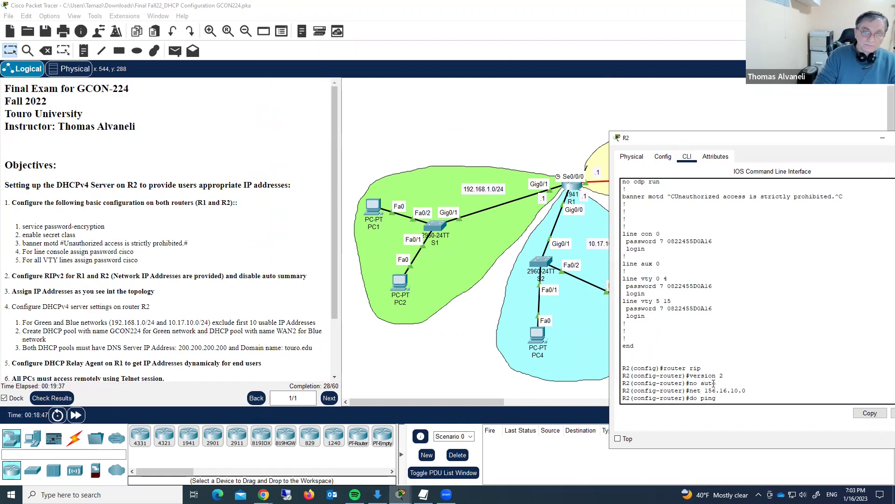
{"action": "type", "text": " 192"}
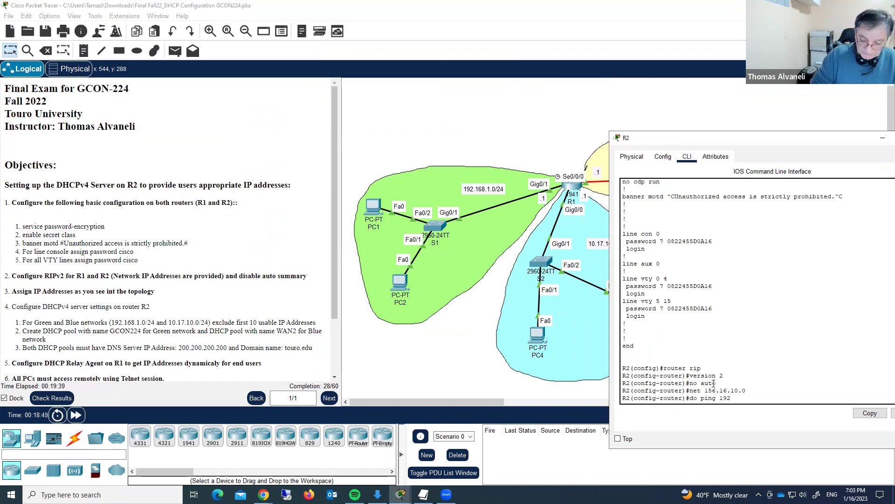
{"action": "type", "text": ".168."}
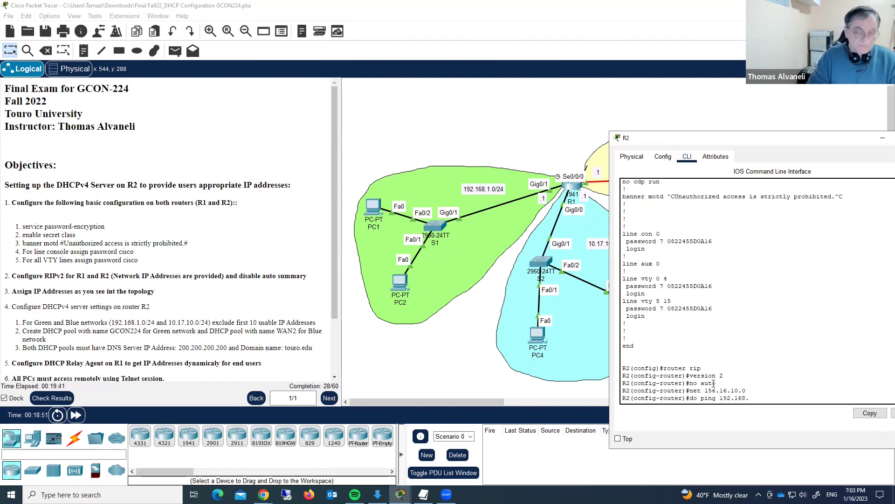
{"action": "type", "text": "1.1"}
{"action": "key", "text": "Return"}
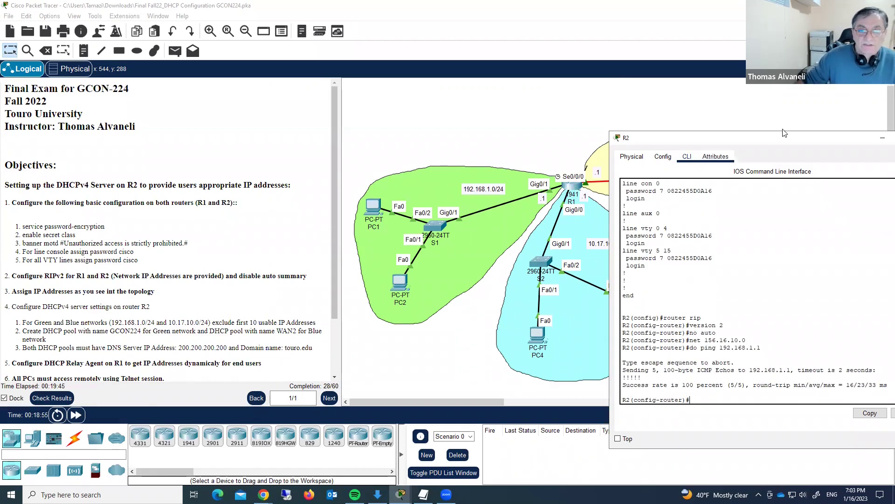
{"action": "double_click", "coordinate": [756, 145]}
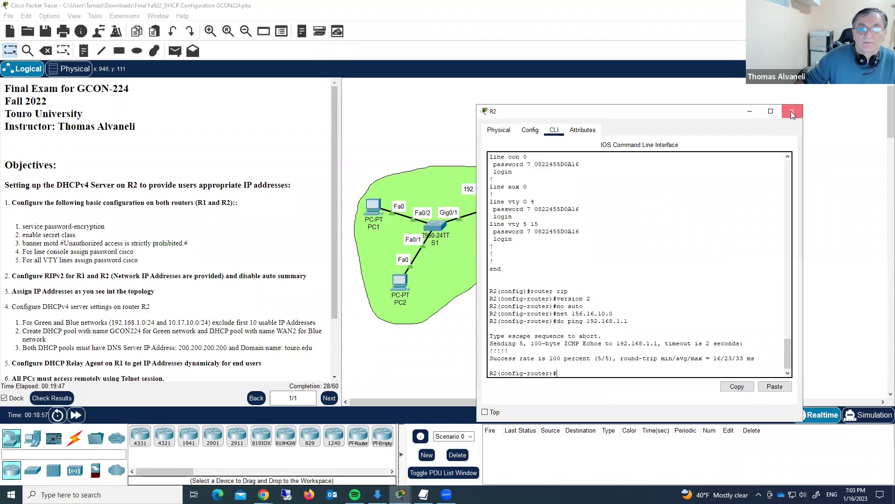
{"action": "left_click", "coordinate": [791, 111]}
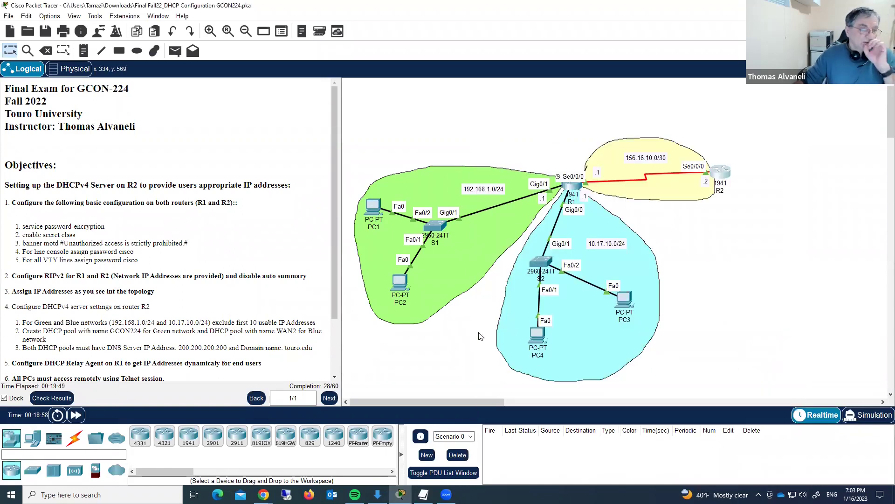
- Scroll the instructions down to the P.S. line and reopen R2's CLI in the upper right
{"action": "left_click_drag", "start_coordinate": [336, 302], "coordinate": [338, 362]}
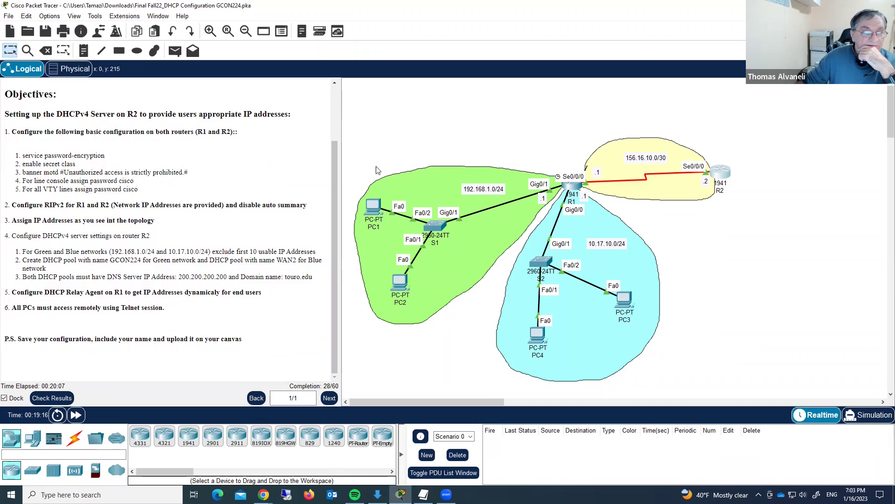
{"action": "left_click", "coordinate": [718, 173]}
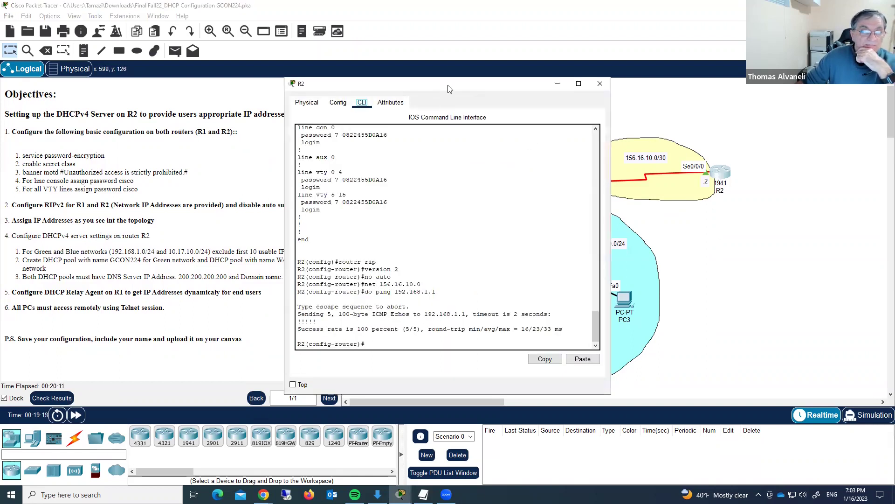
{"action": "left_click_drag", "start_coordinate": [448, 89], "coordinate": [614, 42]}
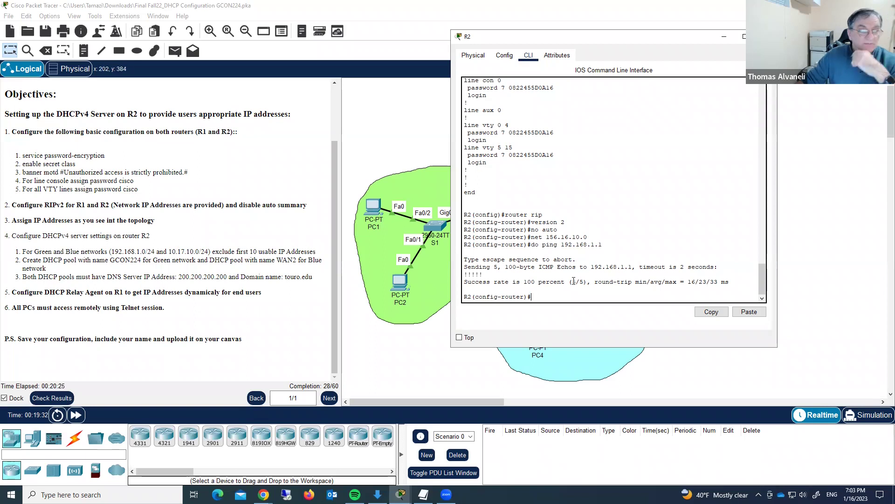
- Exit router config and exclude 192.168.1.1–192.168.1.10 from DHCP on R2
{"action": "left_click", "coordinate": [529, 321]}
{"action": "type", "text": "exit"}
{"action": "key", "text": "Return"}
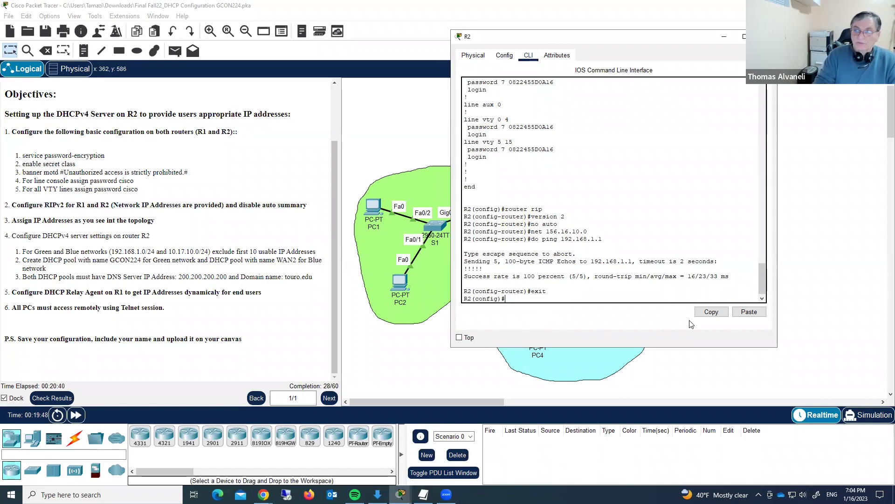
{"action": "type", "text": "ip dhcp ?"}
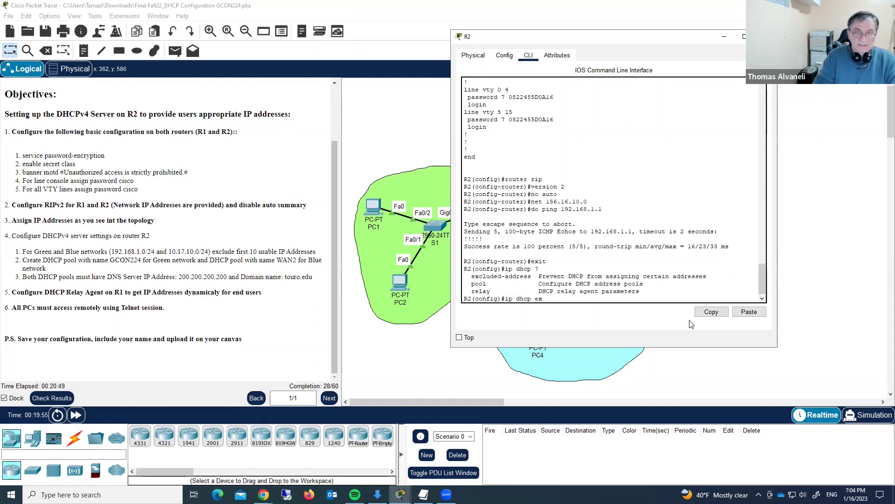
{"action": "type", "text": "ex"}
{"action": "key", "text": "Tab"}
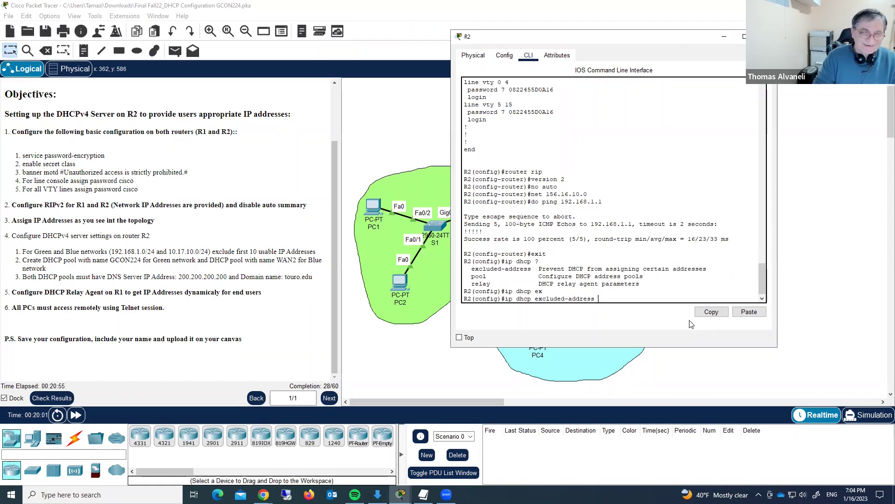
{"action": "type", "text": "192"}
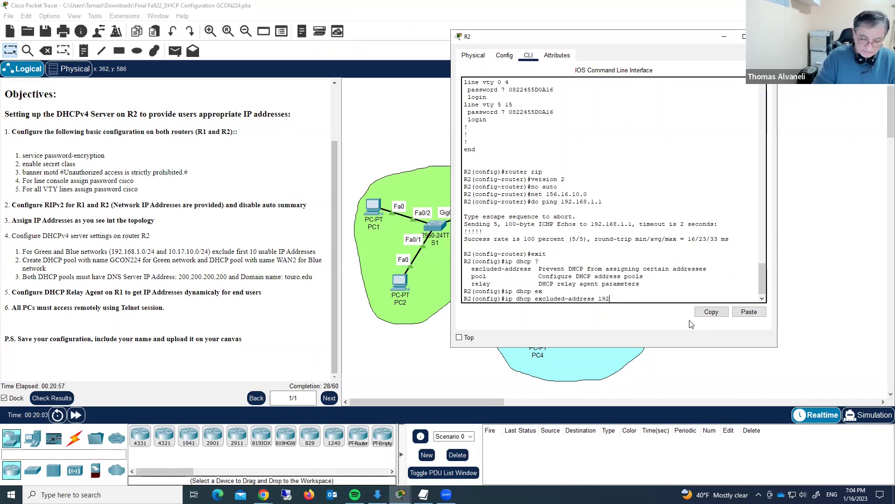
{"action": "type", "text": ".168.1."}
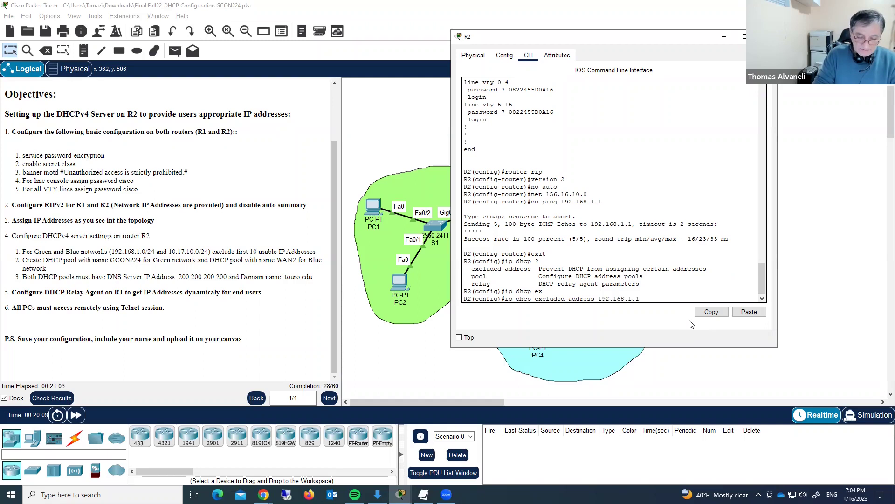
{"action": "type", "text": "1 192.168.1.10"}
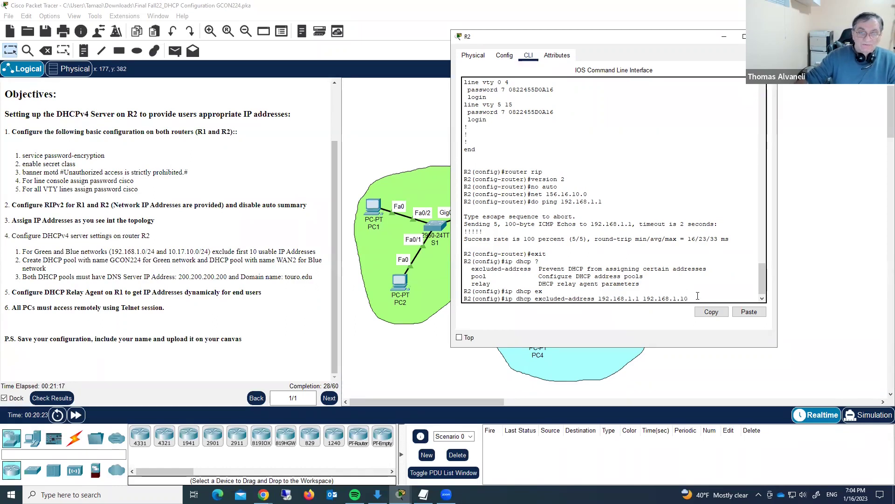
{"action": "key", "text": "Return"}
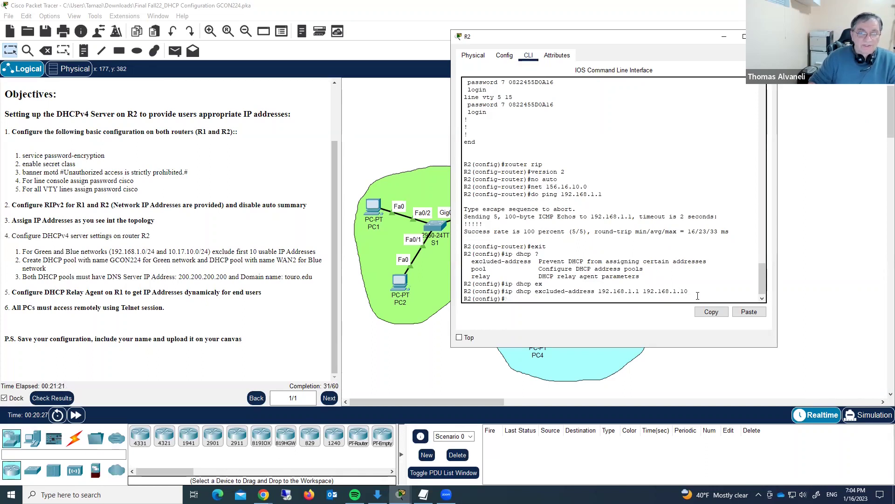
- Exclude 10.17.10.1–10.17.10.10 from DHCP by editing the recalled command
{"action": "key", "text": "Up"}
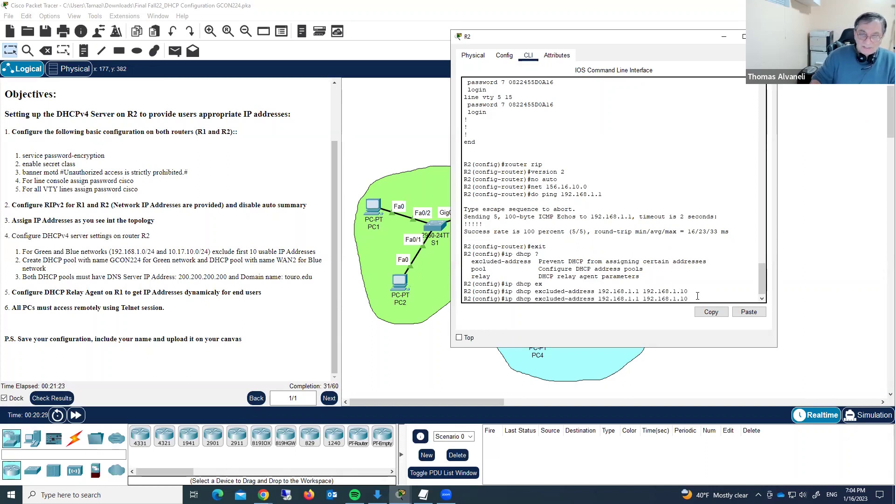
{"action": "key", "text": "BackSpace"}
{"action": "key", "text": "BackSpace"}
{"action": "key", "text": "BackSpace"}
{"action": "key", "text": "BackSpace"}
{"action": "key", "text": "BackSpace"}
{"action": "key", "text": "BackSpace"}
{"action": "key", "text": "BackSpace"}
{"action": "key", "text": "BackSpace"}
{"action": "key", "text": "BackSpace"}
{"action": "key", "text": "BackSpace"}
{"action": "key", "text": "BackSpace"}
{"action": "key", "text": "BackSpace"}
{"action": "key", "text": "BackSpace"}
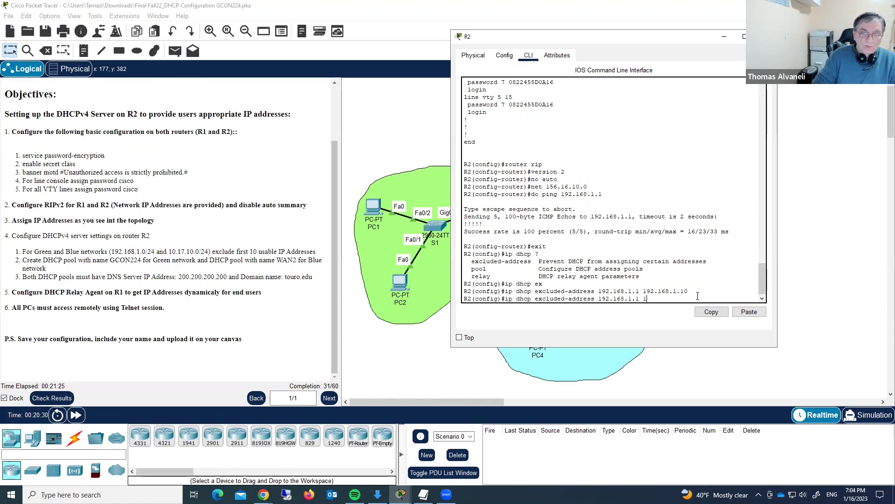
{"action": "key", "text": "BackSpace"}
{"action": "key", "text": "BackSpace"}
{"action": "key", "text": "BackSpace"}
{"action": "key", "text": "BackSpace"}
{"action": "key", "text": "BackSpace"}
{"action": "key", "text": "BackSpace"}
{"action": "key", "text": "BackSpace"}
{"action": "key", "text": "BackSpace"}
{"action": "key", "text": "BackSpace"}
{"action": "key", "text": "BackSpace"}
{"action": "type", "text": "0.17.1"}
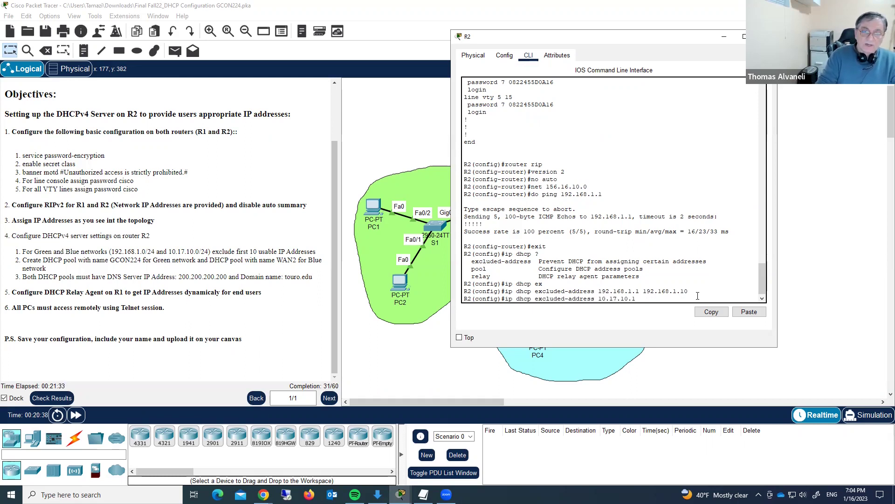
{"action": "type", "text": "0.1 10.17.1"}
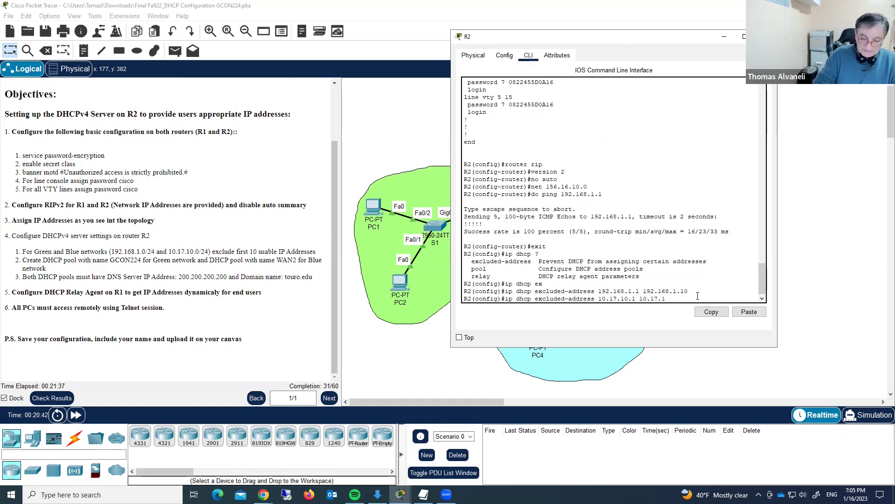
{"action": "type", "text": "0.10"}
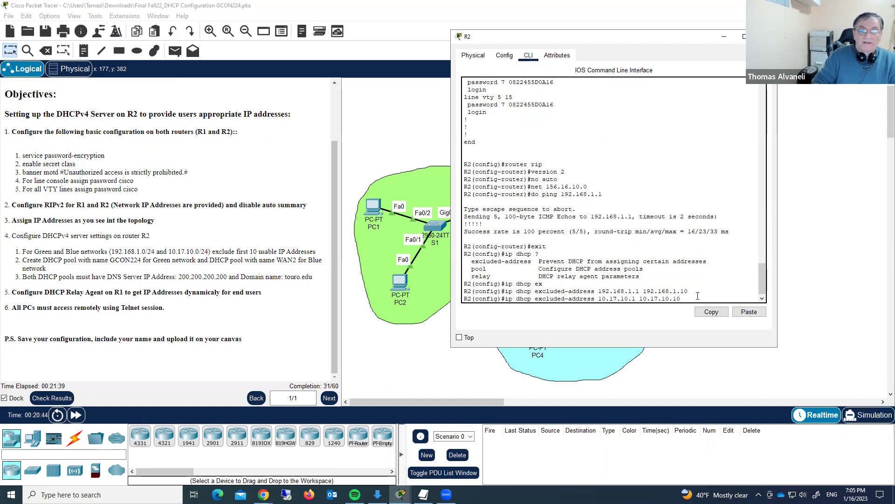
{"action": "key", "text": "Return"}
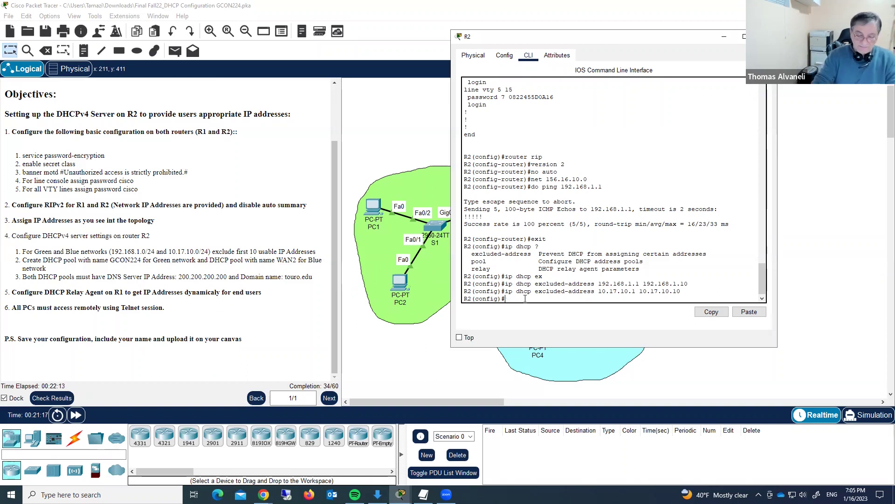
{"action": "type", "text": "ip"}
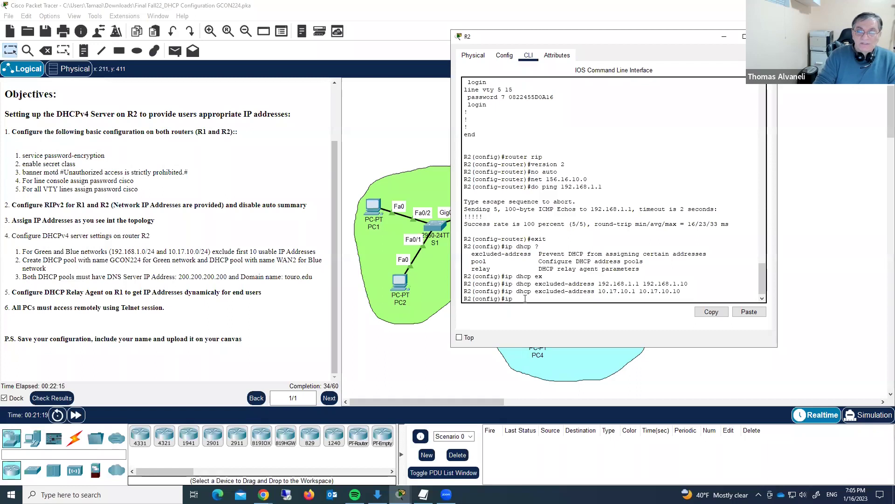
{"action": "type", "text": " dh"}
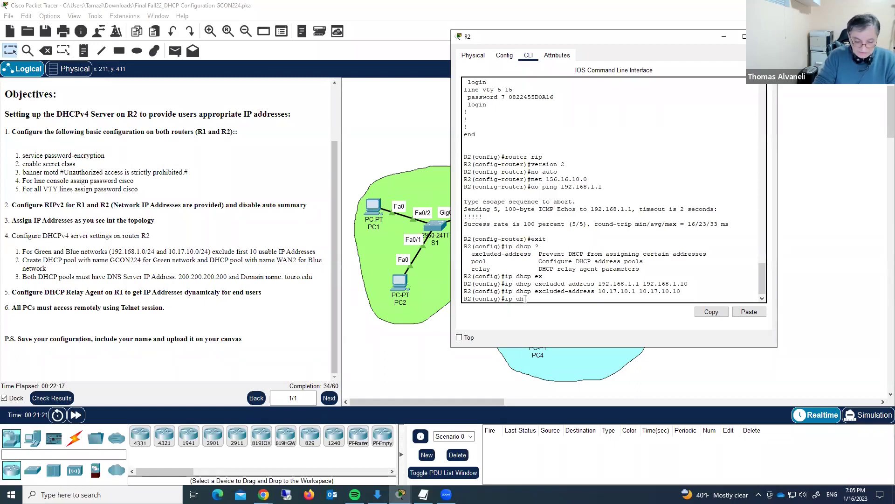
{"action": "type", "text": "cp pool ?"}
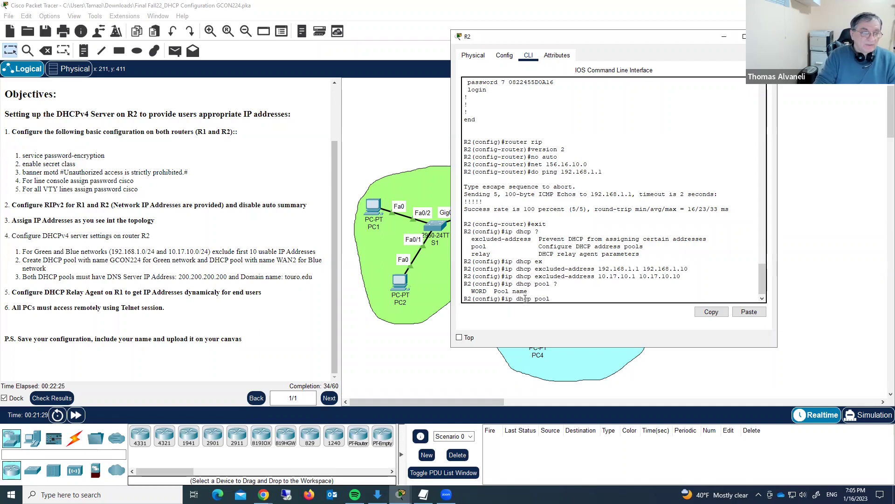
- Create DHCP pool GCON224 and assign it network 192.168.1.0 255.255.255.0
{"action": "type", "text": "G"}
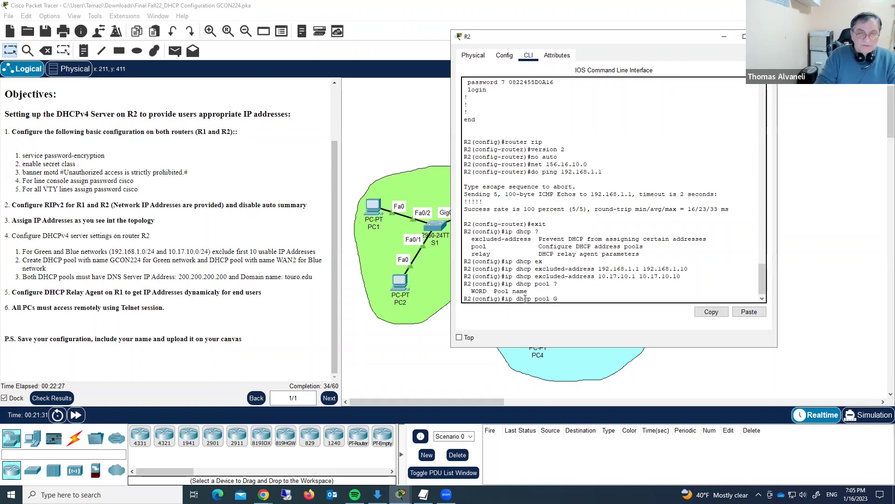
{"action": "type", "text": "CON"}
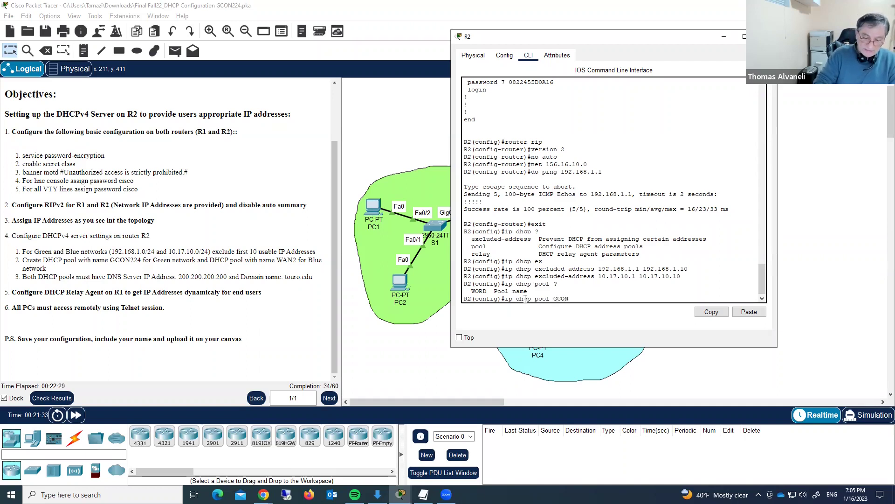
{"action": "type", "text": "22"}
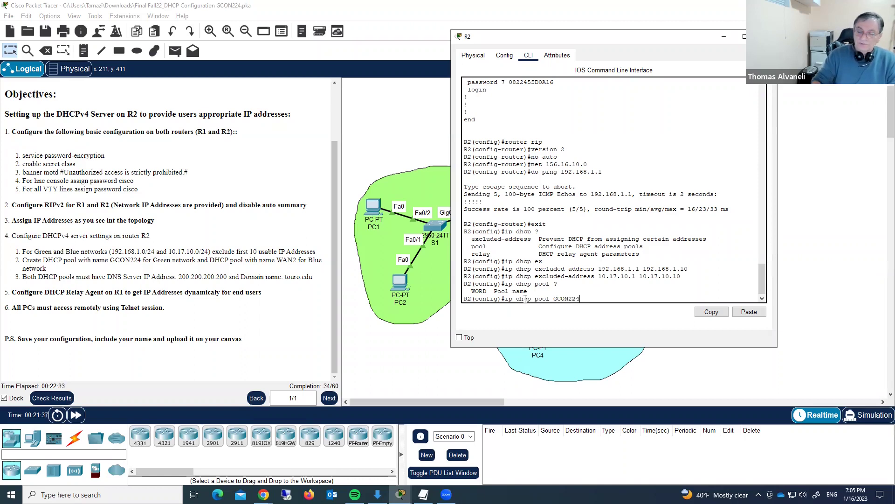
{"action": "type", "text": "4"}
{"action": "key", "text": "Return"}
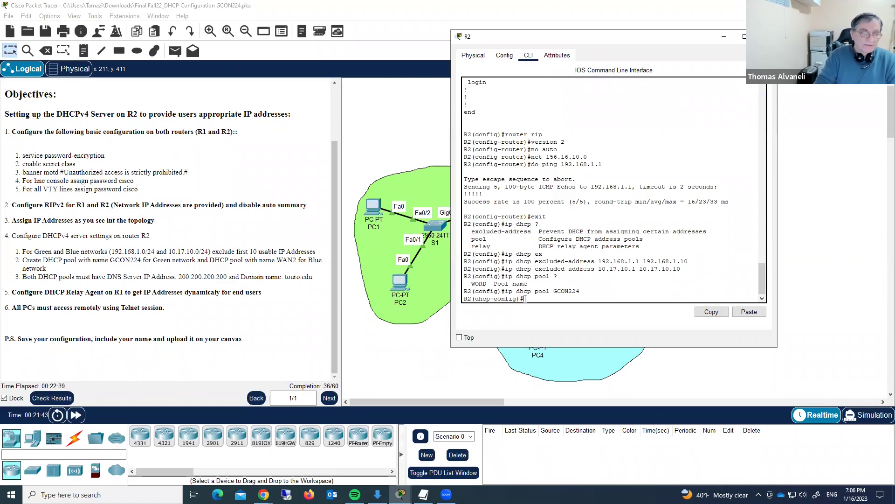
{"action": "type", "text": "ne"}
{"action": "key", "text": "BackSpace"}
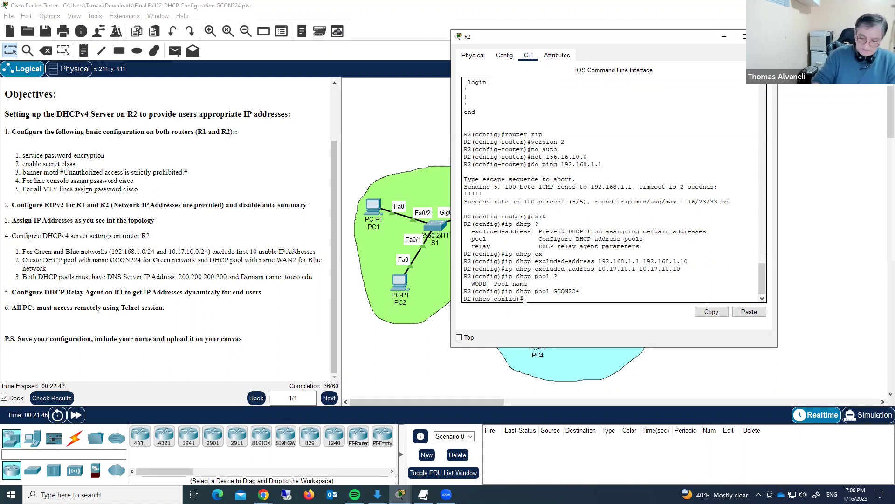
{"action": "type", "text": "?"}
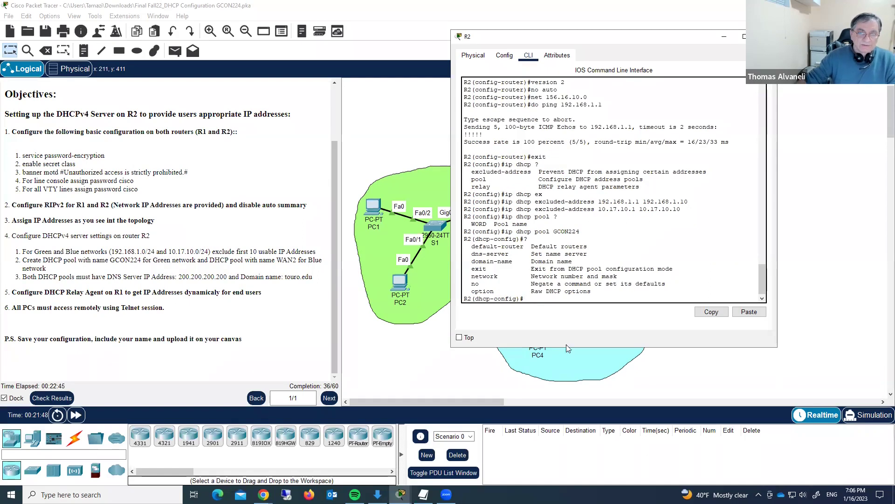
{"action": "type", "text": "network"}
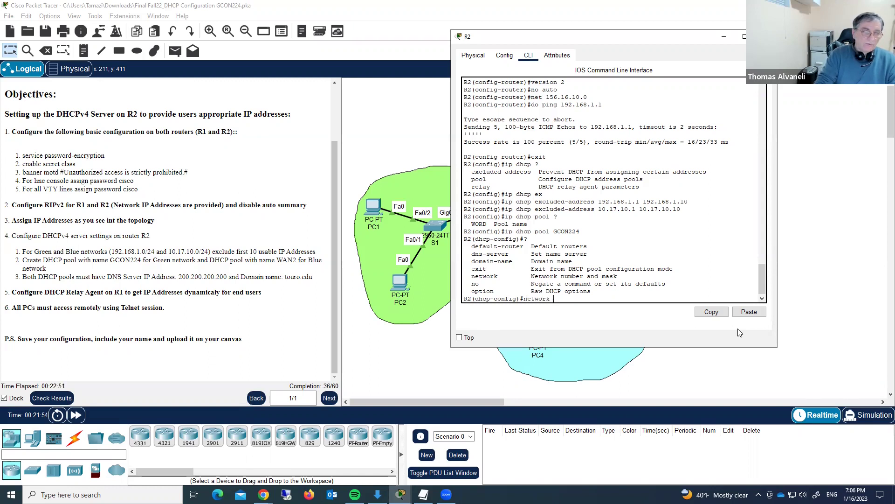
{"action": "type", "text": " 192.168."}
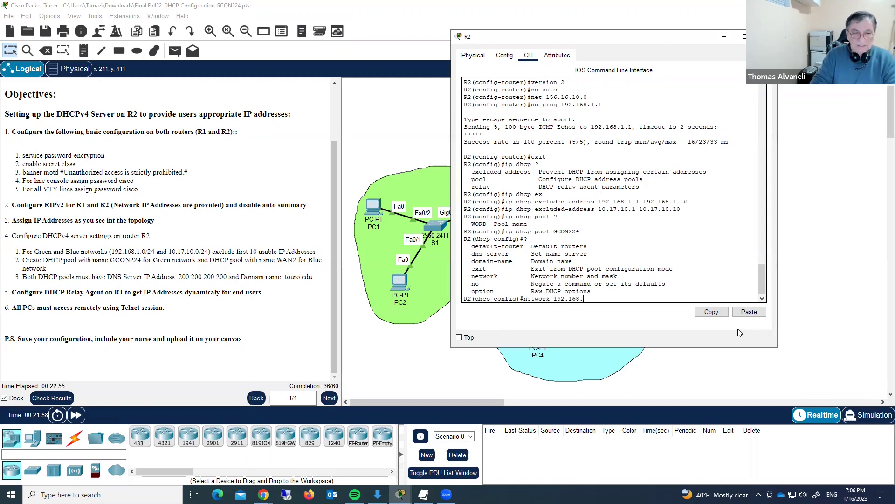
{"action": "type", "text": "1."}
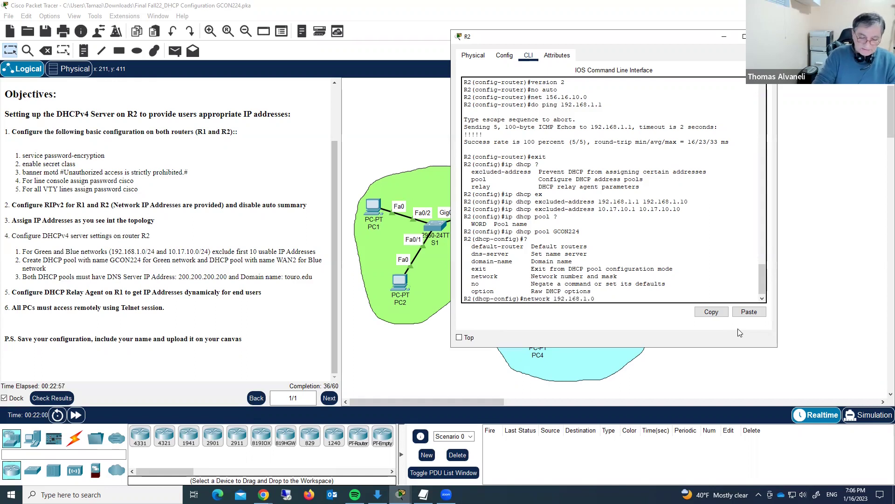
{"action": "type", "text": "0 ?"}
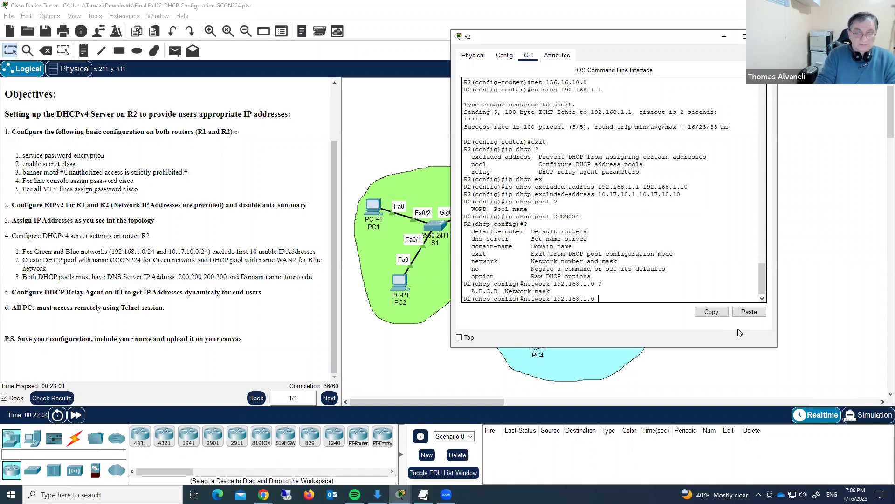
{"action": "type", "text": "255.255.255.0"}
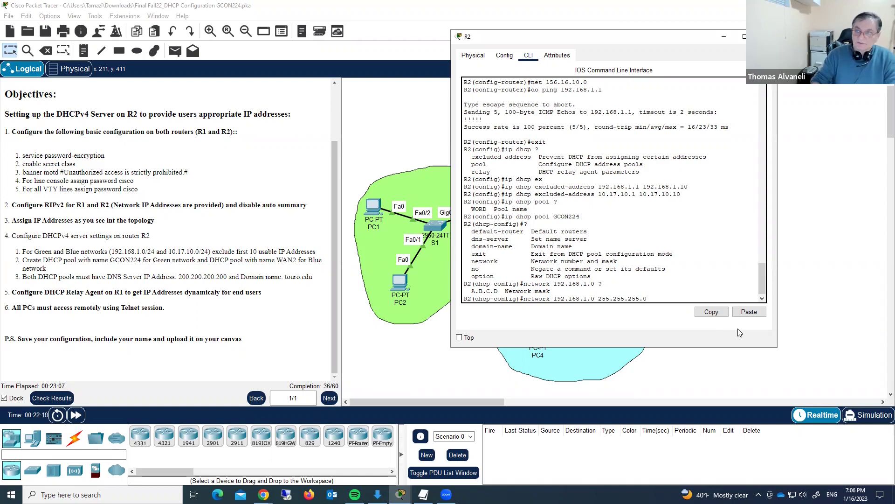
{"action": "key", "text": "Return"}
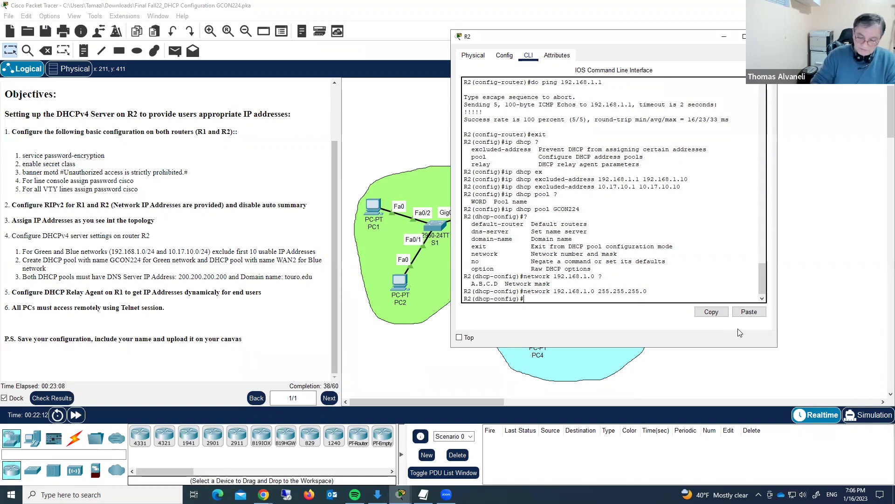
{"action": "type", "text": "?"}
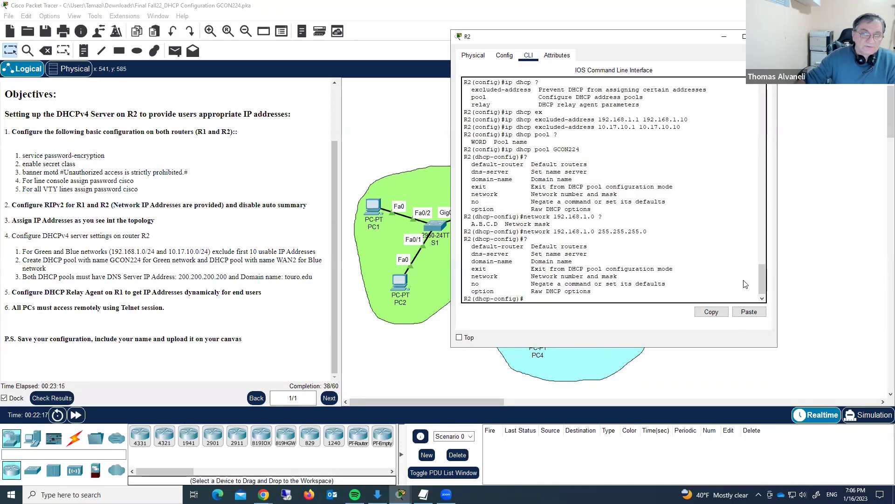
- Set GCON224's default router to 192.168.1.1 and DNS server to 200.200.200.200
{"action": "type", "text": "de"}
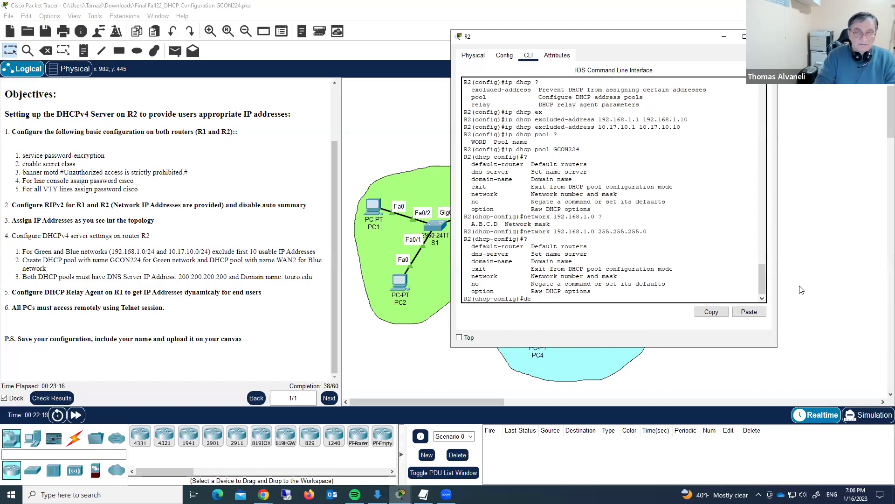
{"action": "type", "text": "faul"}
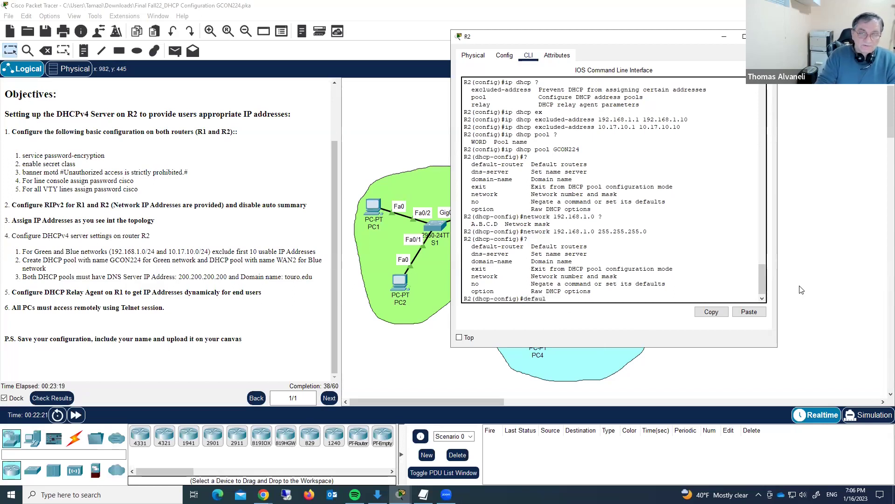
{"action": "type", "text": "t"}
{"action": "key", "text": "Tab"}
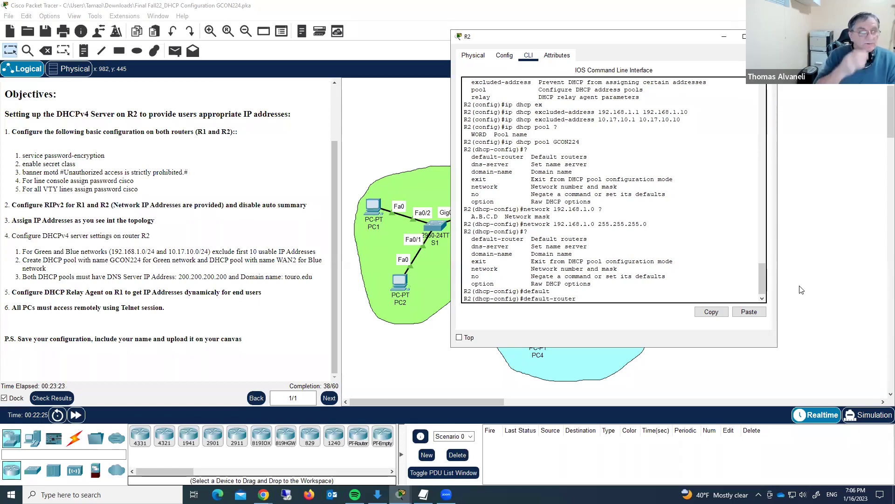
{"action": "type", "text": "192"}
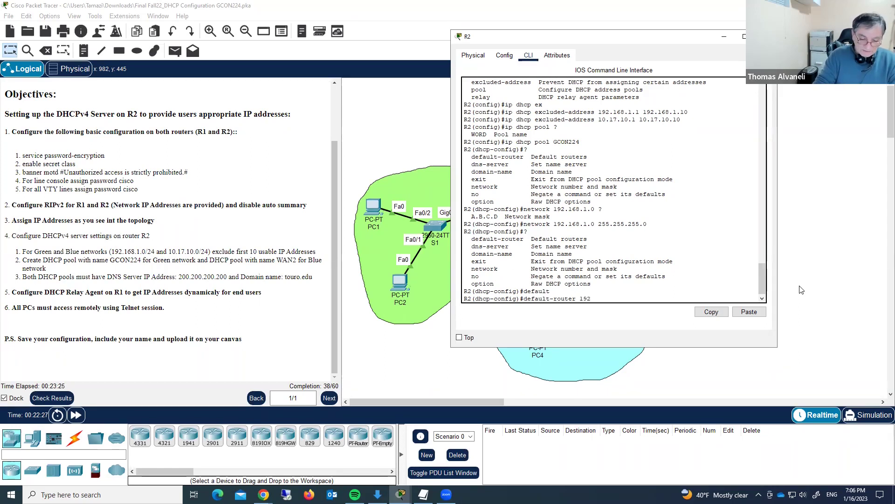
{"action": "type", "text": ".168."}
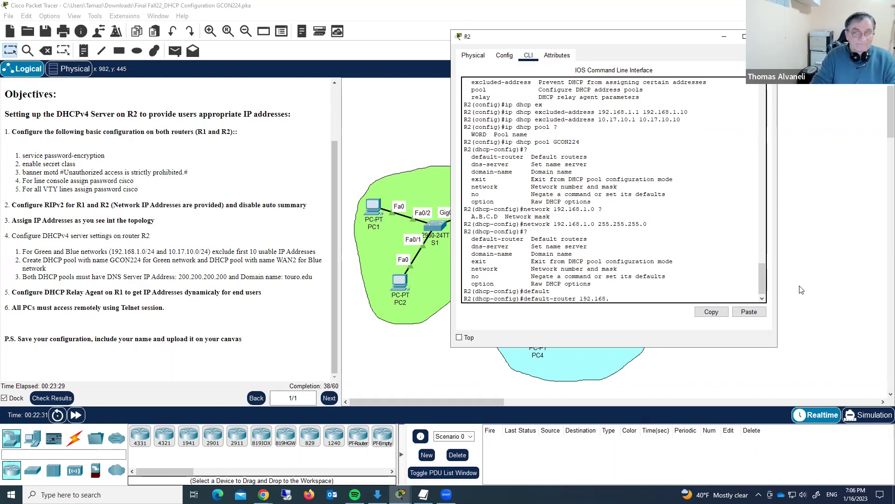
{"action": "type", "text": "1.1"}
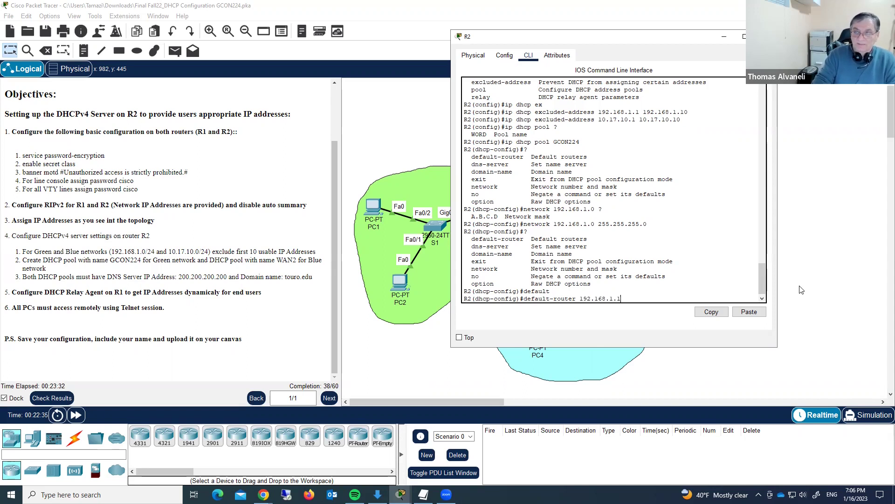
{"action": "key", "text": "Return"}
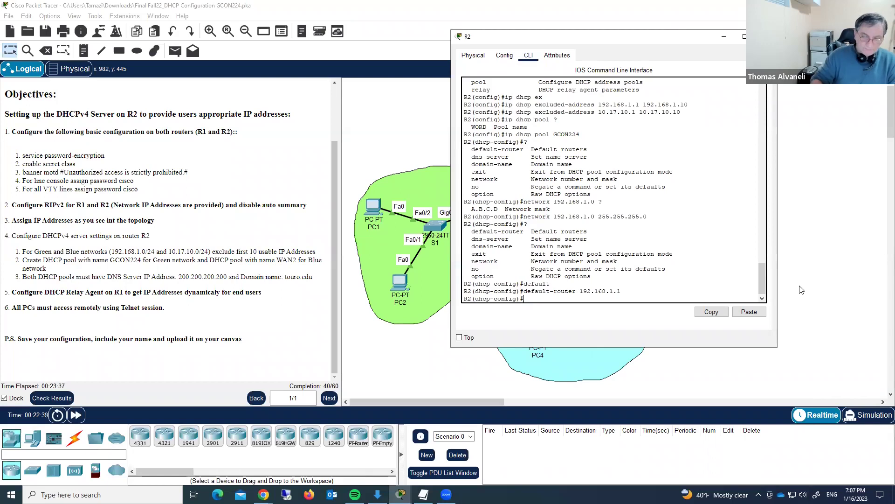
{"action": "type", "text": "?"}
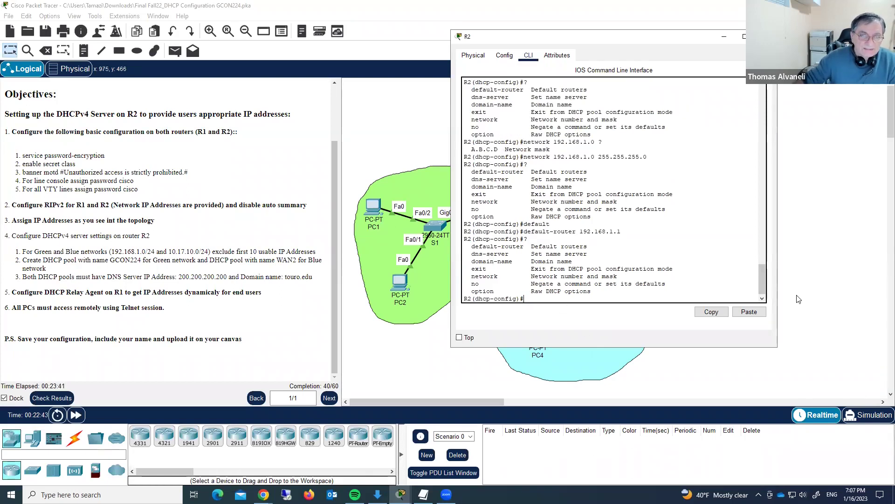
{"action": "type", "text": "dns-s"}
{"action": "key", "text": "Tab"}
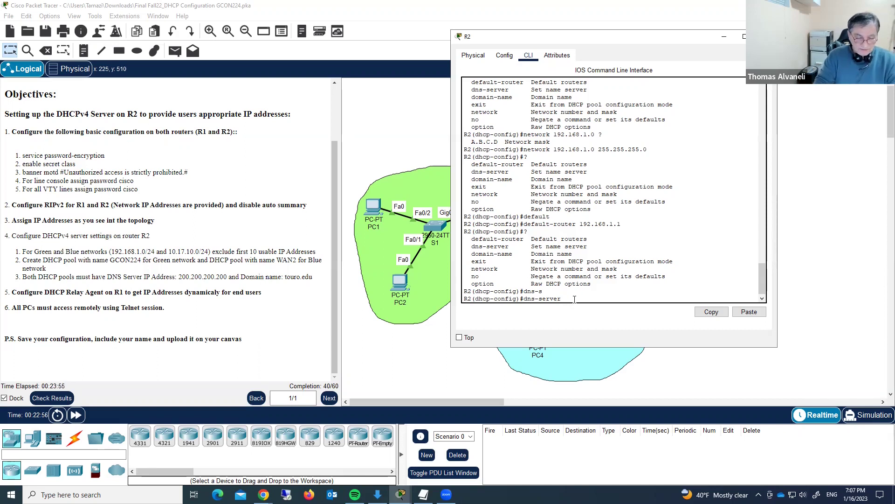
{"action": "type", "text": "0"}
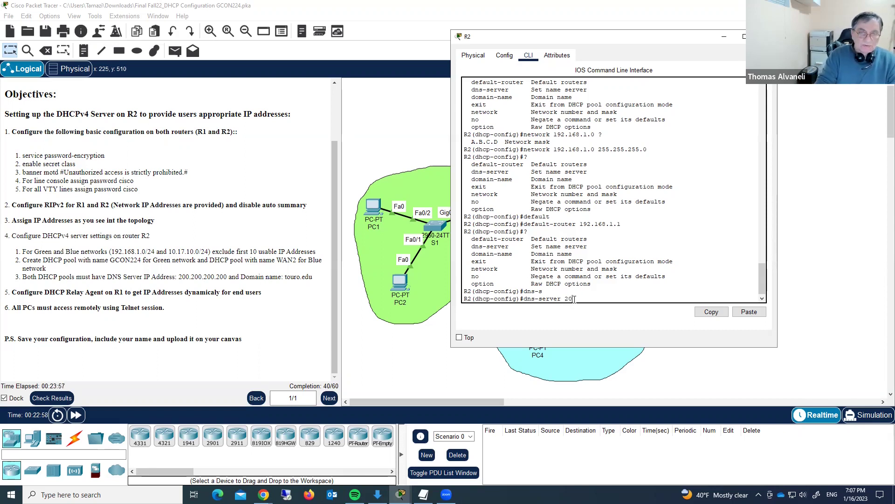
{"action": "type", "text": ".200.200.200"}
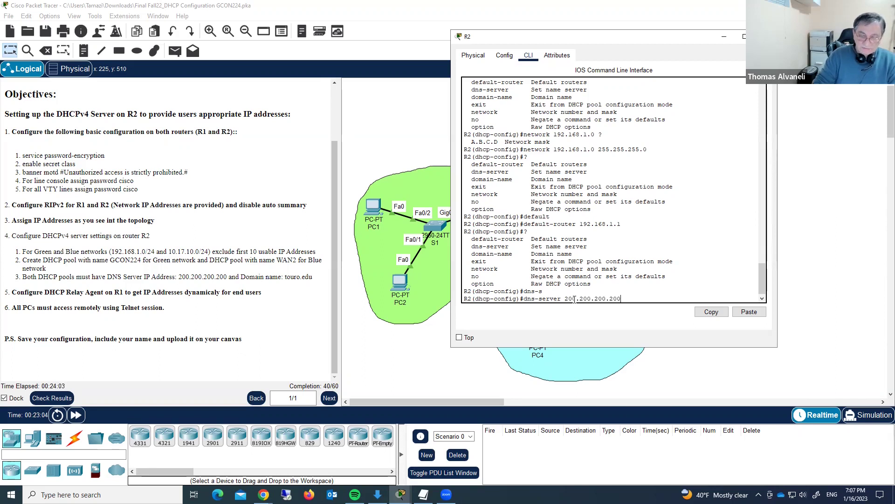
{"action": "key", "text": "Return"}
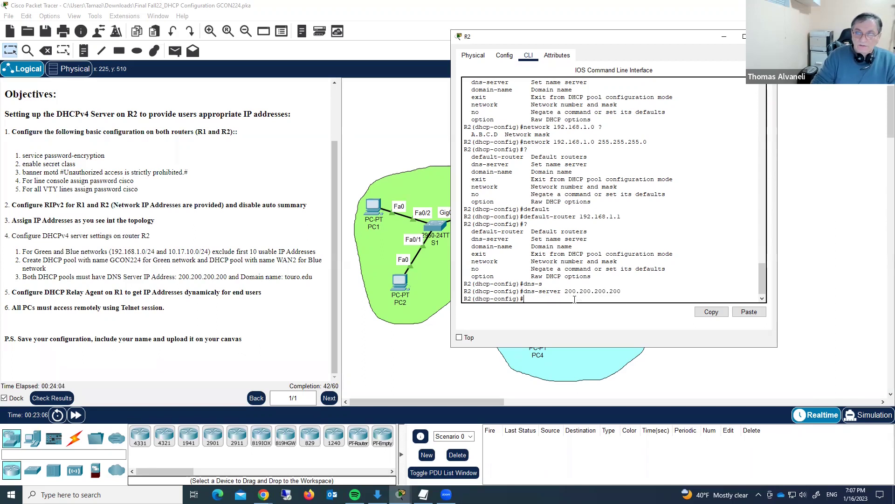
- Set the pool's domain name to touro.edu and exit pool configuration
{"action": "type", "text": "domai"}
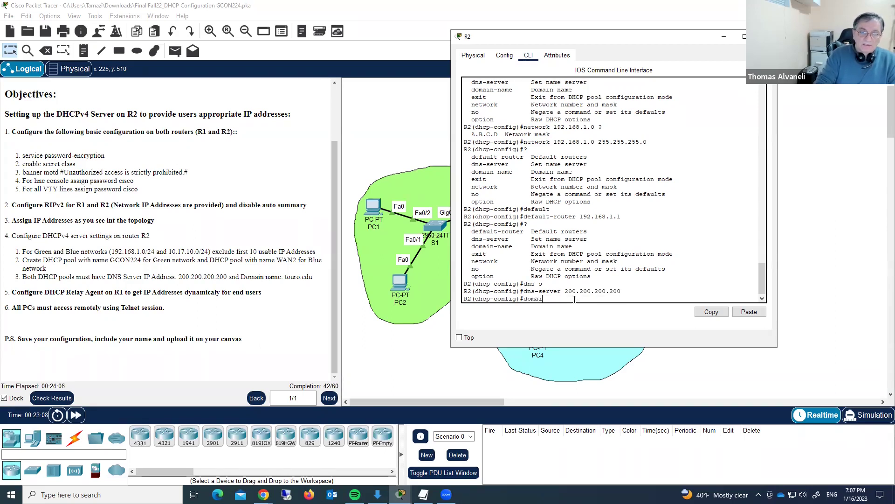
{"action": "type", "text": "n-n"}
{"action": "key", "text": "Tab"}
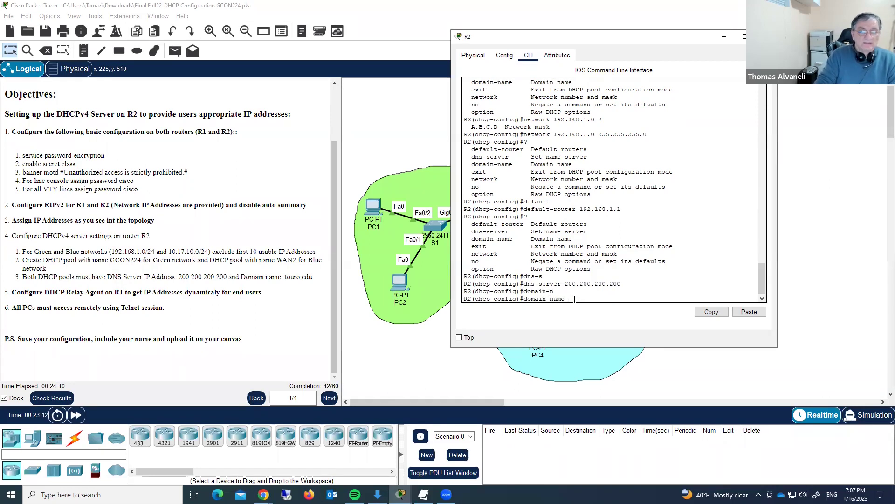
{"action": "type", "text": "t"}
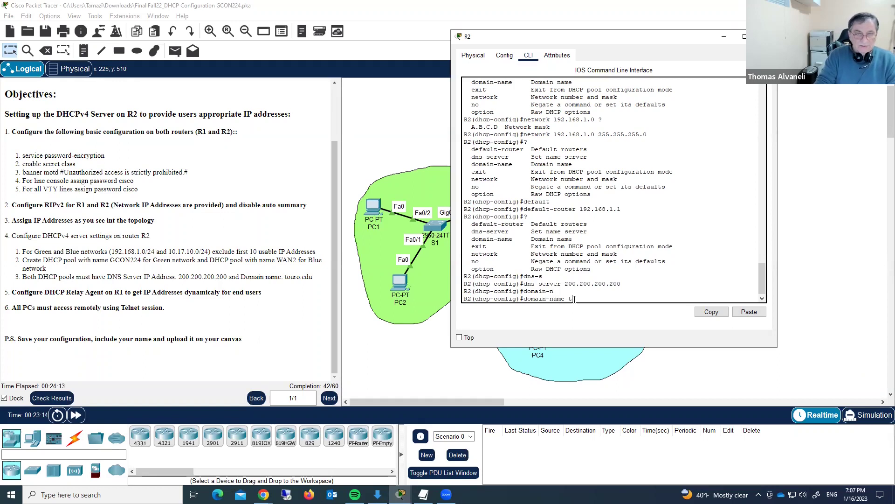
{"action": "type", "text": "ouro.edu"}
{"action": "key", "text": "Return"}
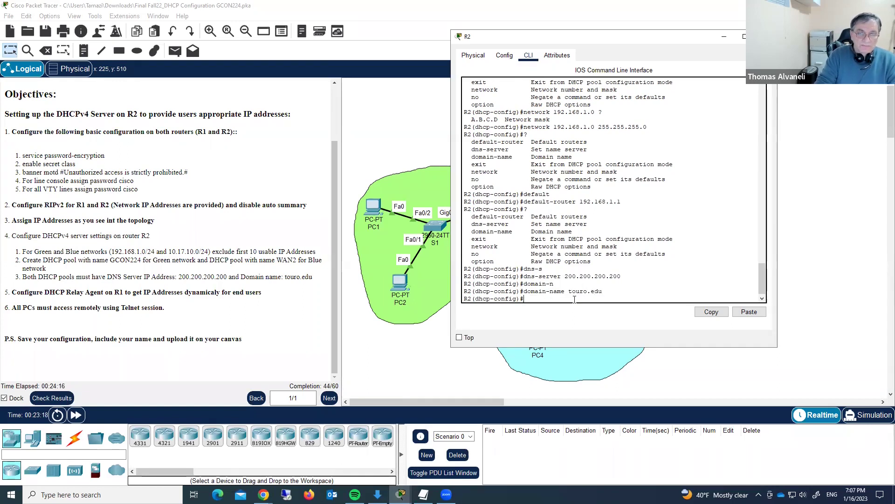
{"action": "type", "text": "exit"}
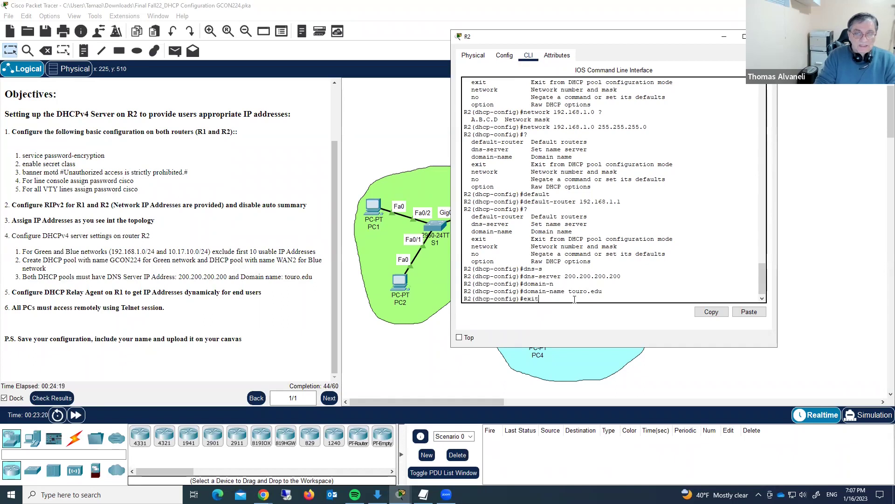
{"action": "key", "text": "Return"}
{"action": "type", "text": "do show run"}
- Display R2's running config, check the GCON224 network and default-router lines, then quit to the prompt
{"action": "key", "text": "Return"}
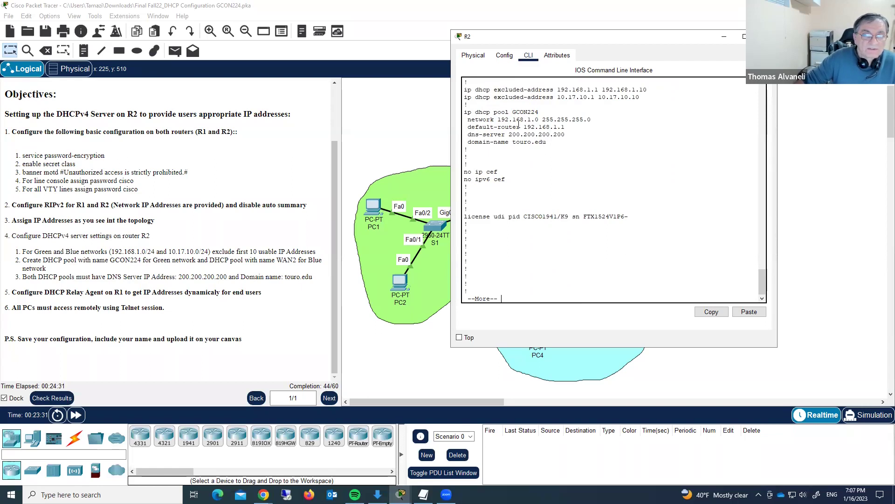
{"action": "left_click_drag", "start_coordinate": [565, 127], "coordinate": [545, 127]}
{"action": "left_click", "coordinate": [577, 119]}
{"action": "left_click_drag", "start_coordinate": [595, 119], "coordinate": [469, 121]}
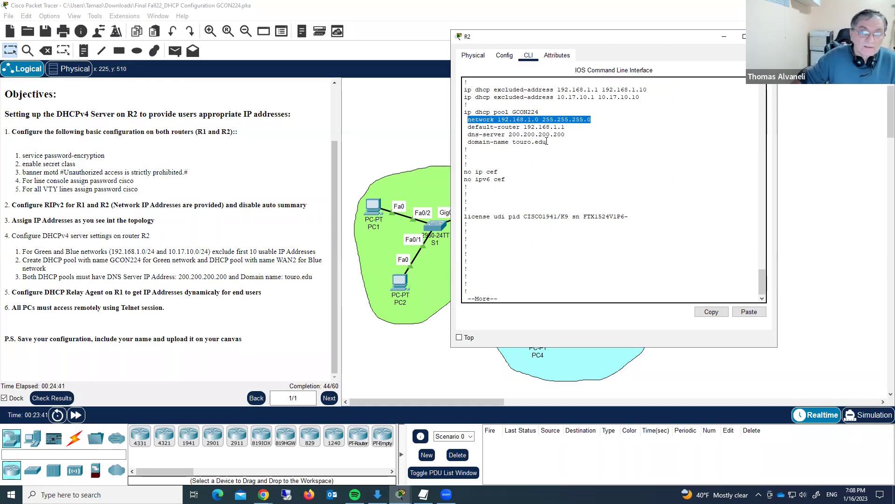
{"action": "scroll", "coordinate": [517, 290], "scroll_direction": "down", "scroll_amount": 1}
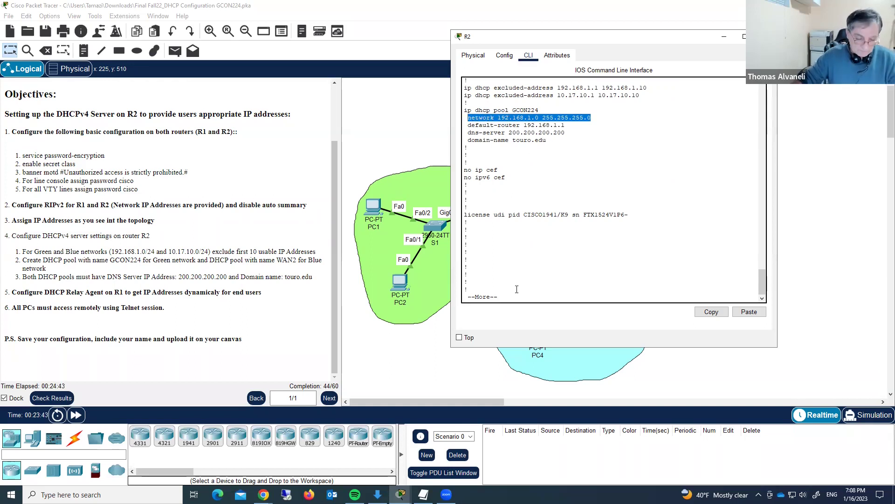
{"action": "key", "text": "q"}
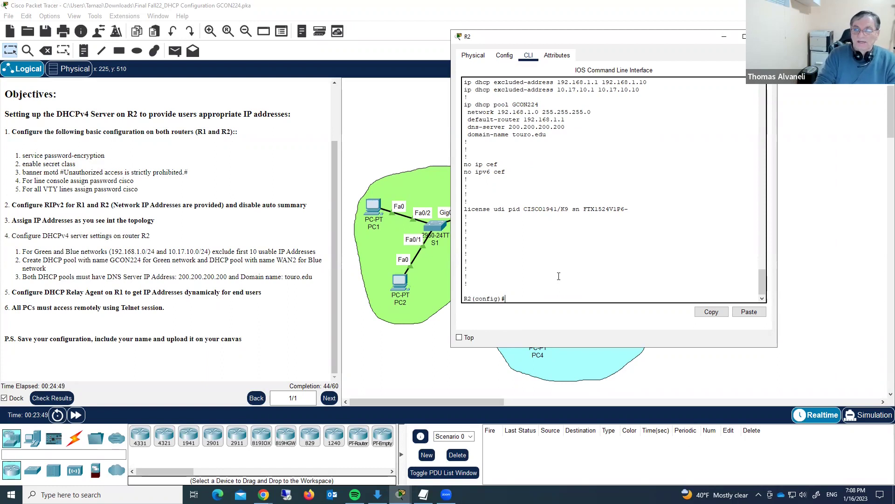
- On R2, create DHCP pool WAN2 with network 10.17.10.0 255.255.255.0
{"action": "type", "text": "i"}
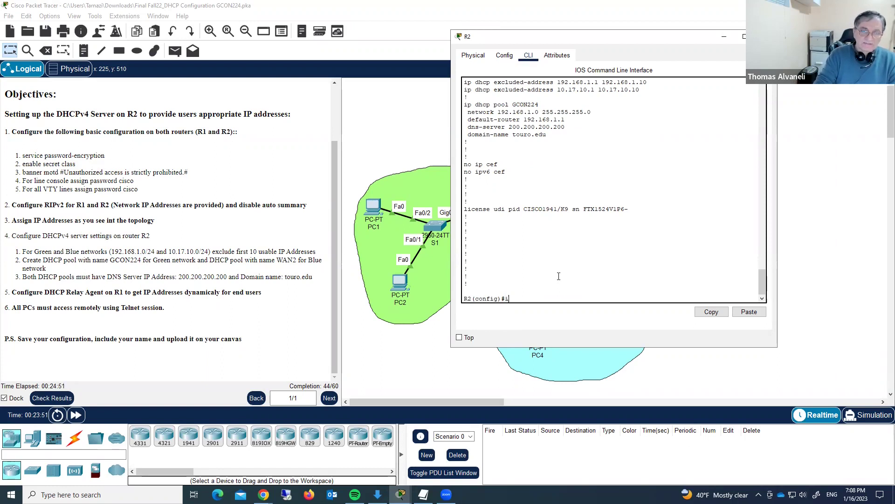
{"action": "type", "text": "p dhcp pool W"}
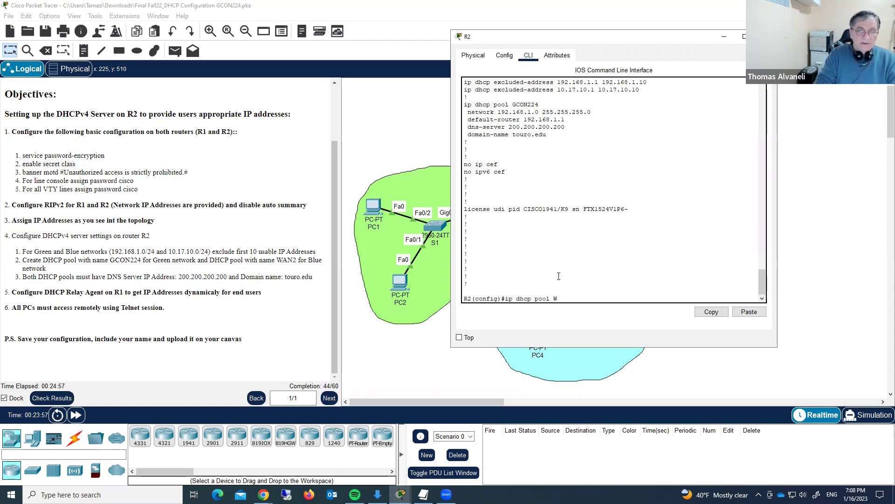
{"action": "type", "text": "AN@"}
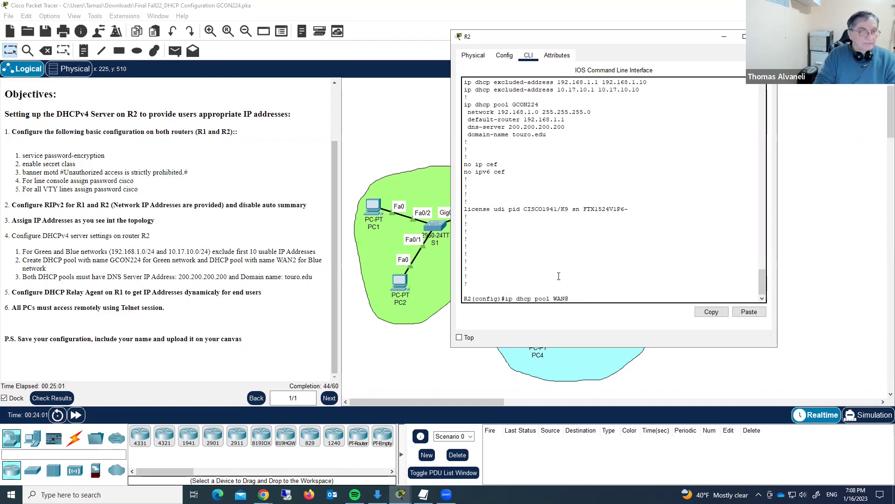
{"action": "key", "text": "BackSpace"}
{"action": "type", "text": "2"}
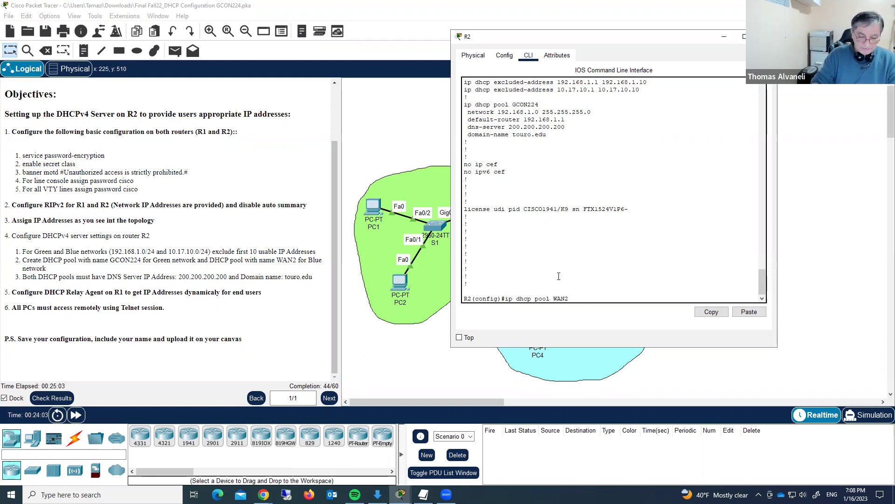
{"action": "key", "text": "Return"}
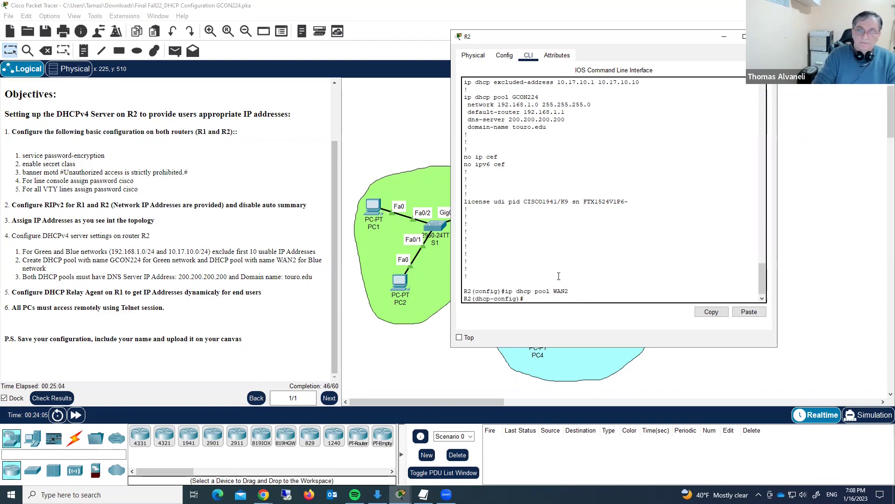
{"action": "type", "text": "net"}
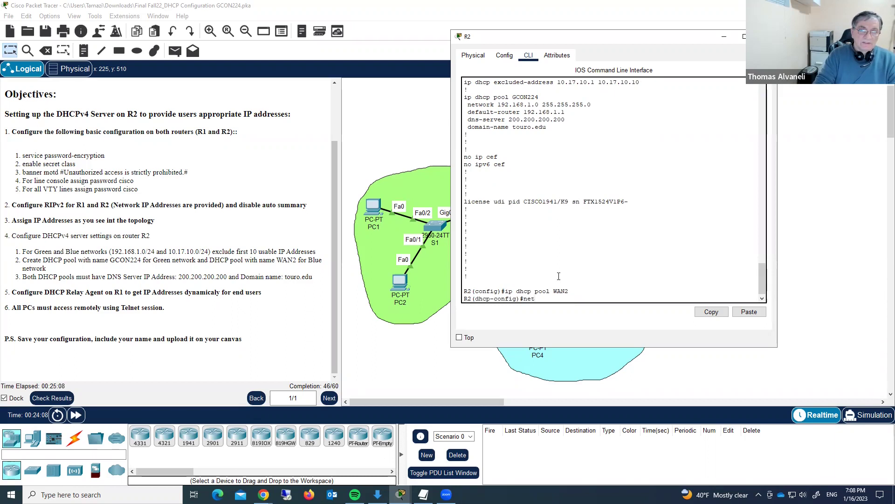
{"action": "type", "text": " 10"}
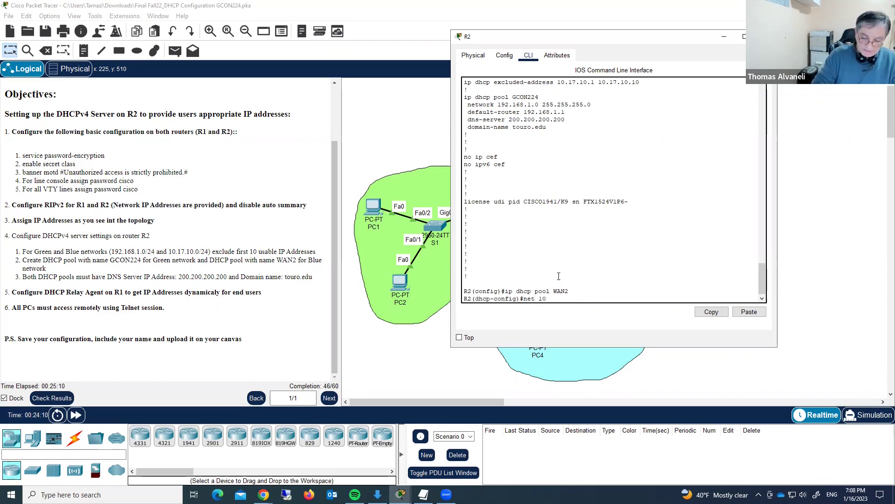
{"action": "type", "text": ".17.10"}
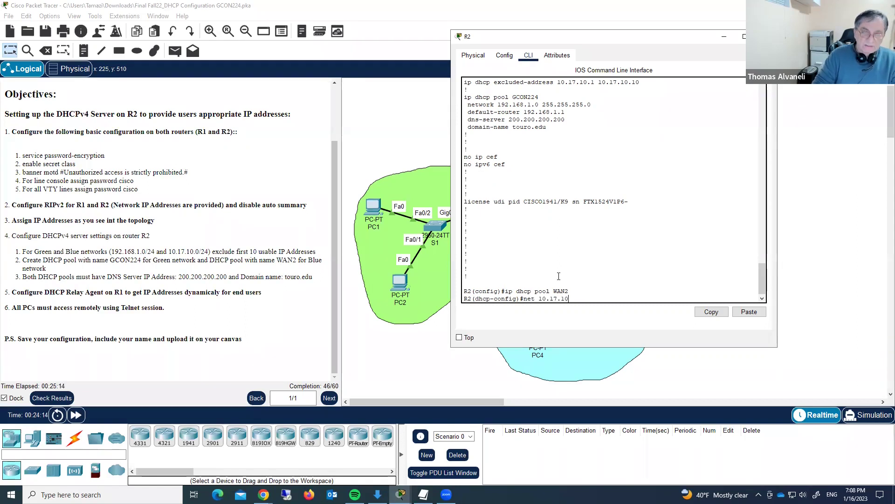
{"action": "type", "text": ".0 2"}
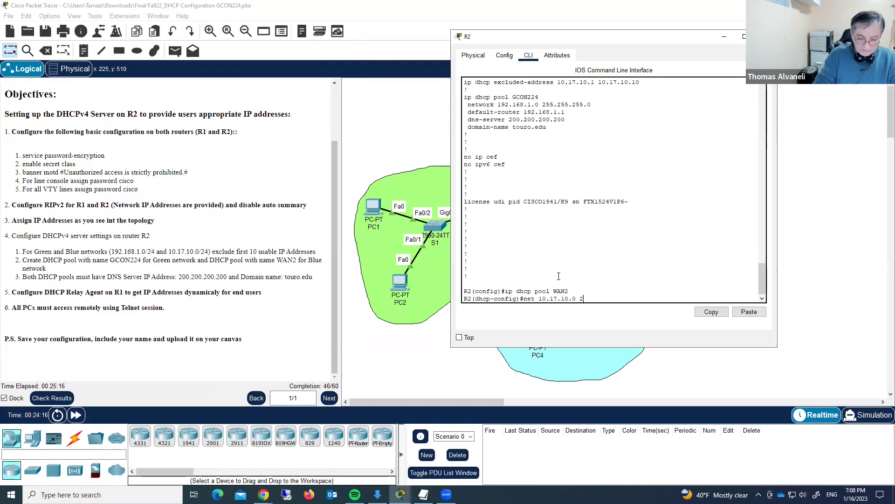
{"action": "type", "text": "55.255.255."}
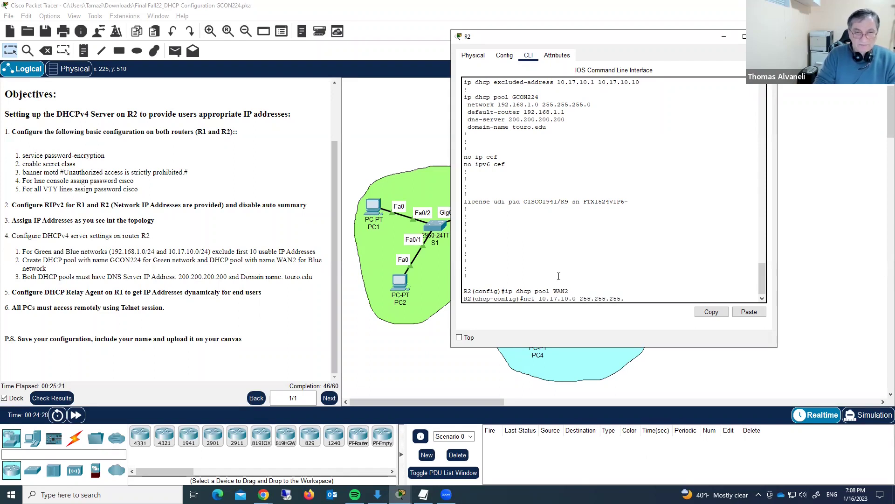
{"action": "type", "text": "0"}
{"action": "key", "text": "Return"}
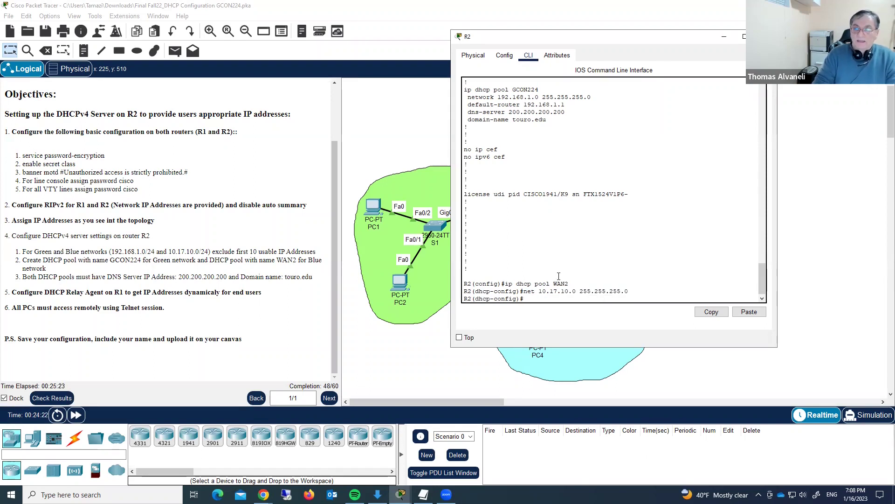
- Give pool WAN2 default router 10.17.10.1, DNS server 200.200.200.200 and domain touro.edu, then exit
{"action": "type", "text": "defa"}
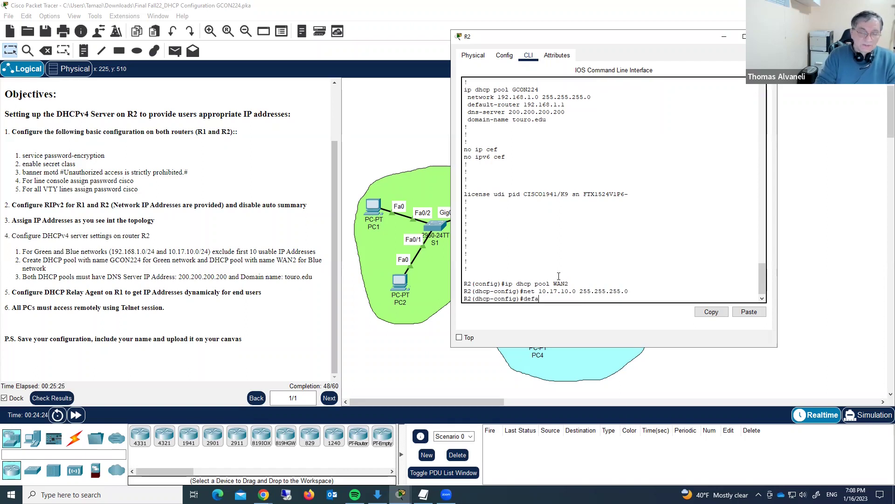
{"action": "key", "text": "Tab"}
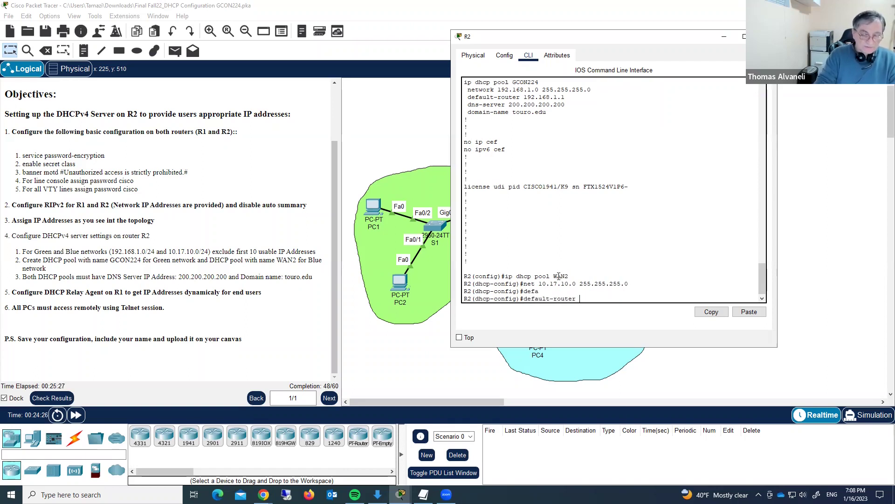
{"action": "type", "text": "10.17.10.1"}
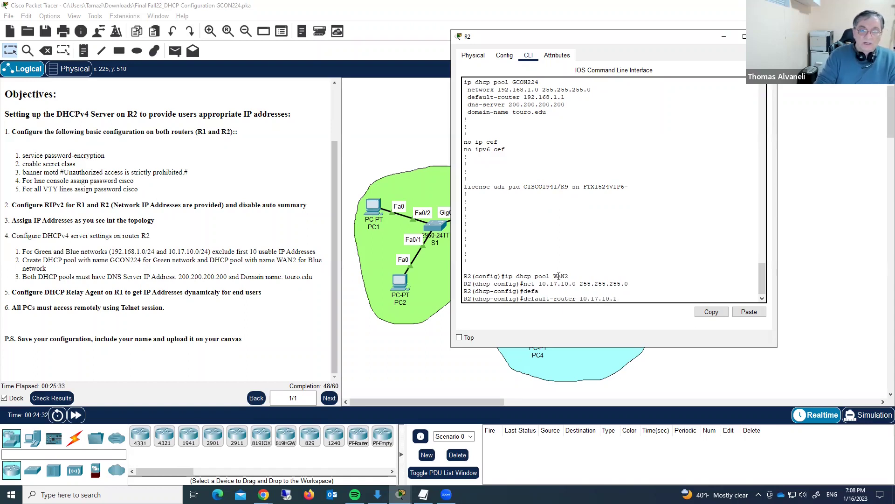
{"action": "key", "text": "Return"}
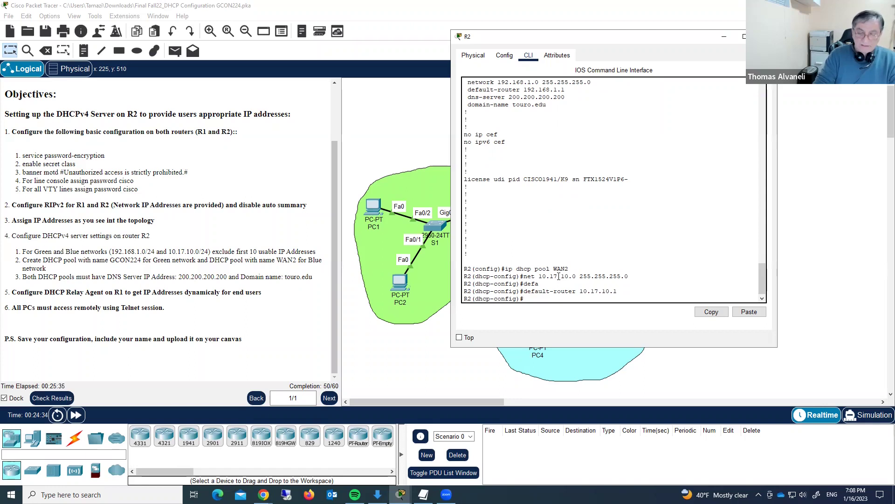
{"action": "type", "text": "dns"}
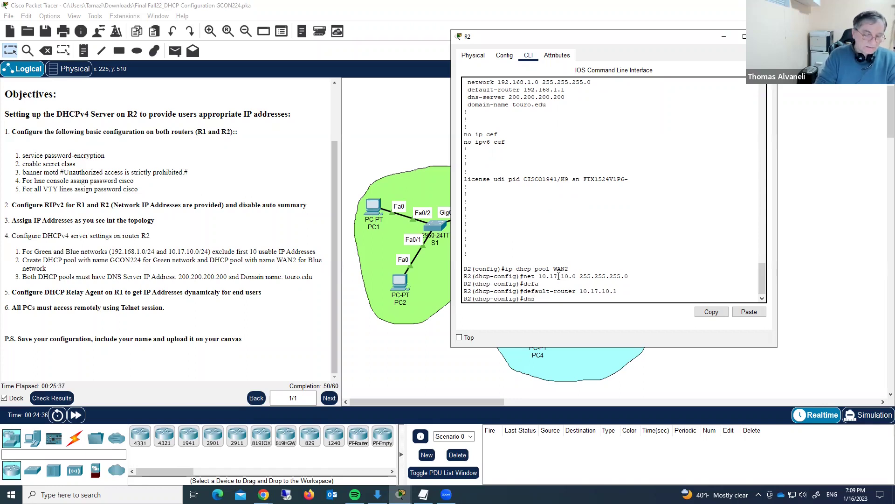
{"action": "key", "text": "Tab"}
{"action": "type", "text": "200.200.200.200"}
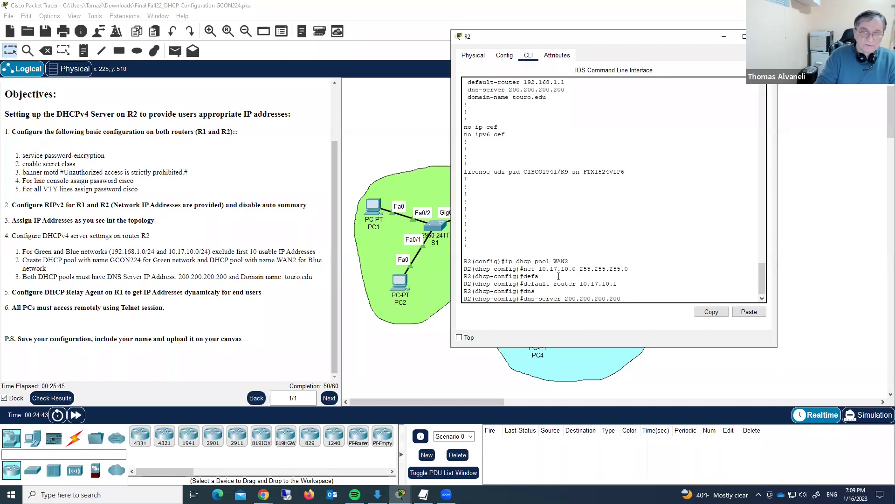
{"action": "key", "text": "Return"}
{"action": "type", "text": "domain"}
{"action": "key", "text": "Tab"}
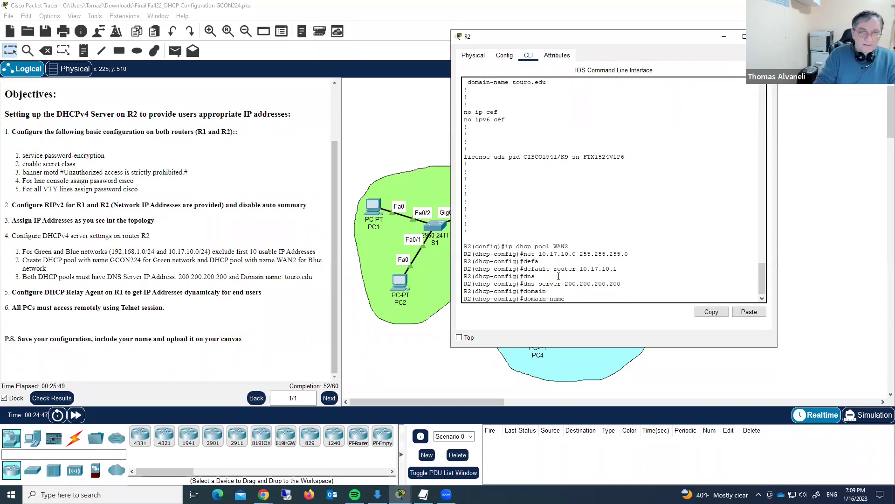
{"action": "type", "text": "touro.edu"}
{"action": "key", "text": "Return"}
{"action": "type", "text": "exit"}
{"action": "key", "text": "Return"}
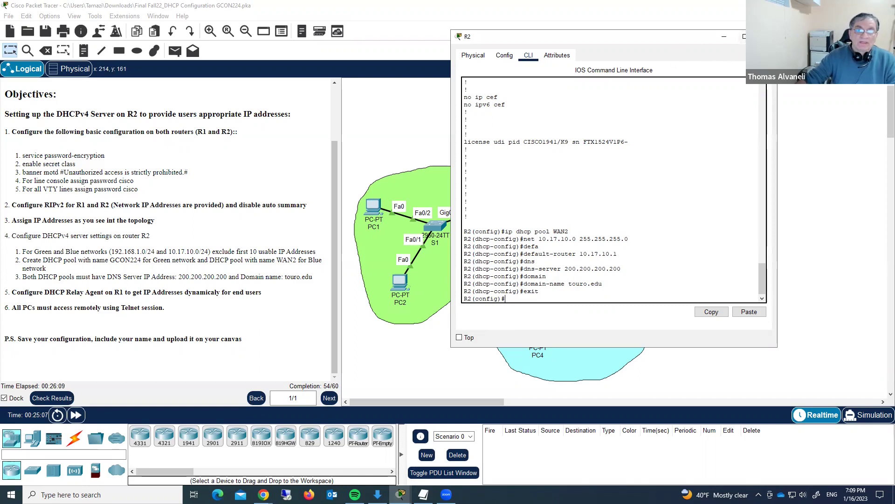
- Close R2's window and bring up R1's console, positioned to keep the topology visible
{"action": "left_click", "coordinate": [765, 36]}
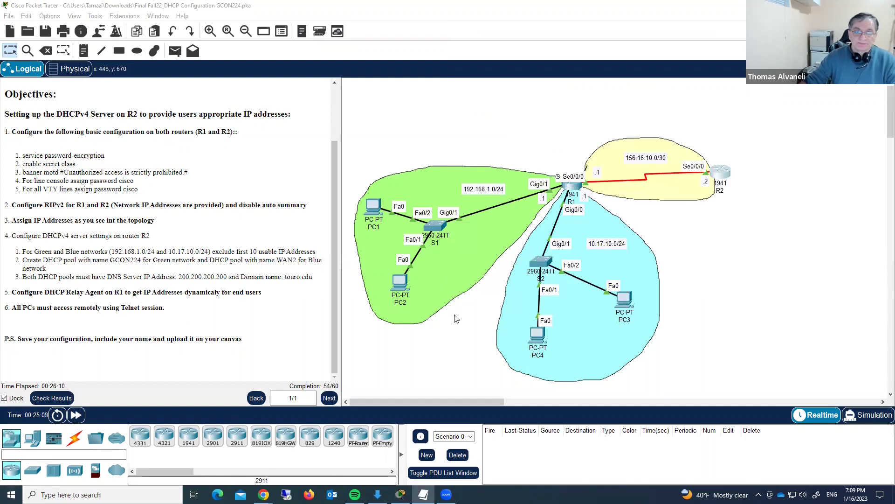
{"action": "left_click", "coordinate": [569, 188]}
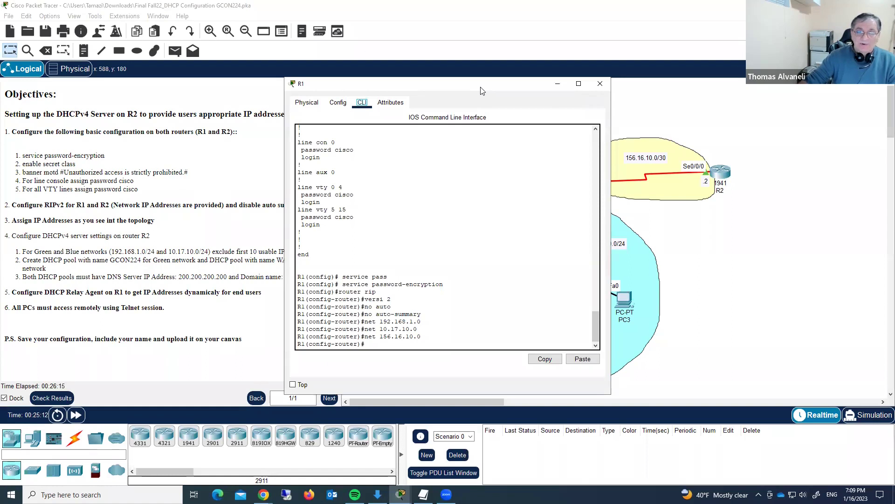
{"action": "left_click_drag", "start_coordinate": [482, 91], "coordinate": [646, 289]}
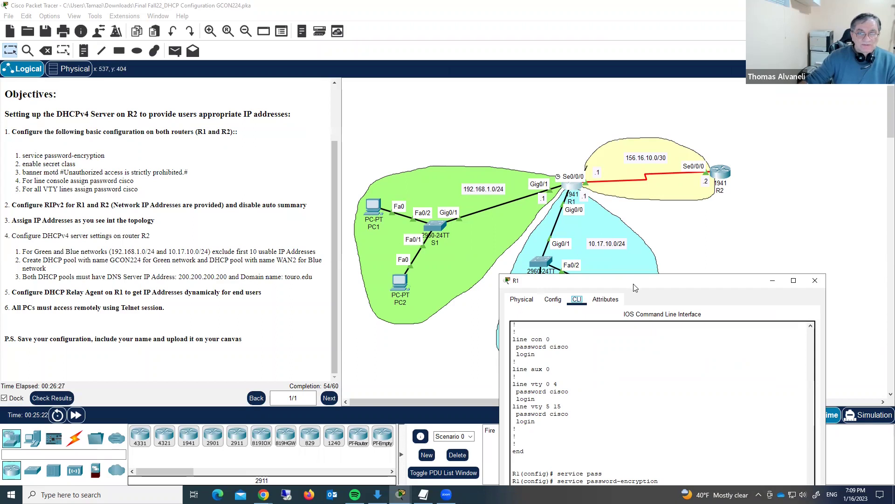
{"action": "left_click_drag", "start_coordinate": [634, 284], "coordinate": [677, 90]}
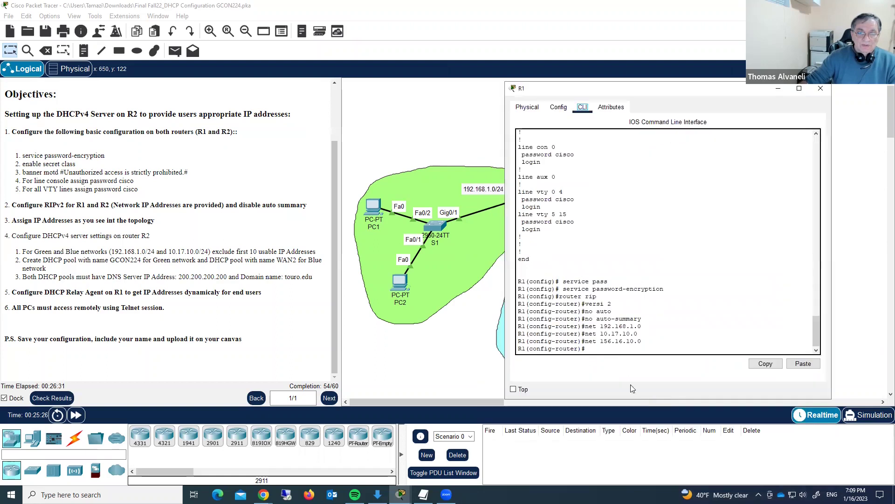
{"action": "left_click", "coordinate": [607, 349]}
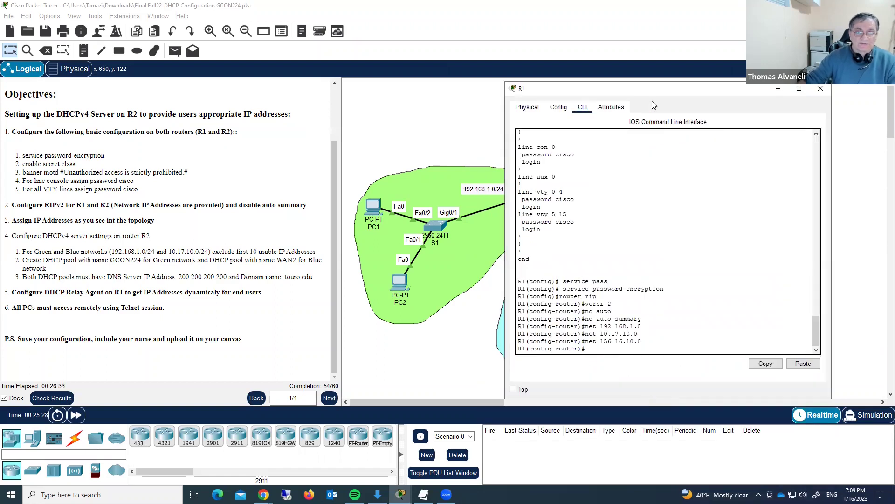
{"action": "left_click_drag", "start_coordinate": [636, 97], "coordinate": [291, 58]}
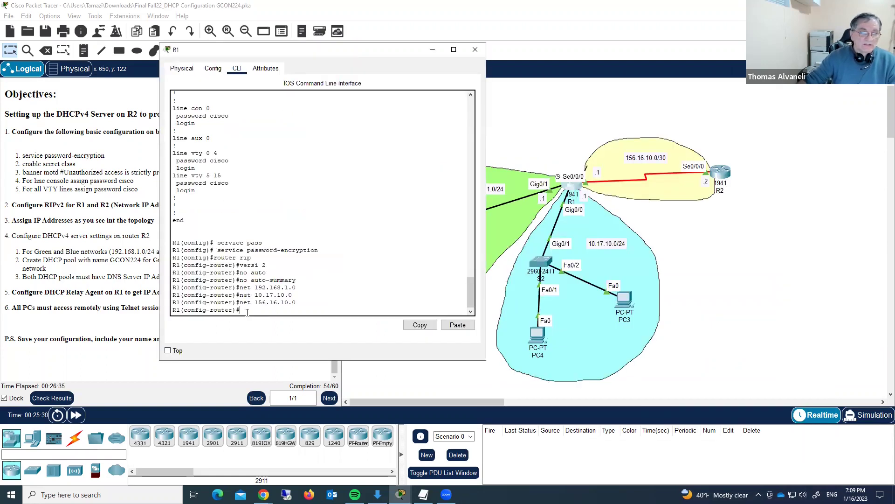
- Leave RIP configuration and set ip helper-address 156.16.10.2 on R1's Gig0/1
{"action": "type", "text": "e"}
{"action": "type", "text": "xit"}
{"action": "key", "text": "Return"}
{"action": "type", "text": "int gig0/"}
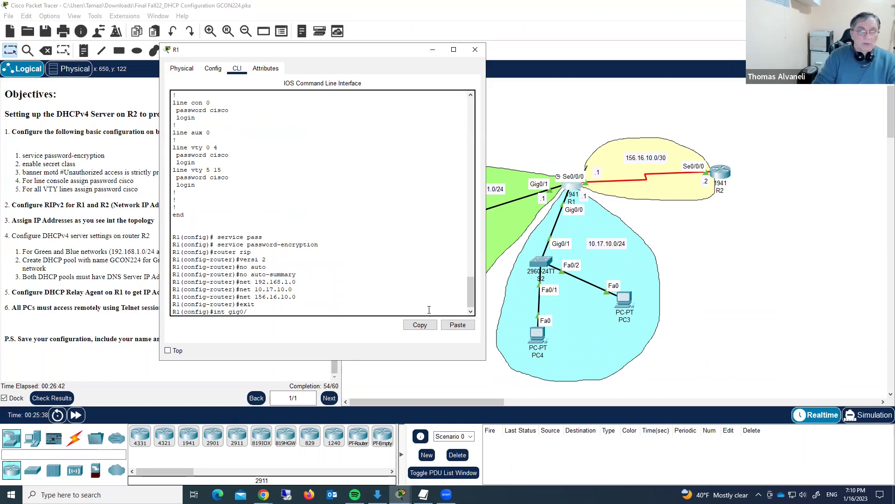
{"action": "type", "text": "1"}
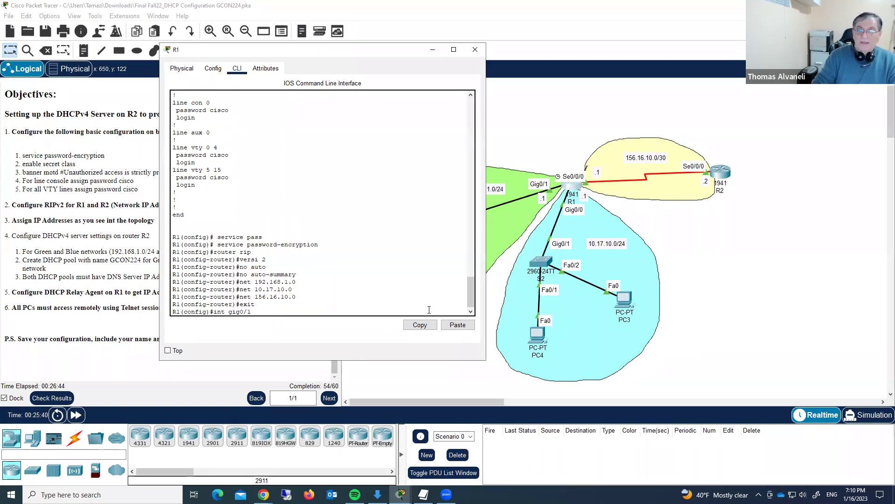
{"action": "key", "text": "Return"}
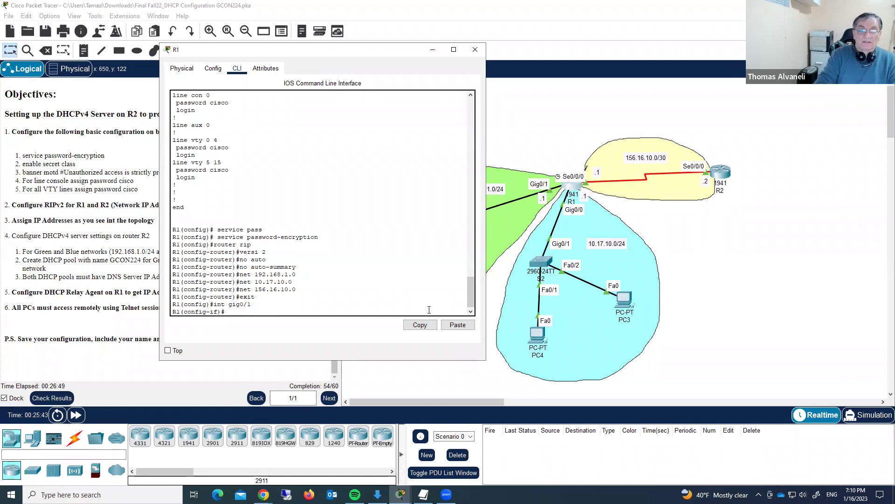
{"action": "type", "text": "ip helper-address"}
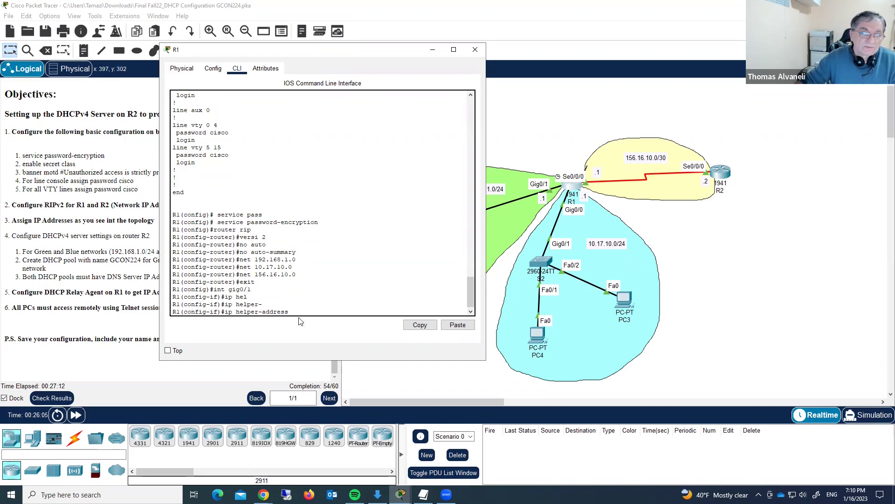
{"action": "type", "text": "1"}
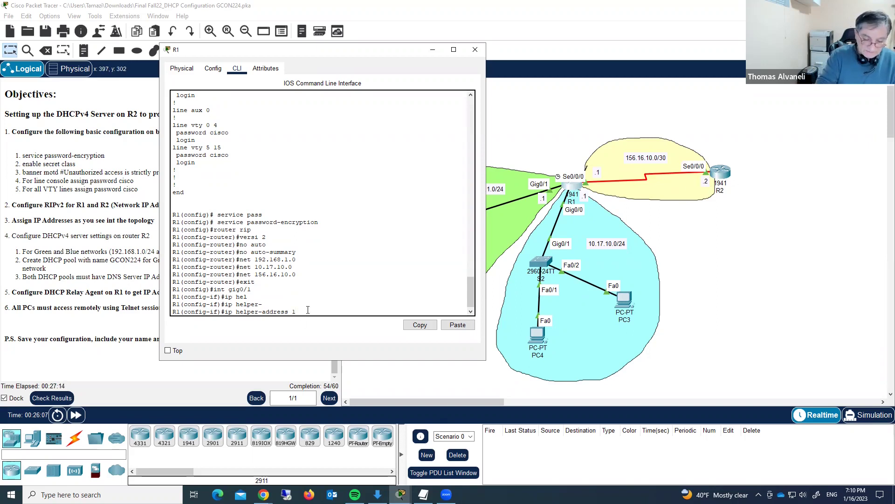
{"action": "type", "text": "56"}
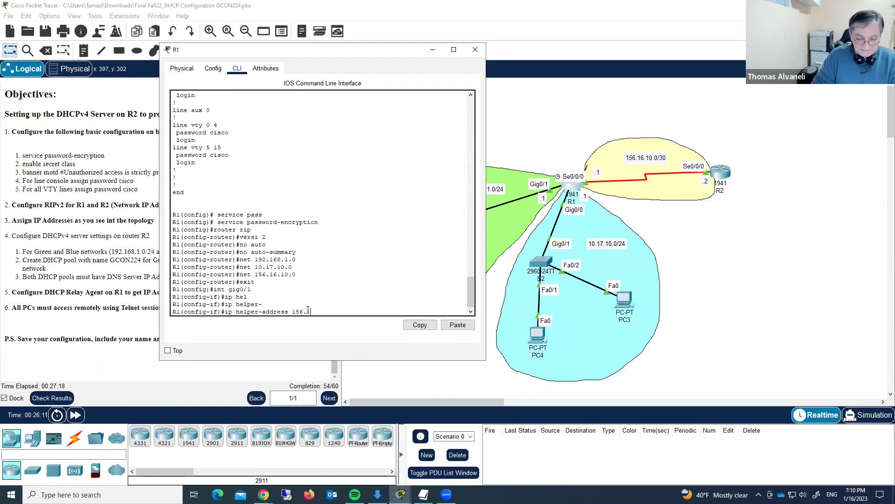
{"action": "type", "text": ".16.10.2"}
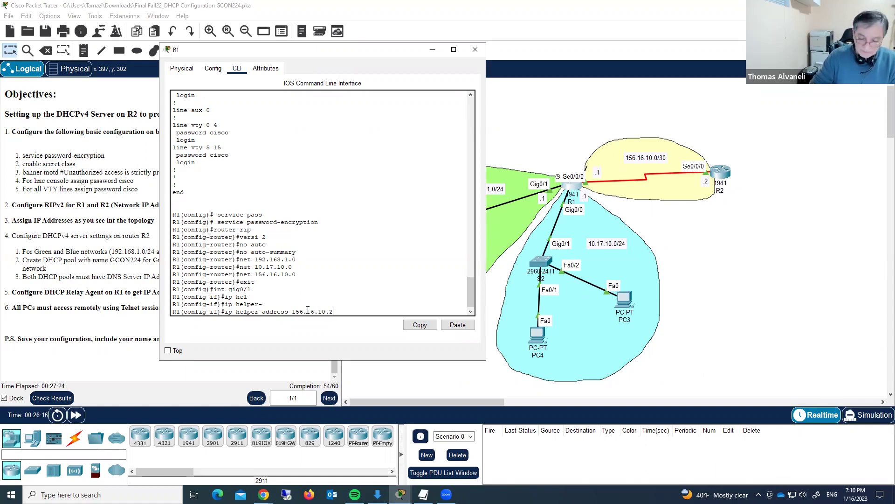
{"action": "key", "text": "Return"}
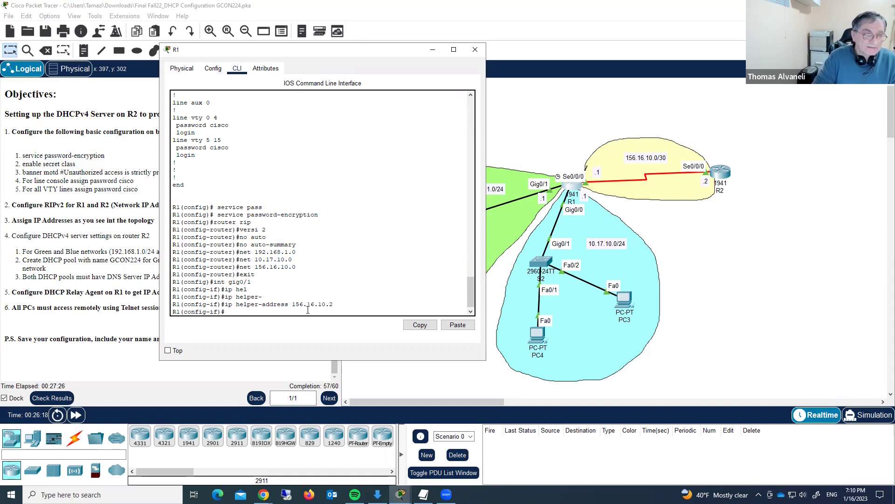
- Apply the same helper-address 156.16.10.2 on R1's Gig0/0
{"action": "key", "text": "Up"}
{"action": "key", "text": "Up"}
{"action": "type", "text": "0"}
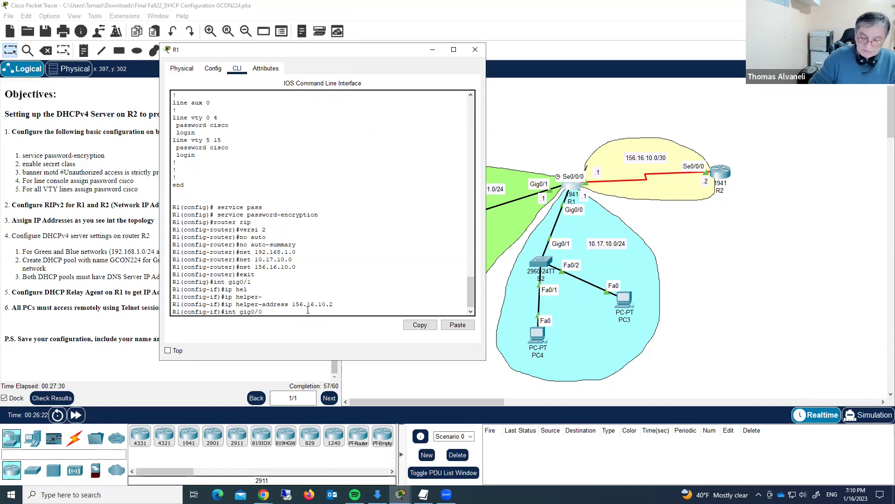
{"action": "key", "text": "Return"}
{"action": "key", "text": "Up"}
{"action": "key", "text": "Up"}
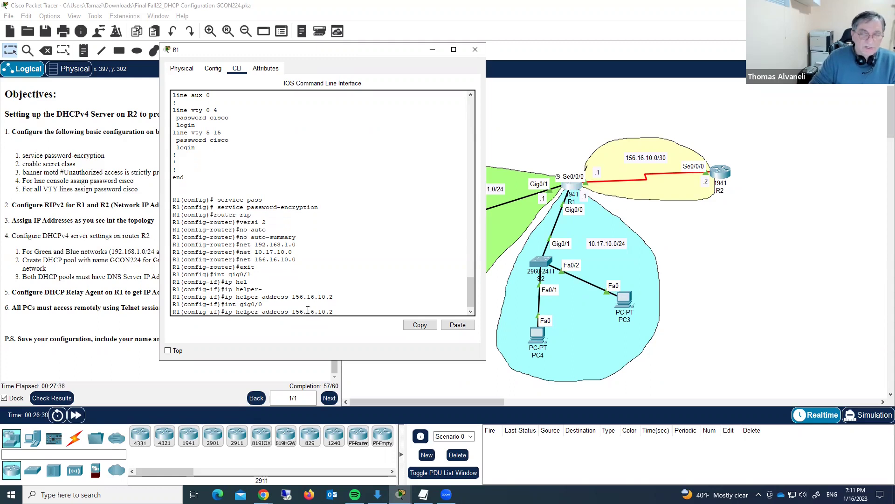
{"action": "key", "text": "Return"}
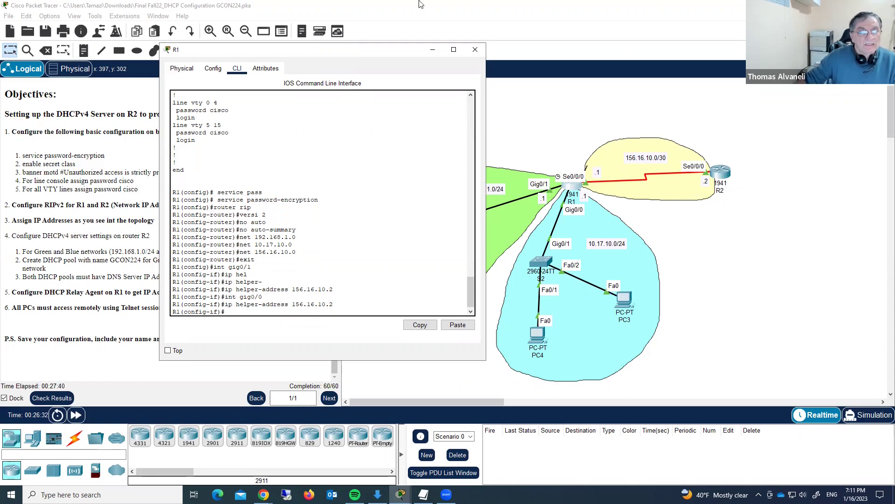
- Close R1's CLI and bring up PC1's device window
{"action": "left_click", "coordinate": [474, 50]}
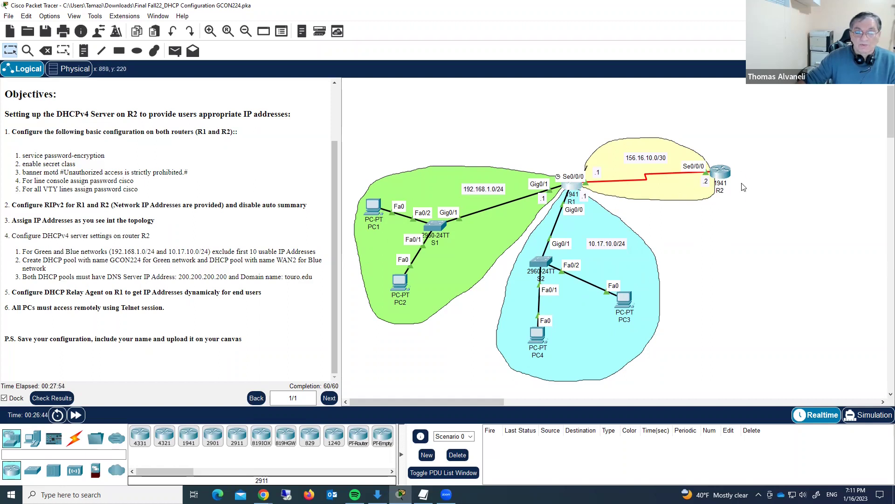
{"action": "left_click", "coordinate": [442, 288]}
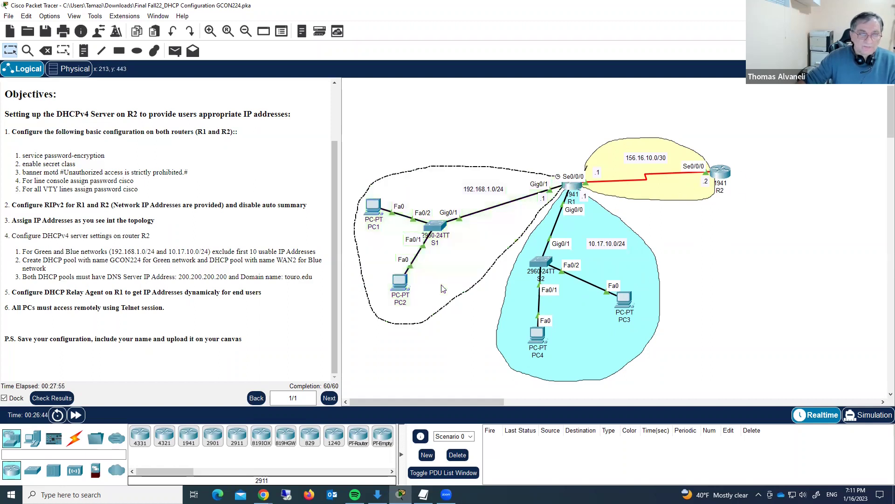
{"action": "left_click", "coordinate": [452, 356]}
{"action": "left_click", "coordinate": [374, 210]}
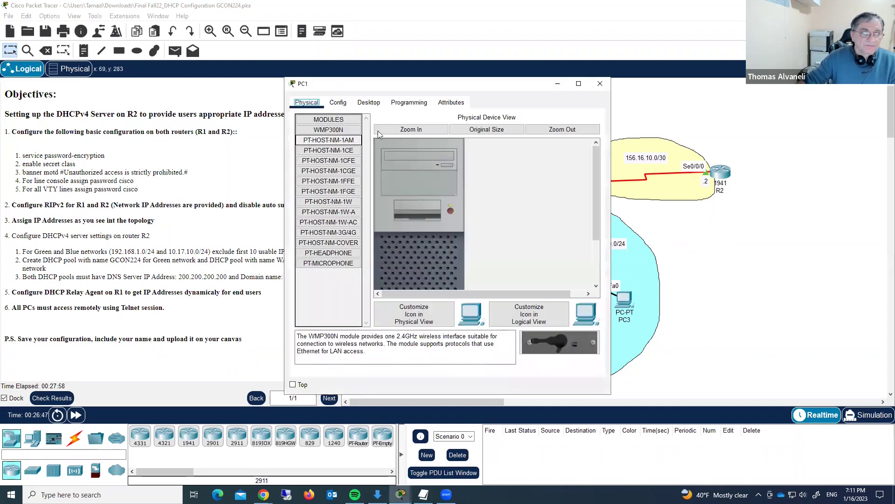
{"action": "left_click_drag", "start_coordinate": [505, 88], "coordinate": [297, 62]}
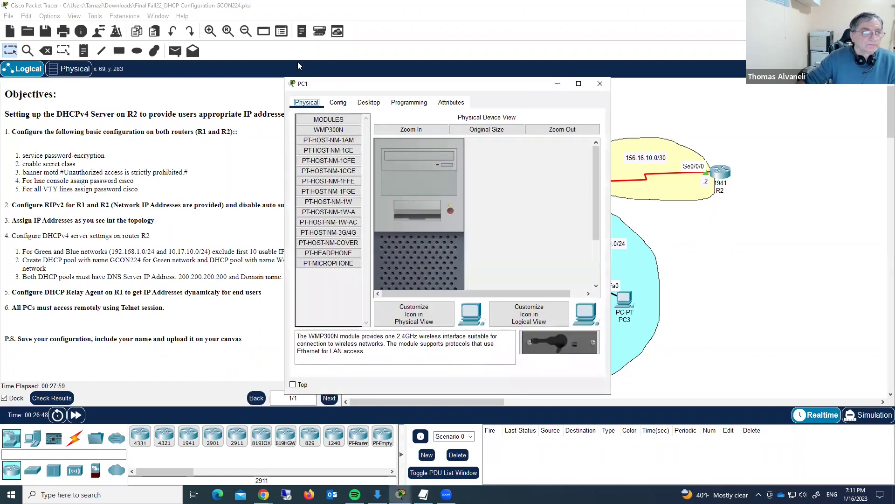
- Switch PC1's IP Configuration from Static to DHCP, obtaining 192.168.1.11, then close it
{"action": "left_click", "coordinate": [160, 77]}
{"action": "left_click", "coordinate": [115, 115]}
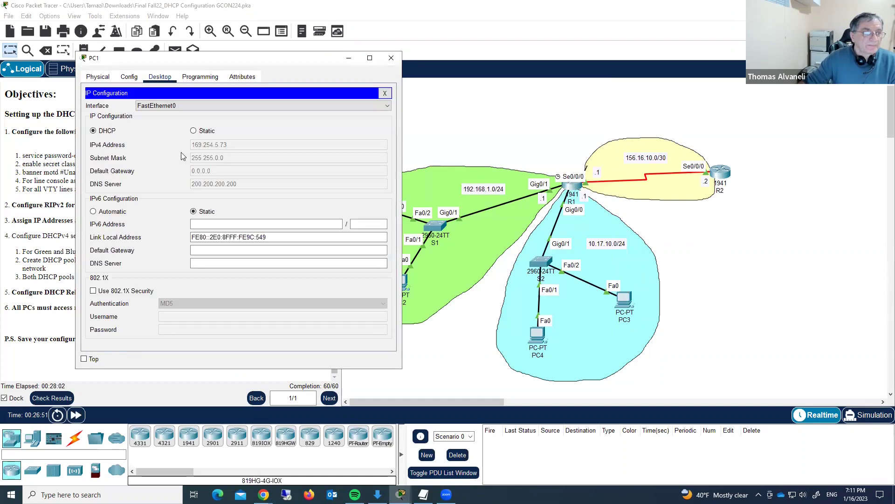
{"action": "left_click", "coordinate": [194, 131]}
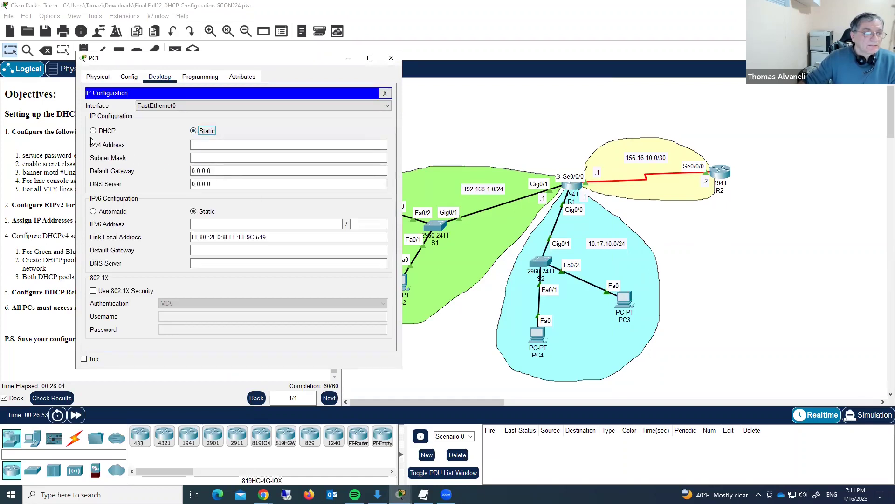
{"action": "left_click", "coordinate": [93, 130]}
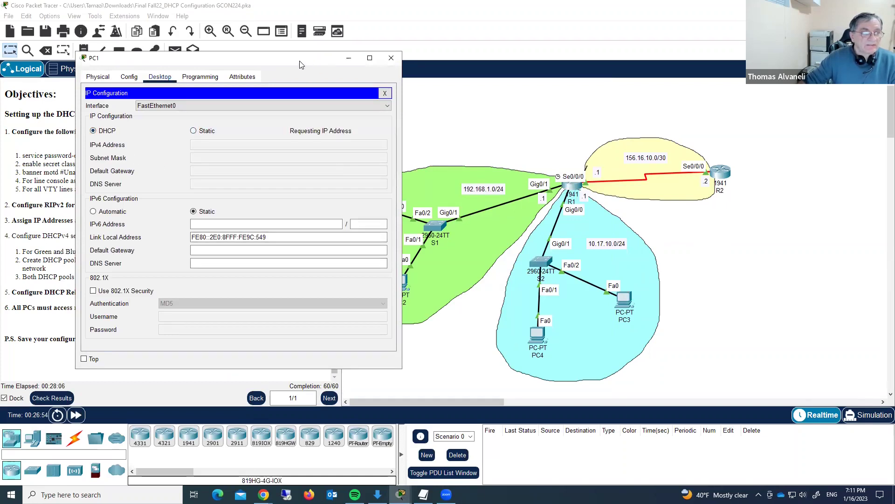
{"action": "left_click_drag", "start_coordinate": [300, 64], "coordinate": [236, 41]}
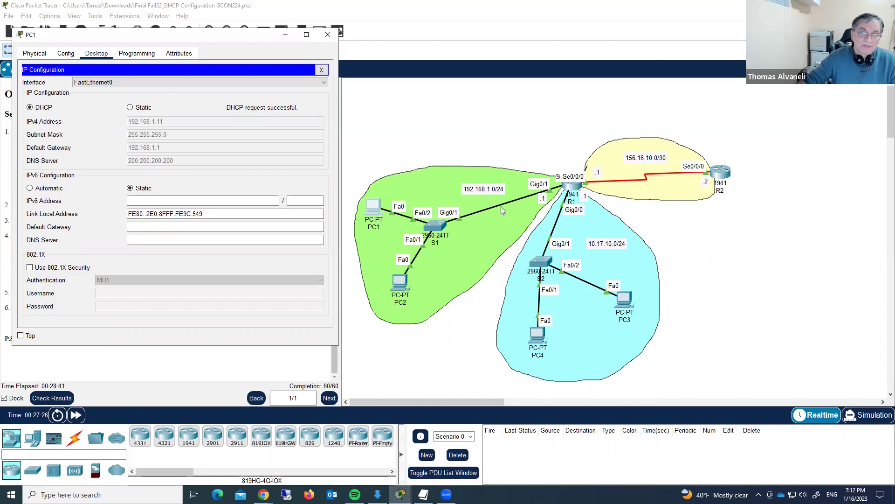
{"action": "left_click", "coordinate": [328, 35]}
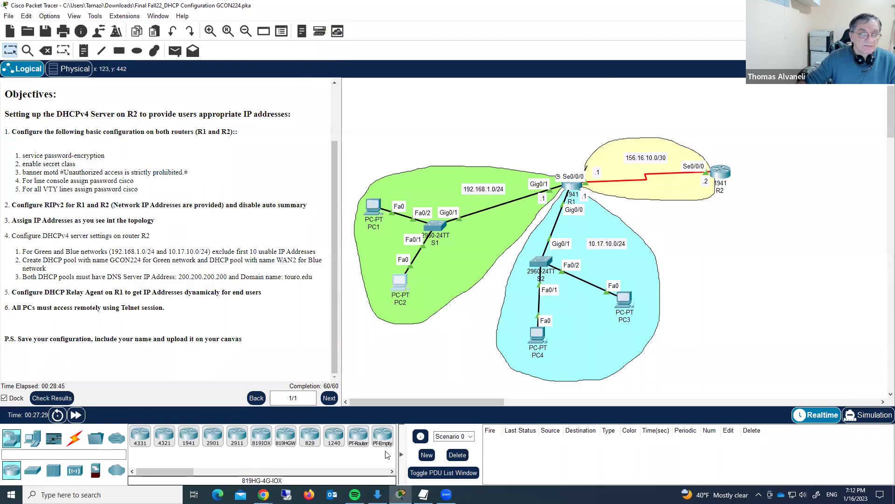
- Set PC2's IP Configuration to DHCP so it receives 192.168.1.12, then close it
{"action": "left_click", "coordinate": [400, 282]}
{"action": "left_click", "coordinate": [368, 102]}
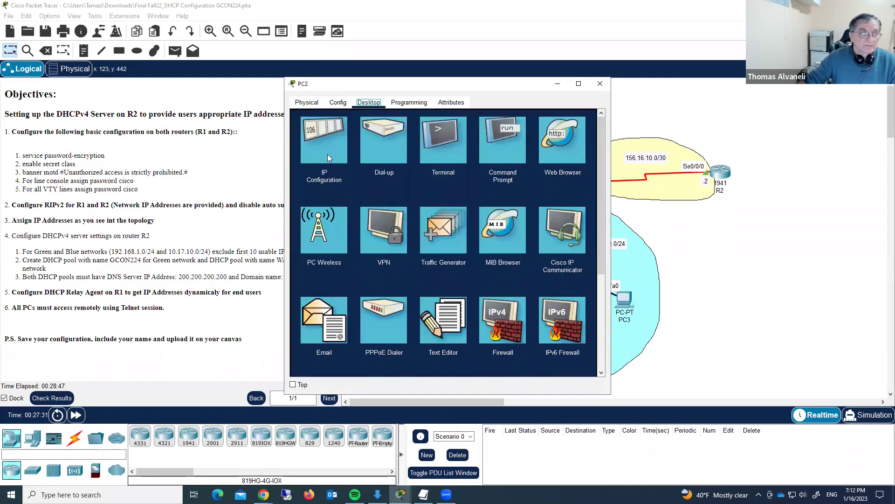
{"action": "left_click", "coordinate": [327, 155]}
{"action": "left_click", "coordinate": [303, 157]}
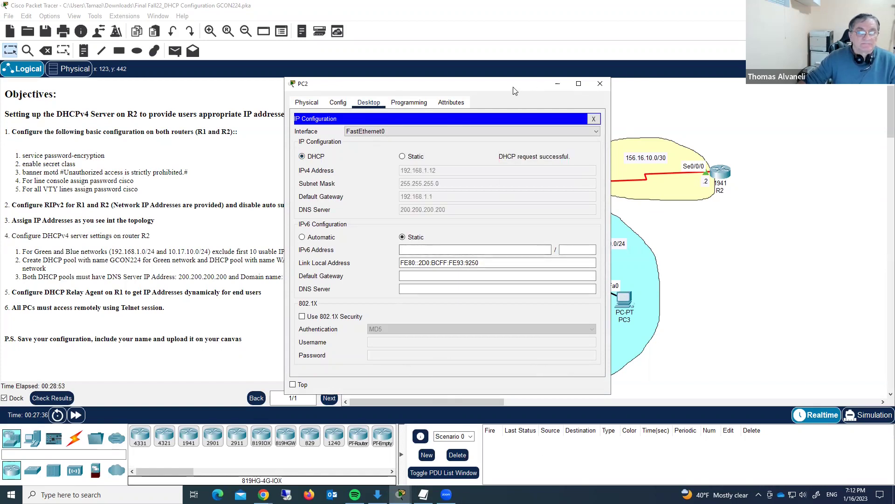
{"action": "left_click_drag", "start_coordinate": [511, 89], "coordinate": [497, 85]}
{"action": "left_click", "coordinate": [586, 80]}
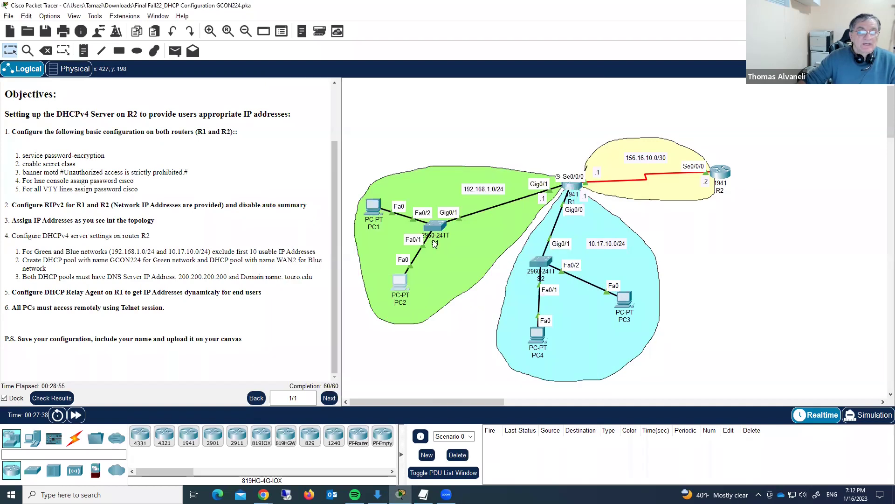
- Reopen PC1's IP Configuration to confirm DHCP address 192.168.1.11, then close it
{"action": "left_click", "coordinate": [400, 282]}
{"action": "left_click", "coordinate": [321, 146]}
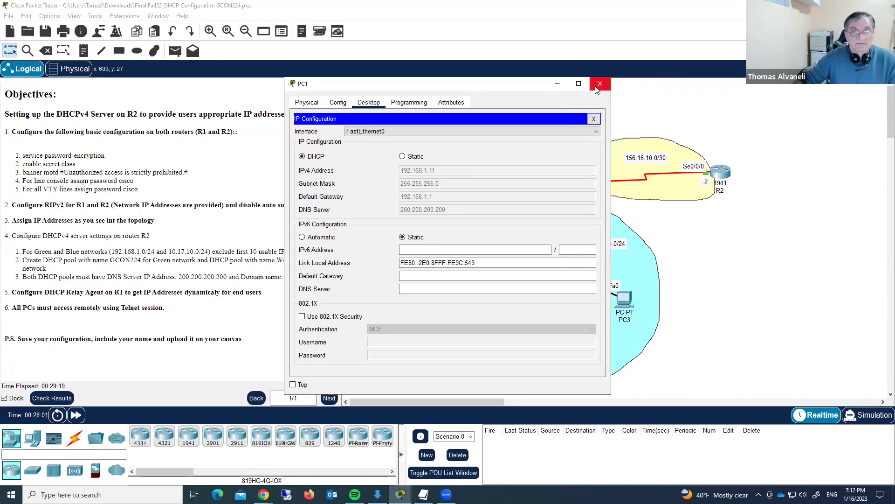
{"action": "left_click", "coordinate": [600, 88]}
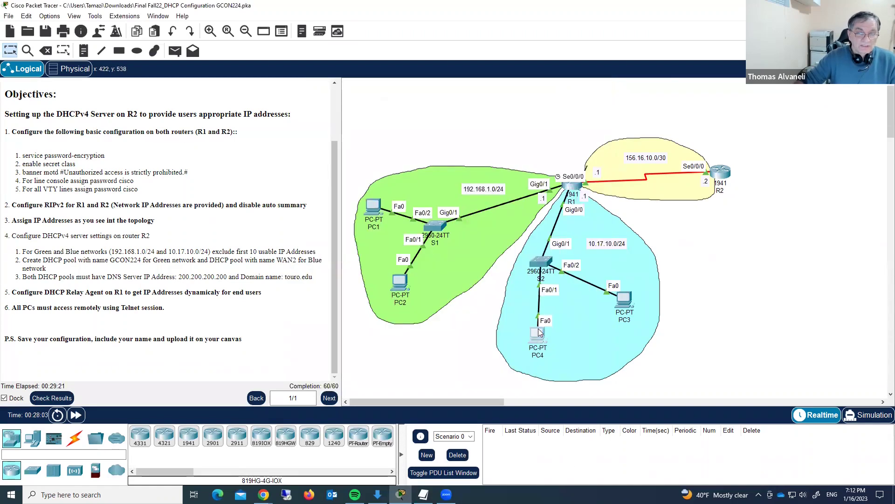
- Check PC4 has DHCP address 10.17.10.11 with gateway 10.17.10.1, then close its window
{"action": "left_click", "coordinate": [367, 202]}
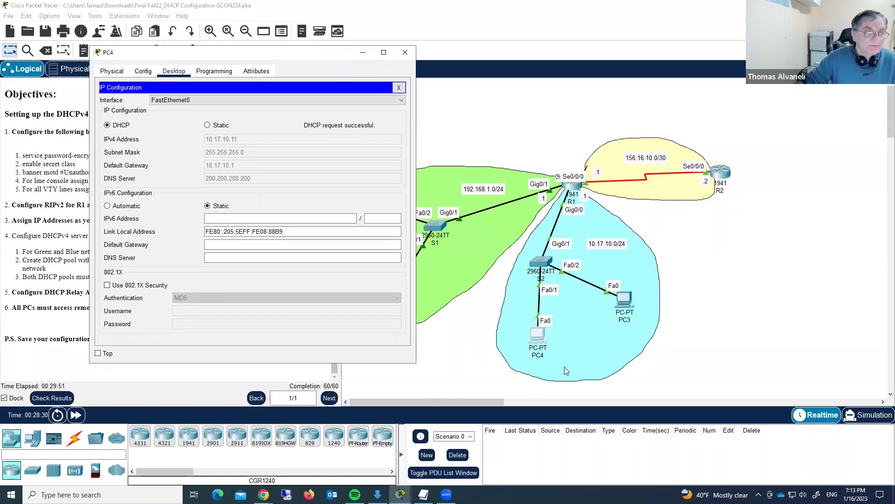
{"action": "left_click", "coordinate": [406, 53]}
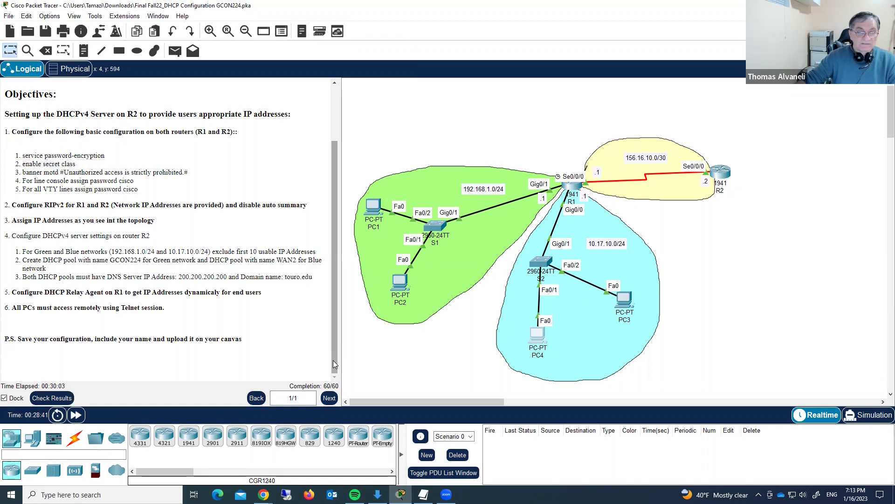
{"action": "mouse_move", "coordinate": [333, 361]}
{"action": "left_mouse_down"}
{"action": "mouse_move", "coordinate": [334, 286]}
{"action": "mouse_move", "coordinate": [332, 375]}
{"action": "left_mouse_up"}
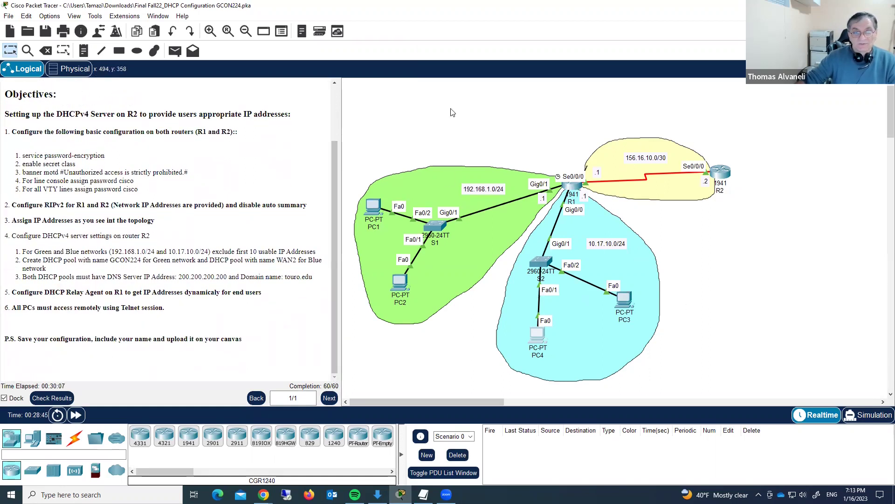